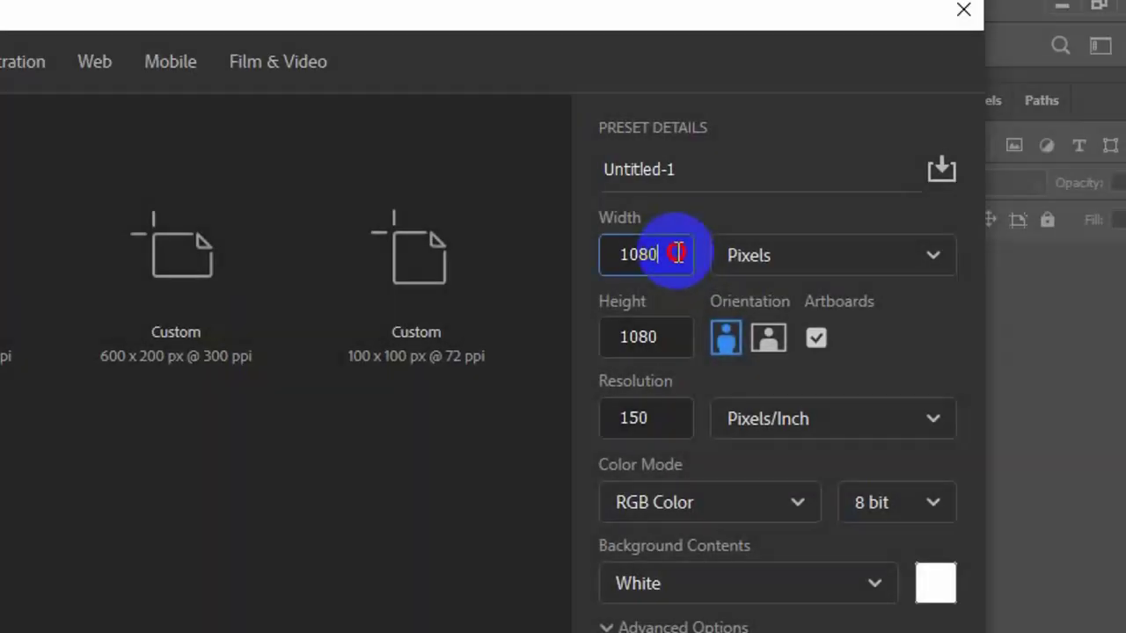
Create a 1020 by 1020 px document at 300 pixels/inch named "Social Media Post Travel luggage"
key("Tab")
type("1020")
key("Tab")
type("300")
key("Tab")
type("Soc")
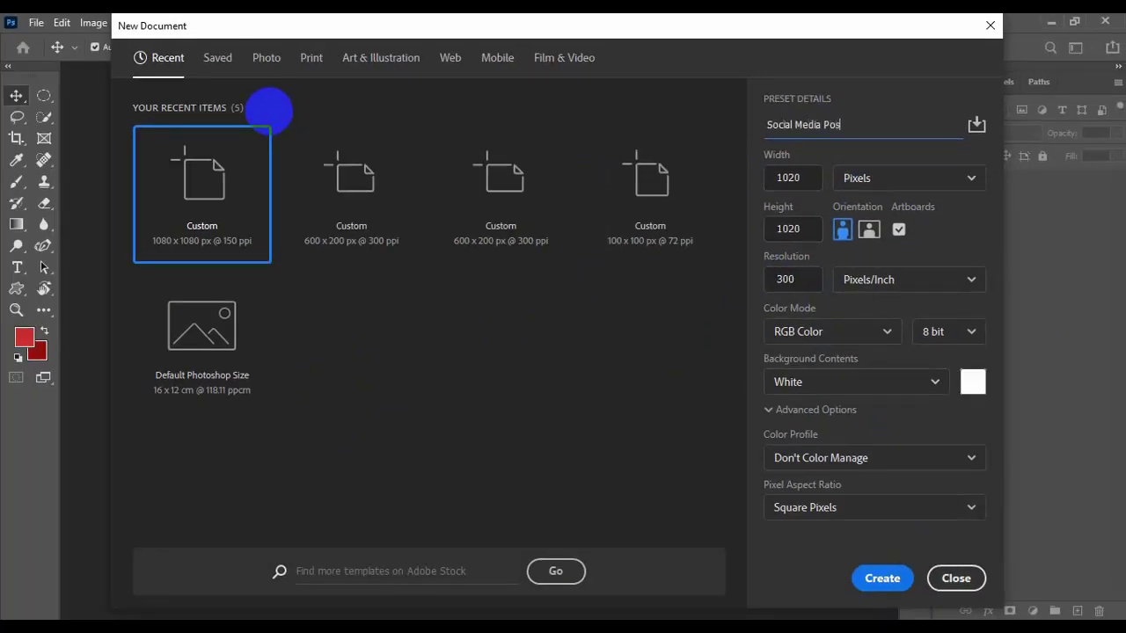
type("ial Media Post Travel luggage")
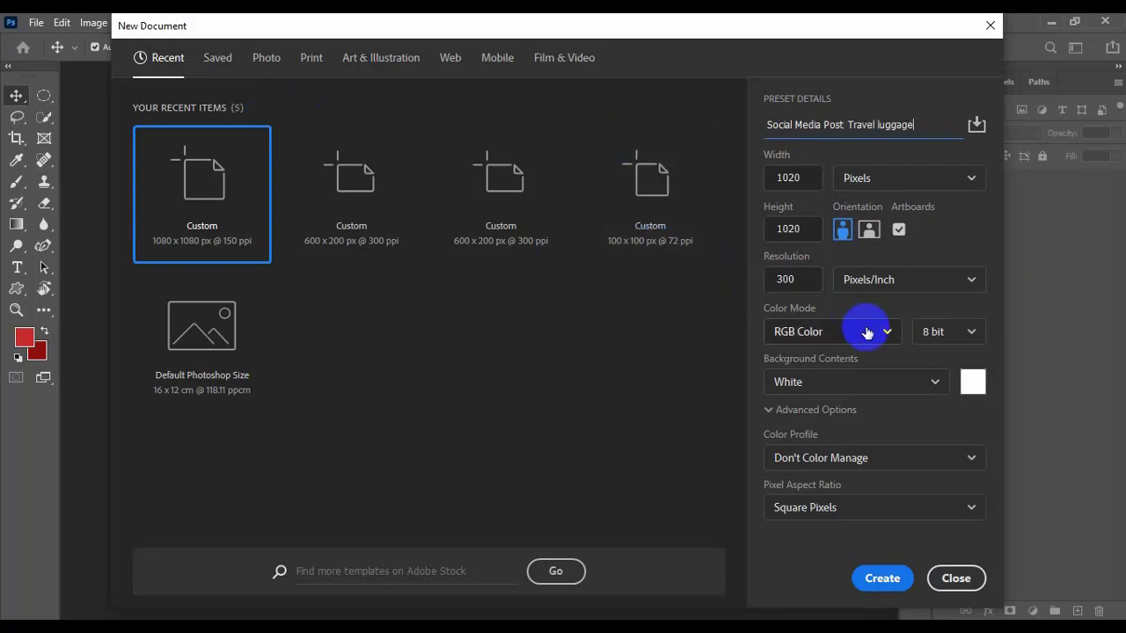
left_click(883, 578)
Fill Layer 1 with a radial gradient running from light red at the centre to dark red at the corners
left_click(16, 224)
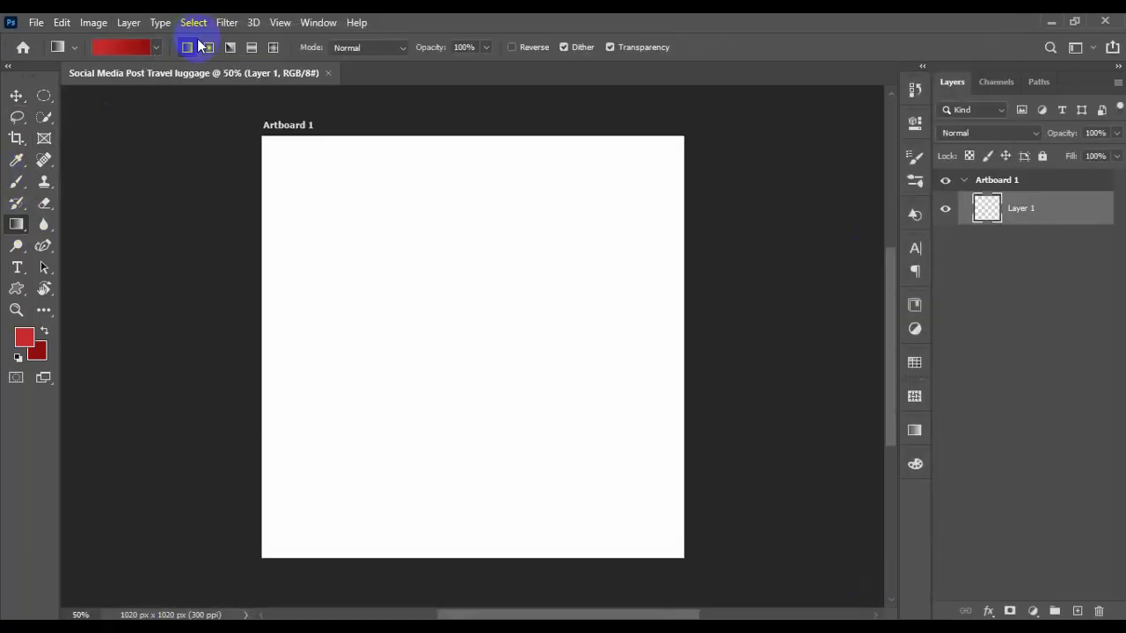
left_click_drag(440, 299, 578, 410)
left_click_drag(465, 335, 755, 523)
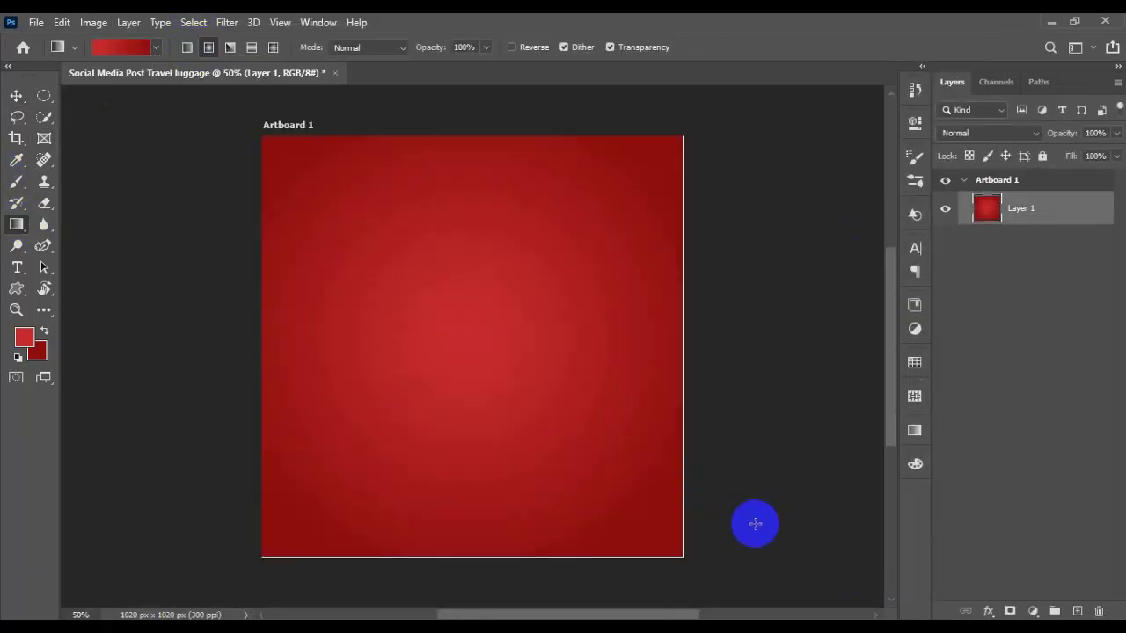
scroll(586, 432, "up", 3)
scroll(590, 432, "down", 2)
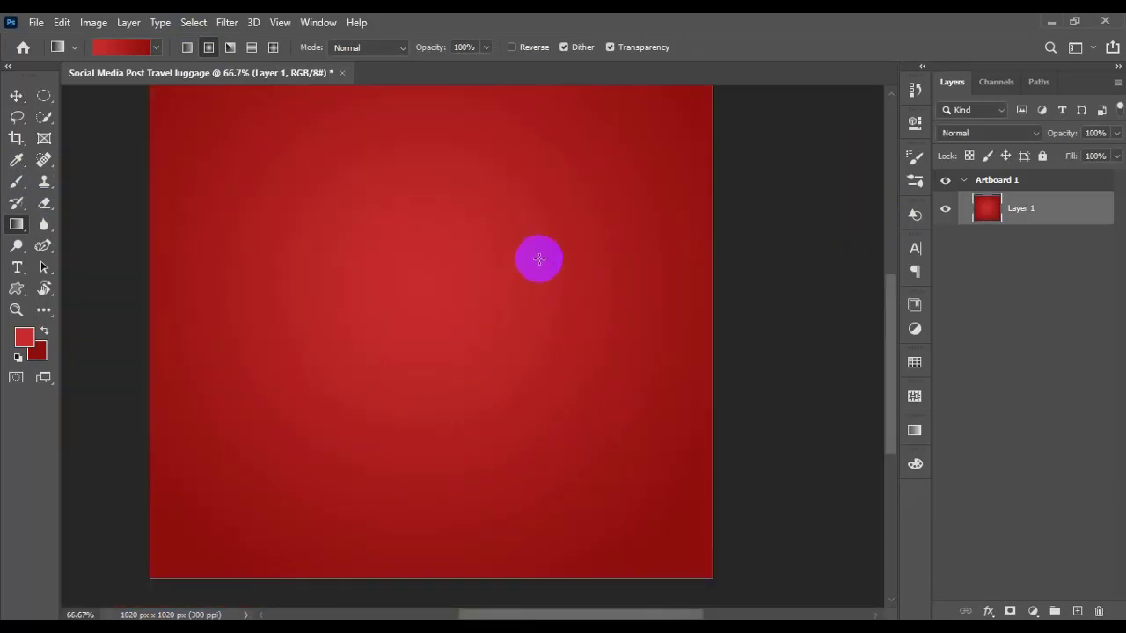
Place the luggage image 986-5 on the artboard and set its blending mode to Multiply
key("super+d")
left_click_drag(95, 394, 414, 391)
key("Return")
left_click(994, 133)
left_click(982, 190)
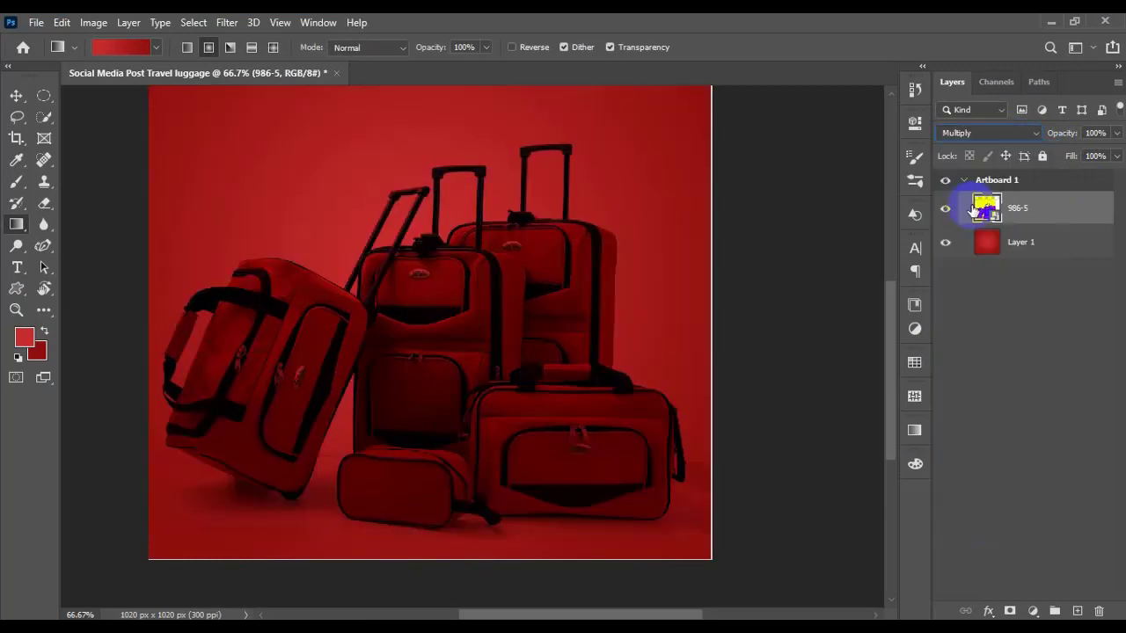
Scale the luggage image down to about 18% width and 19% height and position it slightly above the artboard's centre
key("v")
left_click_drag(520, 302, 540, 264)
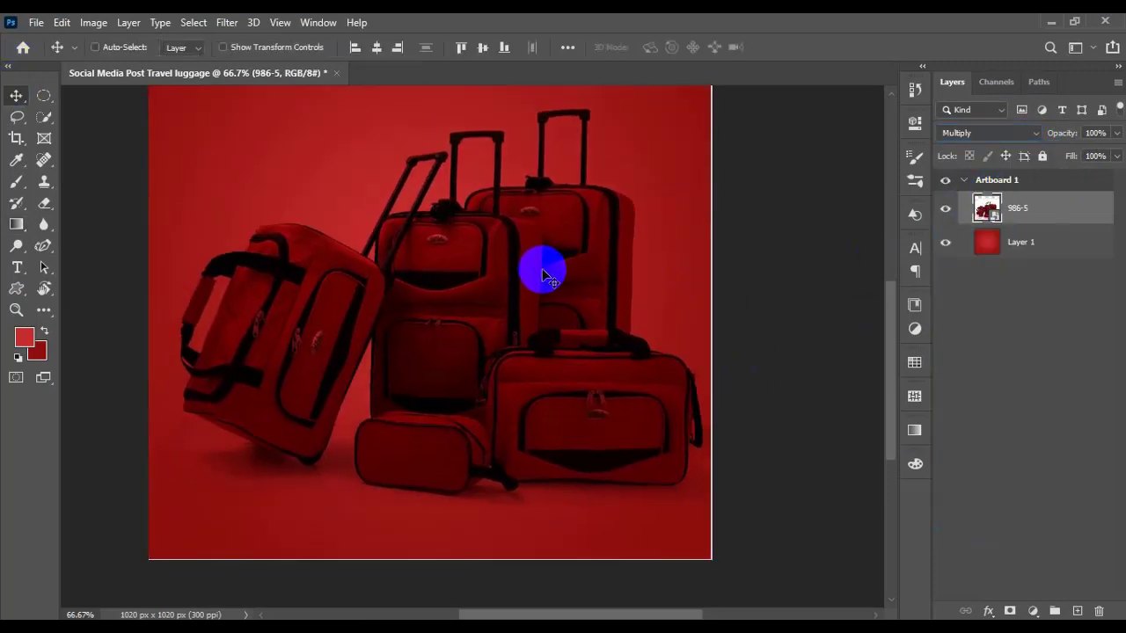
key("ctrl+t")
left_click_drag(729, 504, 655, 452)
left_click_drag(537, 408, 524, 383)
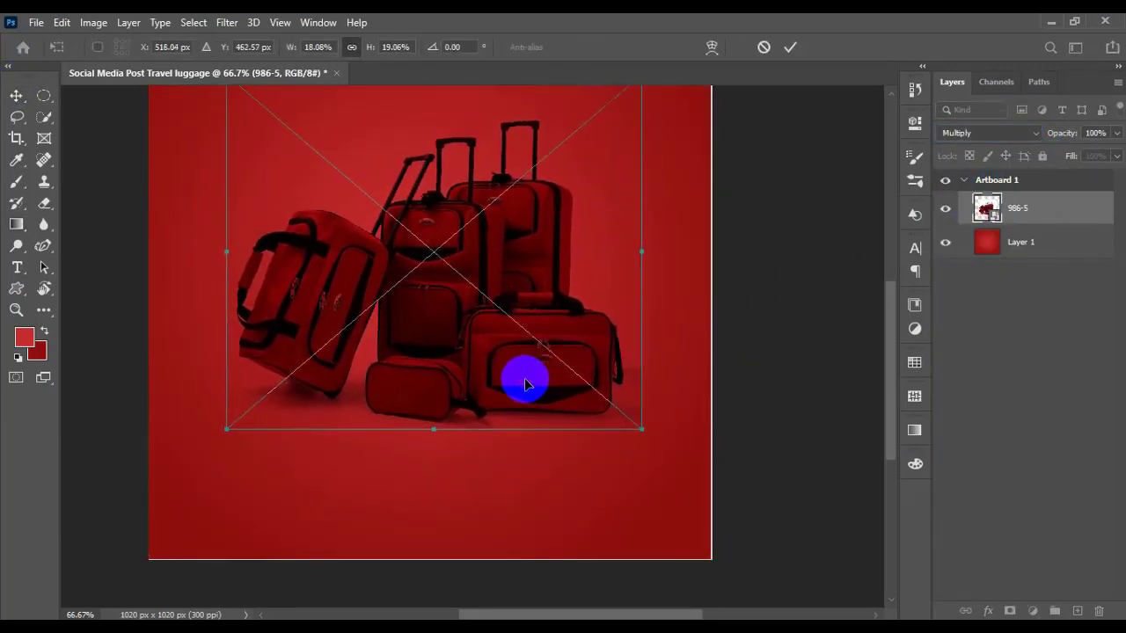
key("Return")
Set up the soft round Hasan brush at 37% opacity and 25 px, rasterizing the luggage layer for painting
key("ctrl+minus")
left_click(137, 262)
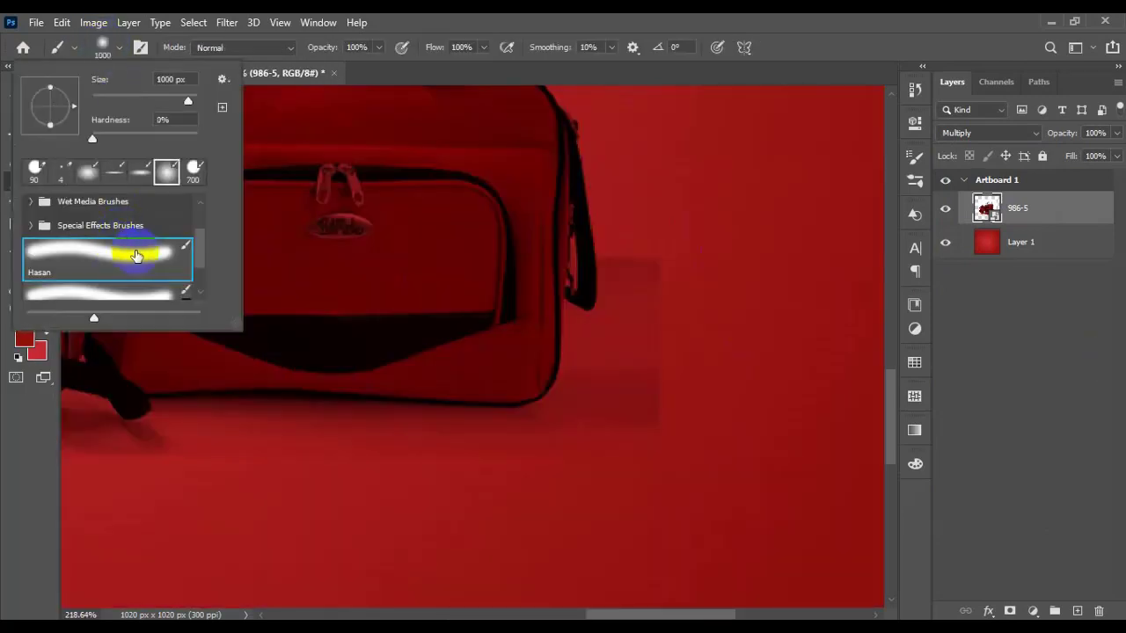
left_click(380, 49)
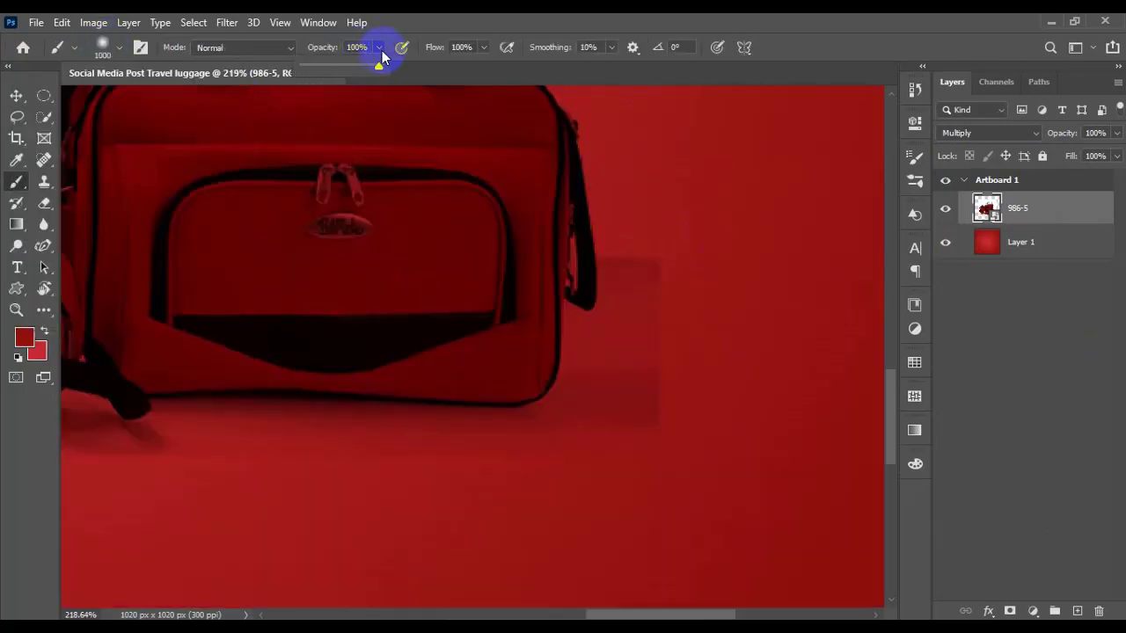
left_click(466, 112)
left_click(563, 264)
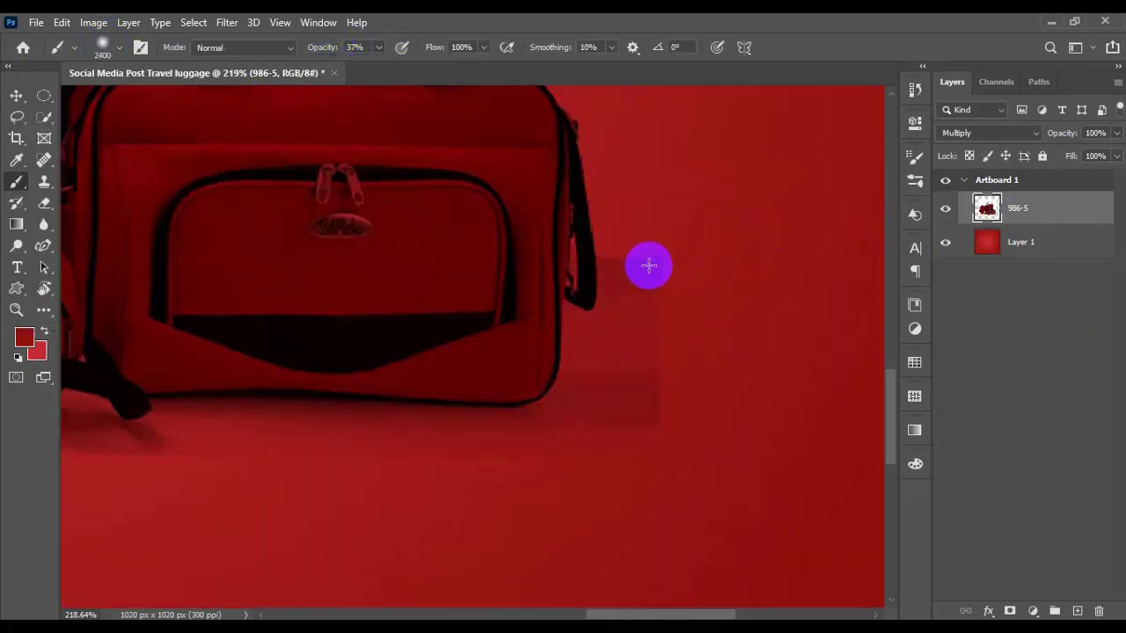
key("bracketright")
key("bracketright")
left_click(120, 50)
left_click(121, 51)
Add a layer mask to the luggage layer and paint it black along the image's visible lower and side edges
left_click(1010, 611)
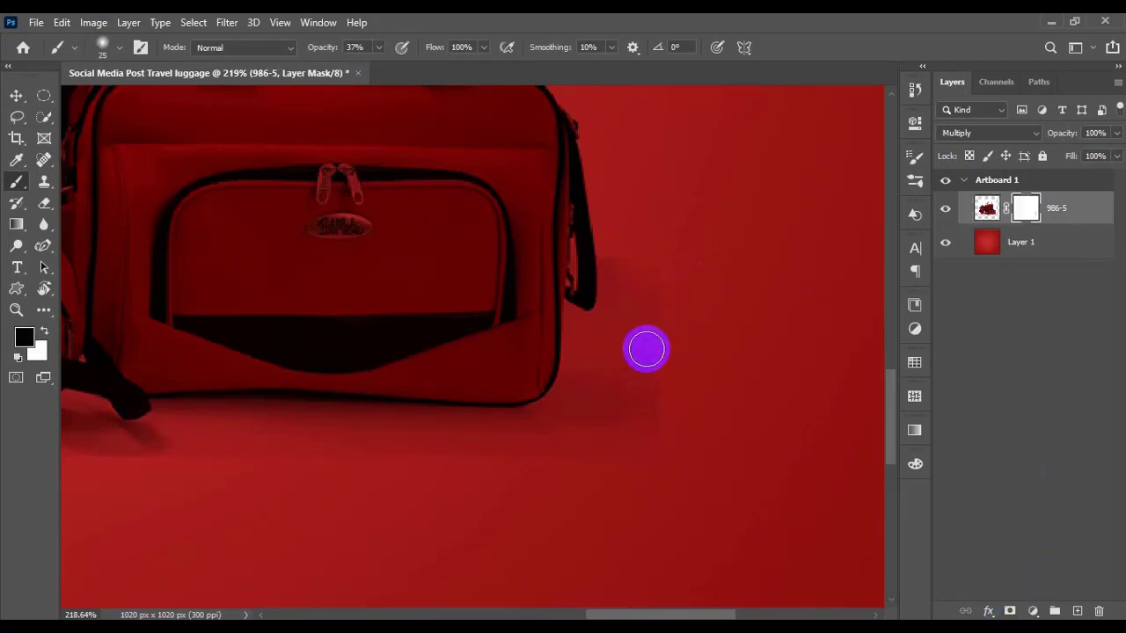
mouse_move(672, 341)
left_mouse_down()
mouse_move(677, 392)
mouse_move(658, 279)
mouse_move(297, 482)
mouse_move(184, 477)
left_mouse_up()
scroll(184, 477, "left", 5)
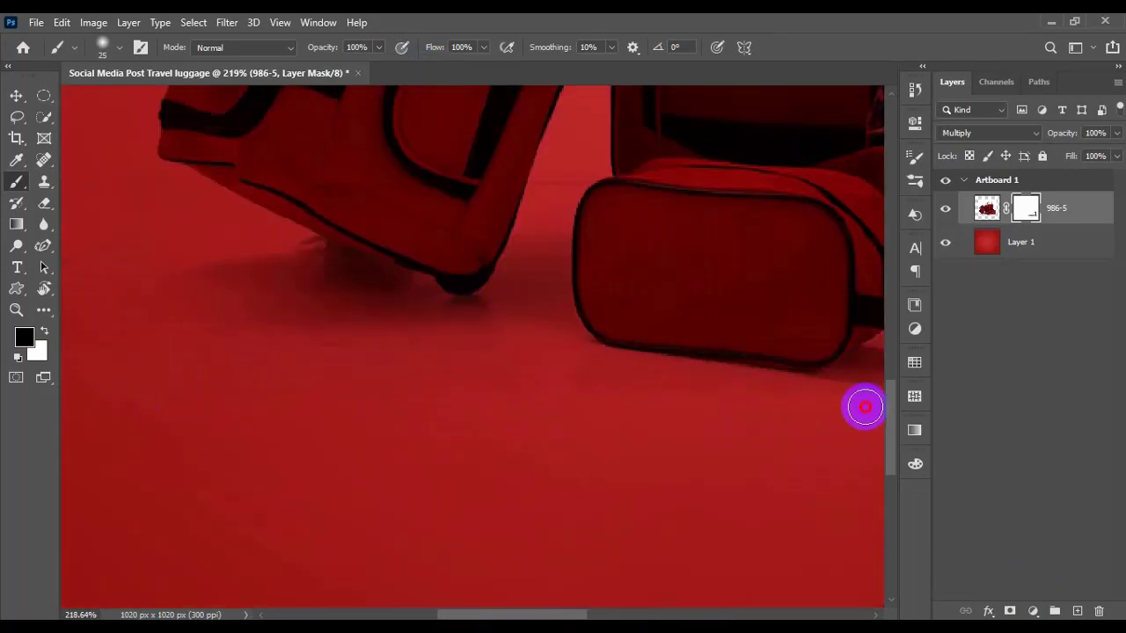
key("ctrl+0")
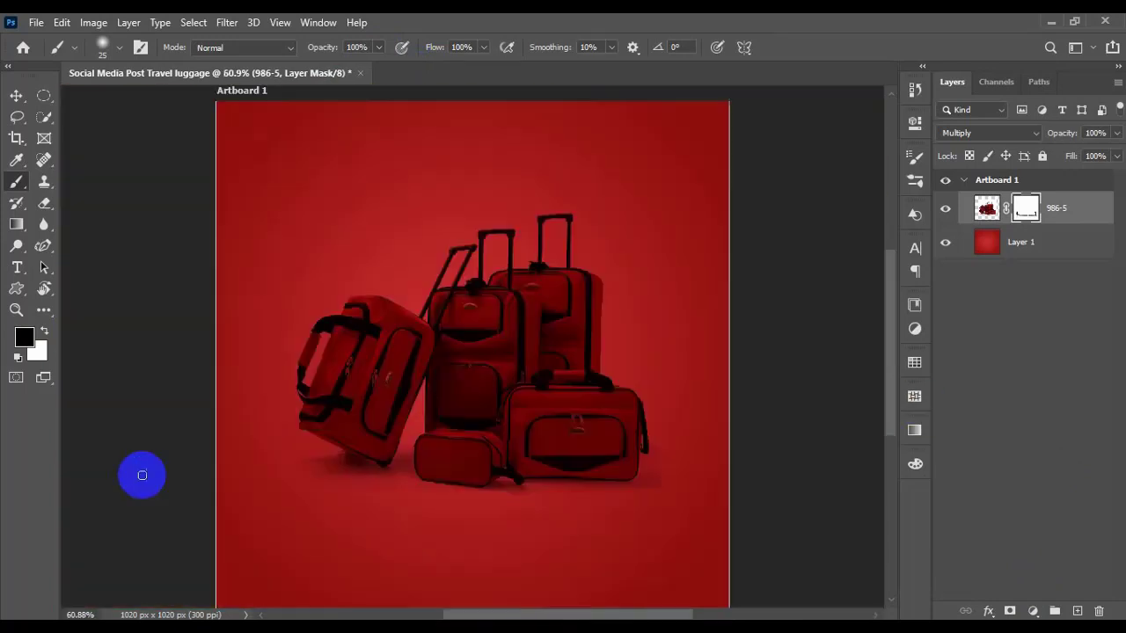
mouse_move(676, 482)
left_mouse_down()
mouse_move(656, 499)
mouse_move(681, 453)
left_mouse_up()
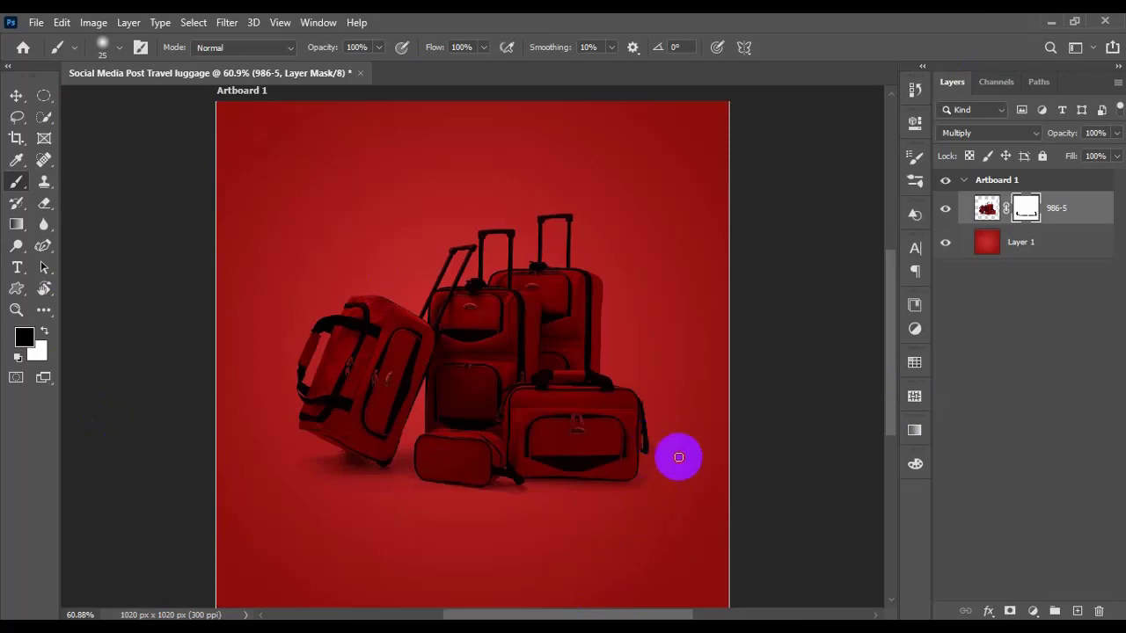
Add a new layer above the luggage and choose a flat elliptical soft brush
scroll(596, 501, "up", 1)
scroll(701, 502, "up", 6)
scroll(706, 507, "down", 5)
left_click(1078, 610)
right_click(16, 183)
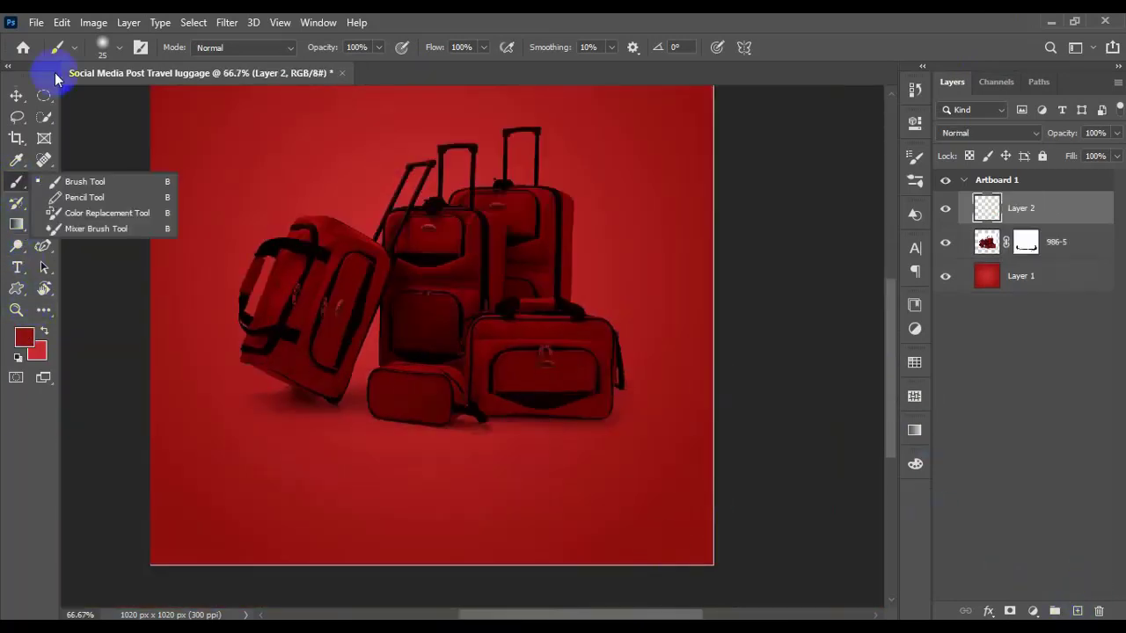
left_click(102, 48)
key("Escape")
Enlarge the flat brush to 1200 px, dab light red across the base of the luggage, and set the layer to Multiply
key("bracketright")
key("bracketright")
key("bracketright")
key("bracketright")
key("bracketright")
key("bracketright")
key("bracketright")
key("bracketright")
key("bracketright")
key("bracketright")
key("bracketright")
key("bracketright")
key("x")
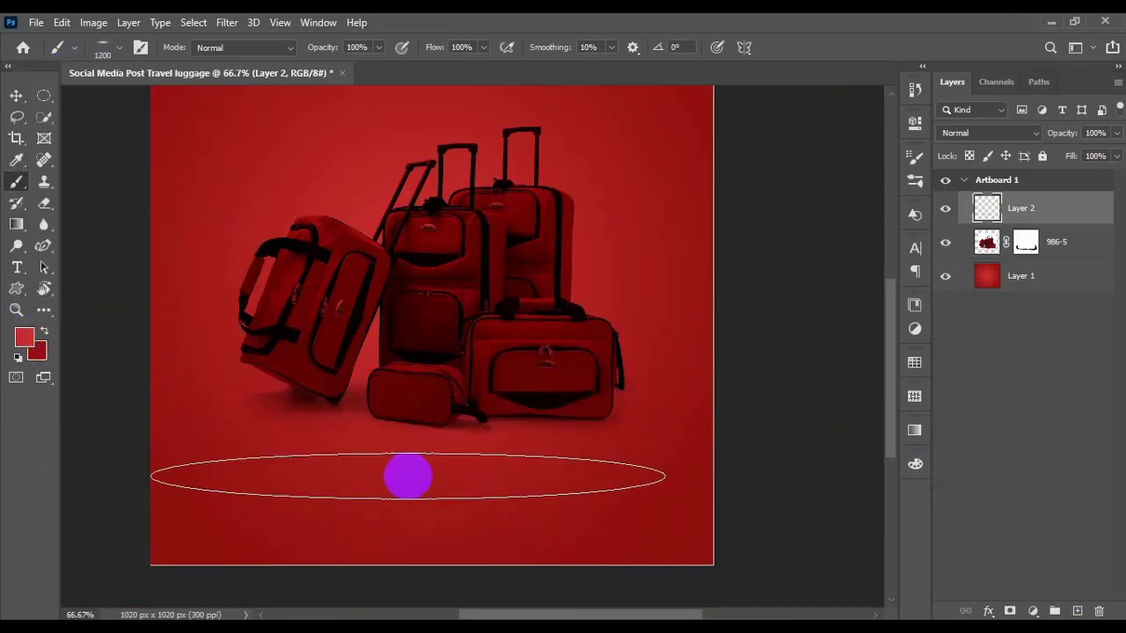
left_click(447, 424)
left_click(986, 133)
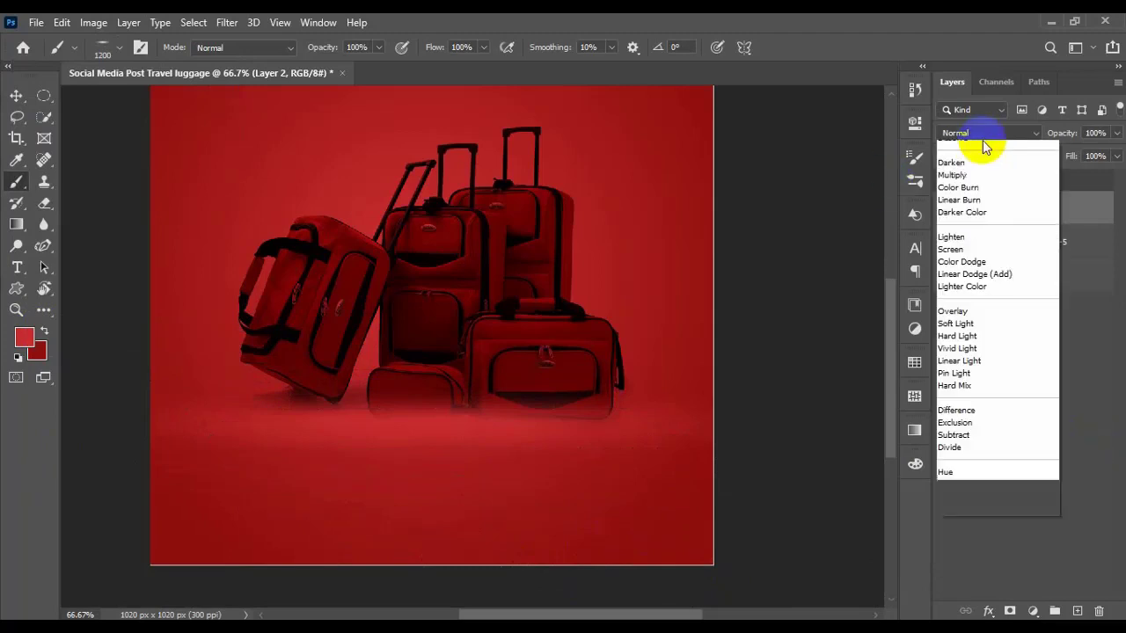
left_click(956, 190)
Switch to the round soft Hasan brush at 1200 px and dab a light red glow over the luggage on Layer 2
key("v")
left_click(56, 46)
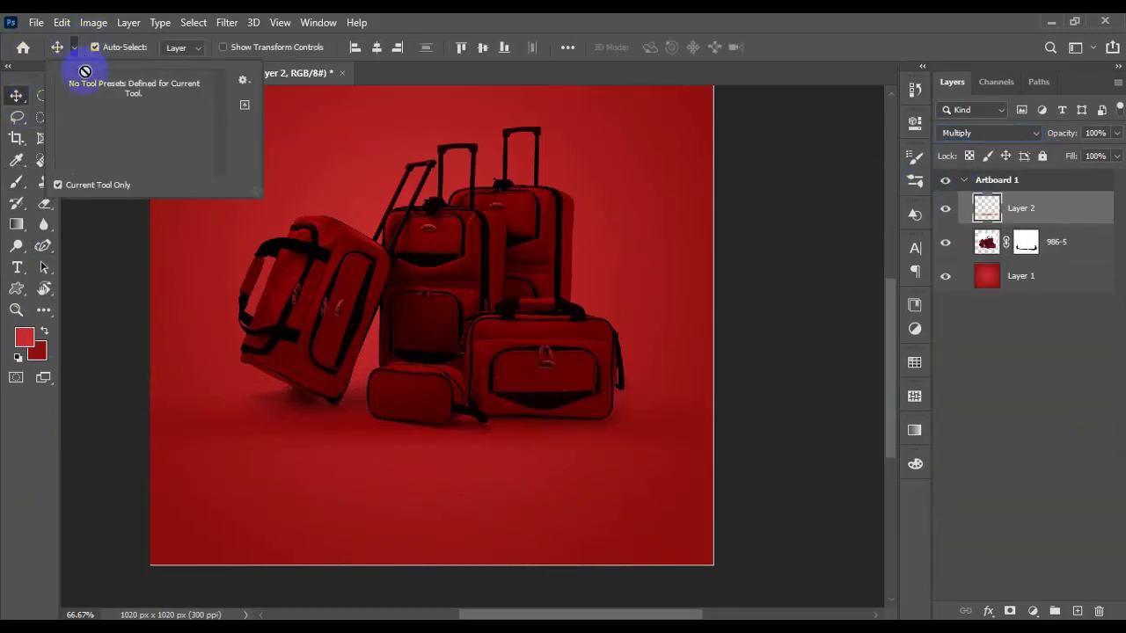
left_click(16, 182)
left_click(103, 47)
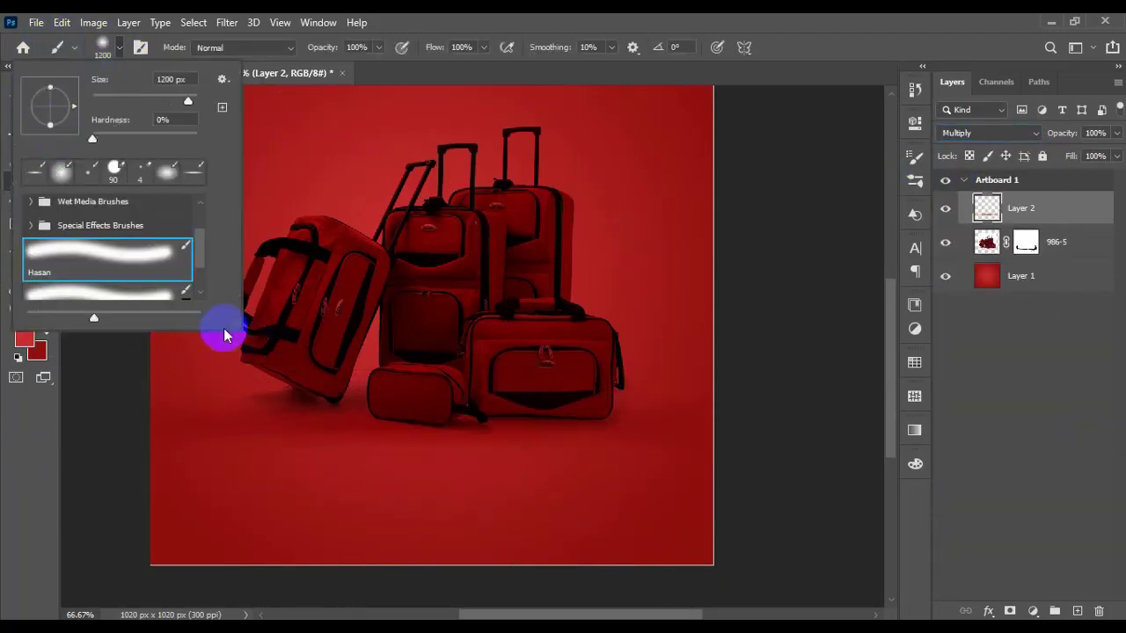
left_click(437, 287)
Move Layer 2 beneath the luggage layer and set its blending mode to Screen
left_click_drag(1023, 241, 1027, 262)
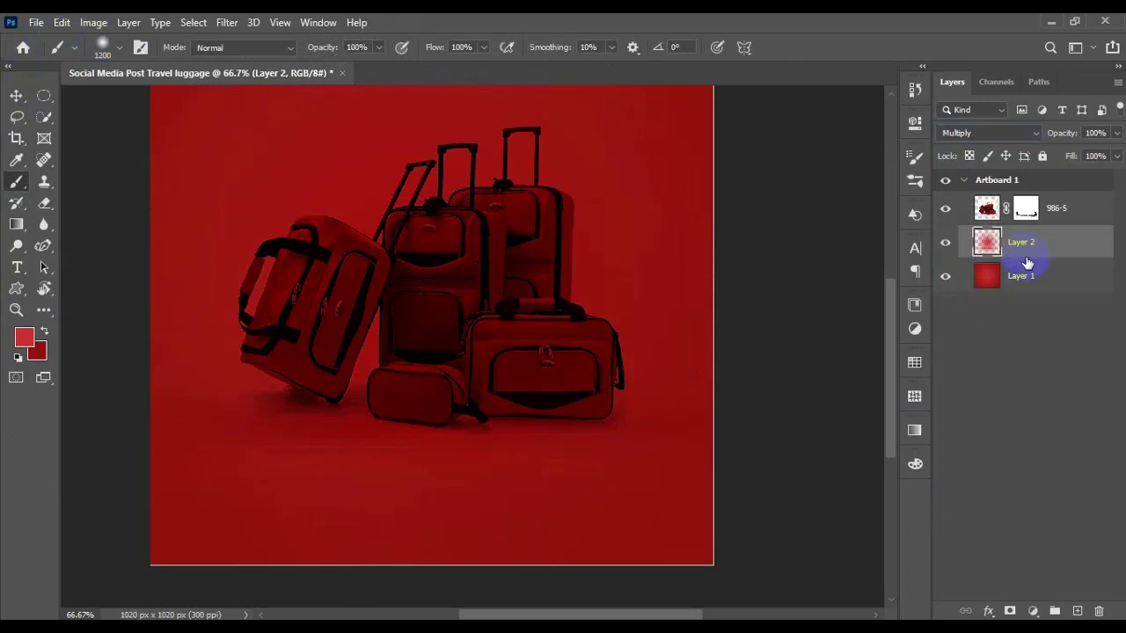
left_click(1000, 134)
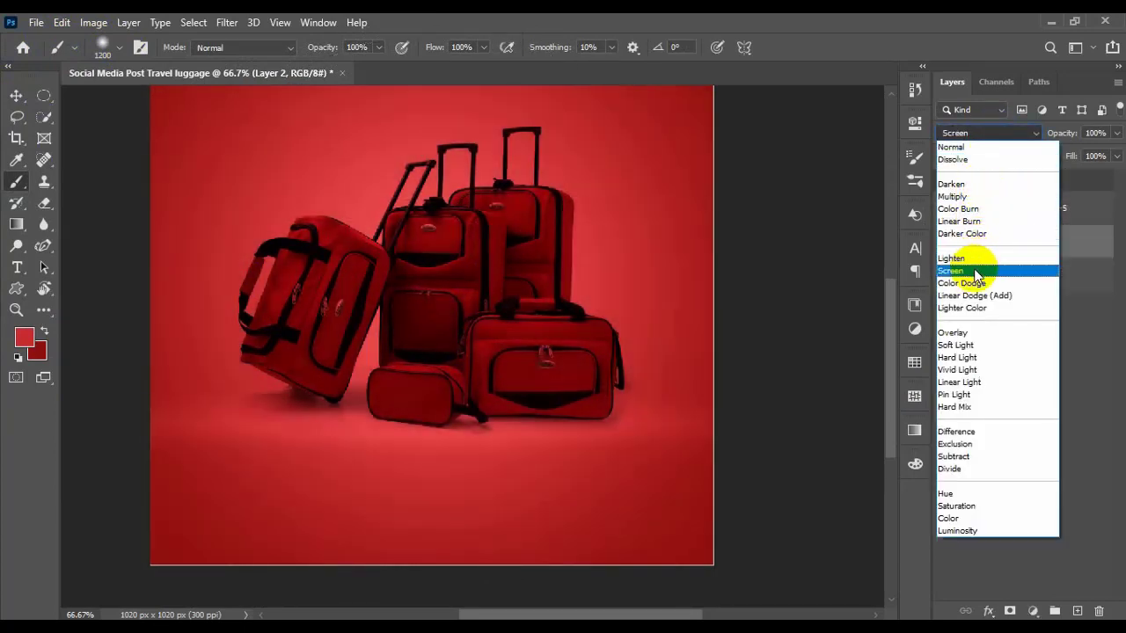
left_click(976, 273)
key("ctrl+minus")
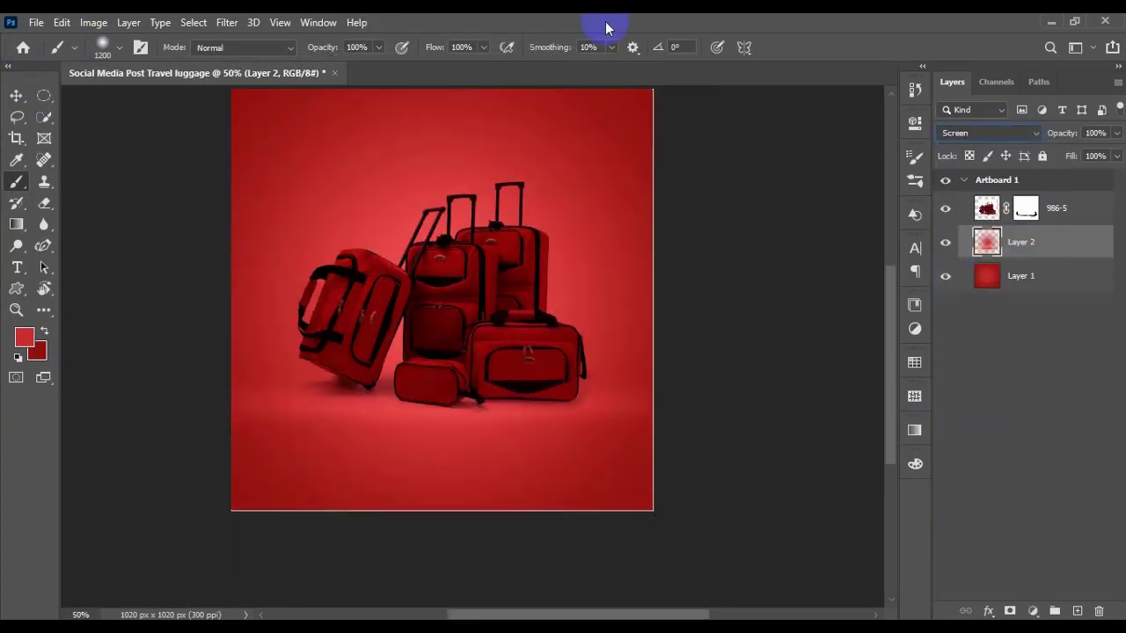
Draw an airplane custom shape about 186 by 195 px over the luggage and fill it with white
left_click(16, 290)
left_click(651, 46)
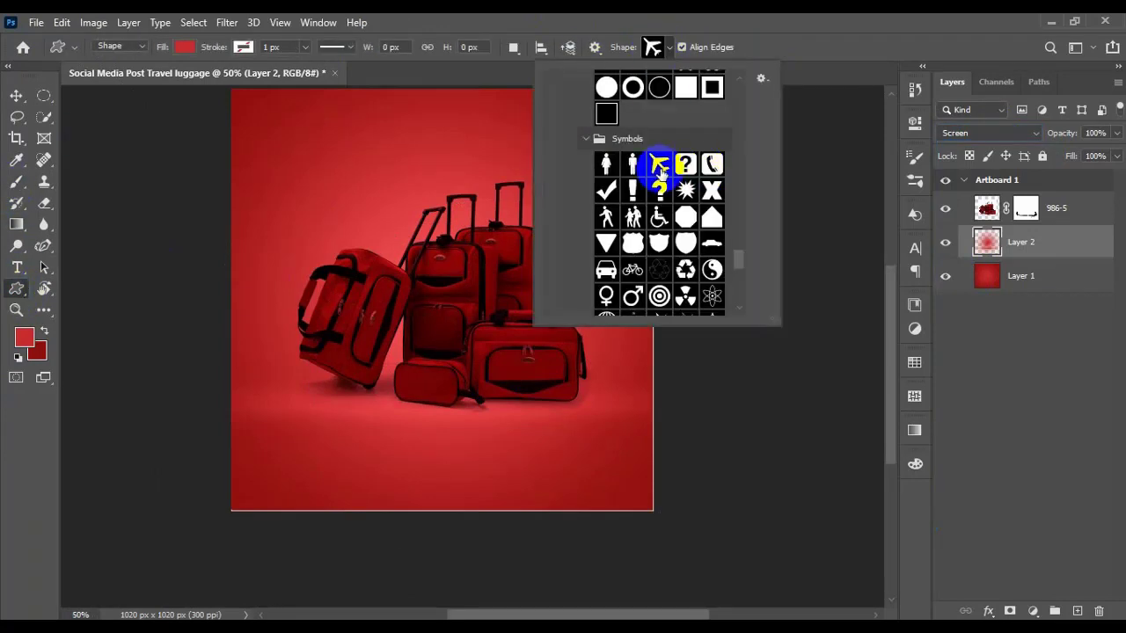
left_click_drag(355, 179, 438, 264)
left_click(185, 46)
left_click(131, 133)
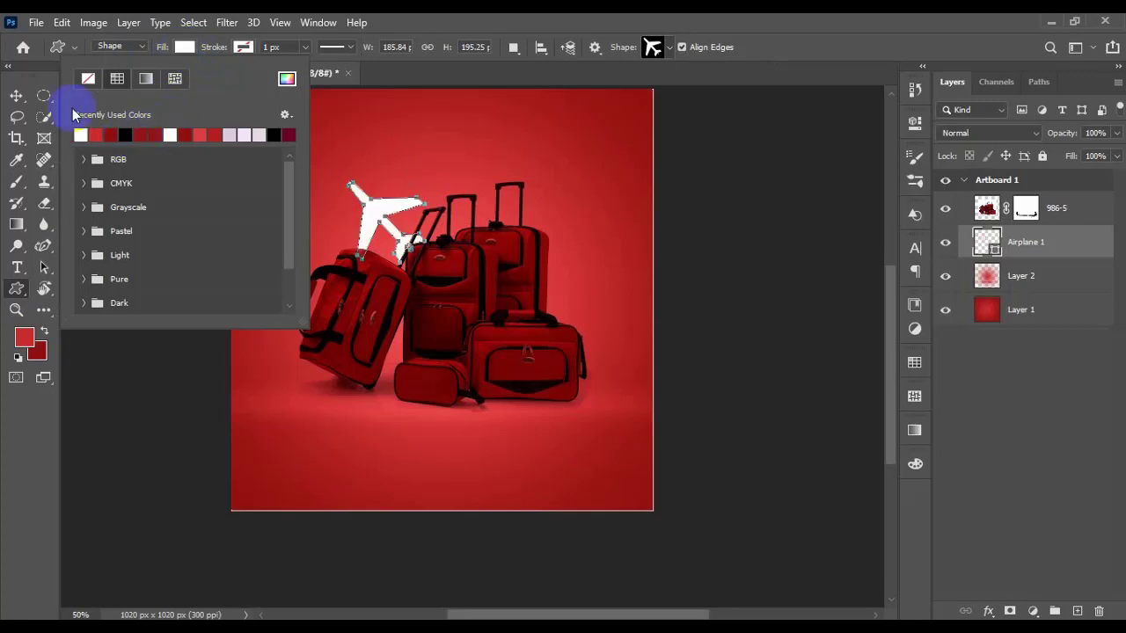
key("Return")
Move the white airplane to the upper-left area of the artboard, clear of the luggage
key("v")
left_click_drag(494, 234, 493, 236)
left_click(1025, 242)
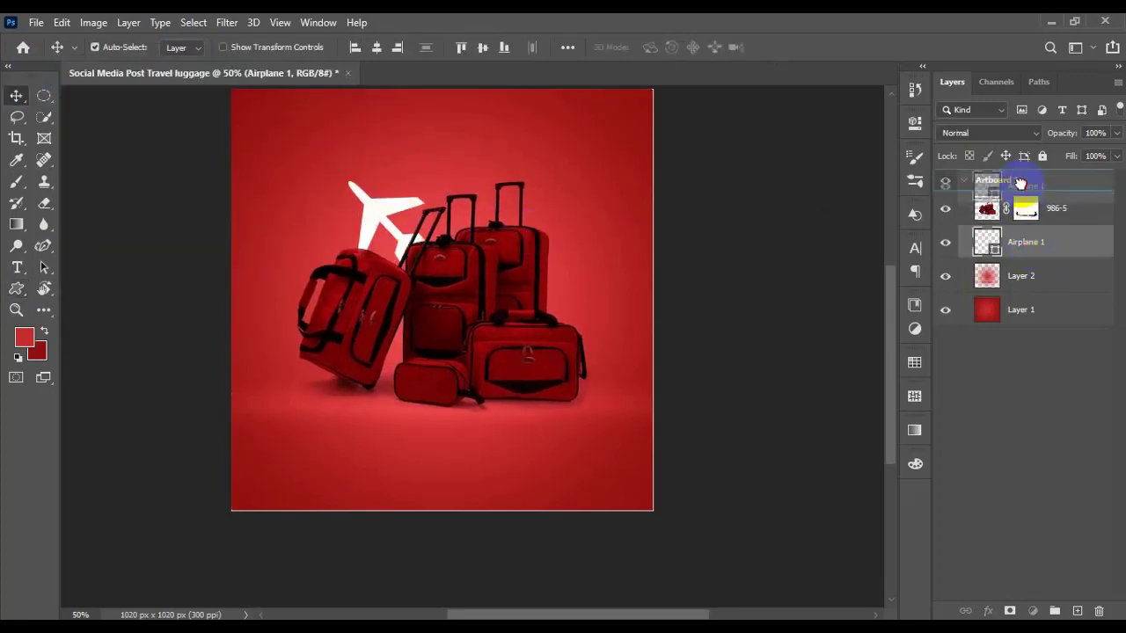
key("ctrl+t")
left_click_drag(424, 176, 328, 166)
key("Return")
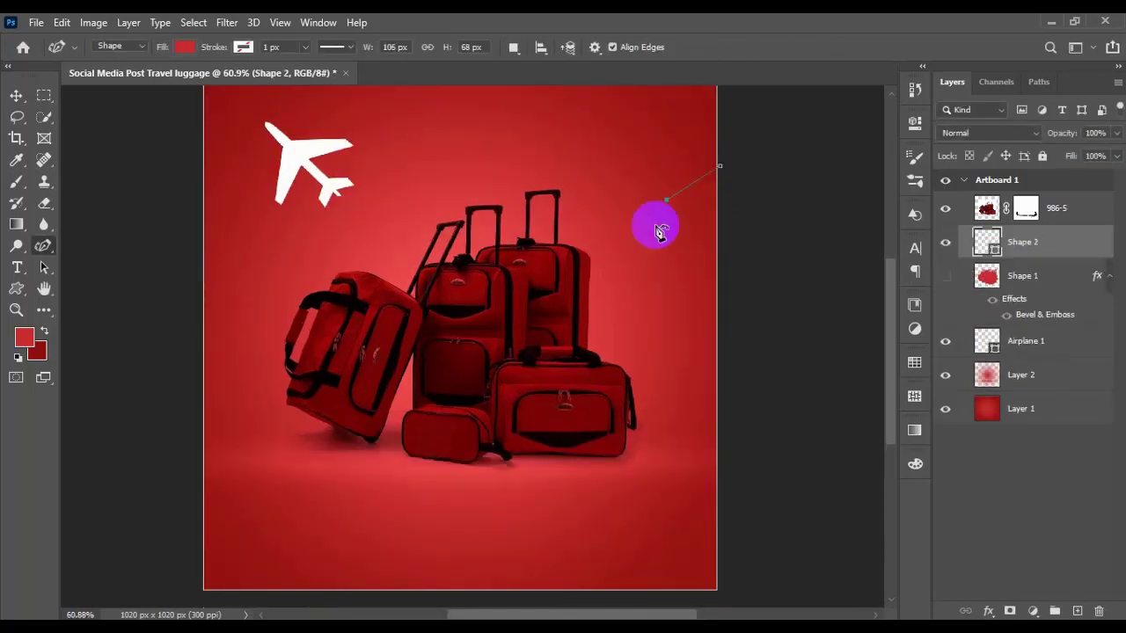
Continue the curved shape path from the artboard's right edge down beside the luggage and underneath it to the lower left
left_click(665, 298)
left_click(647, 452)
left_click(364, 456)
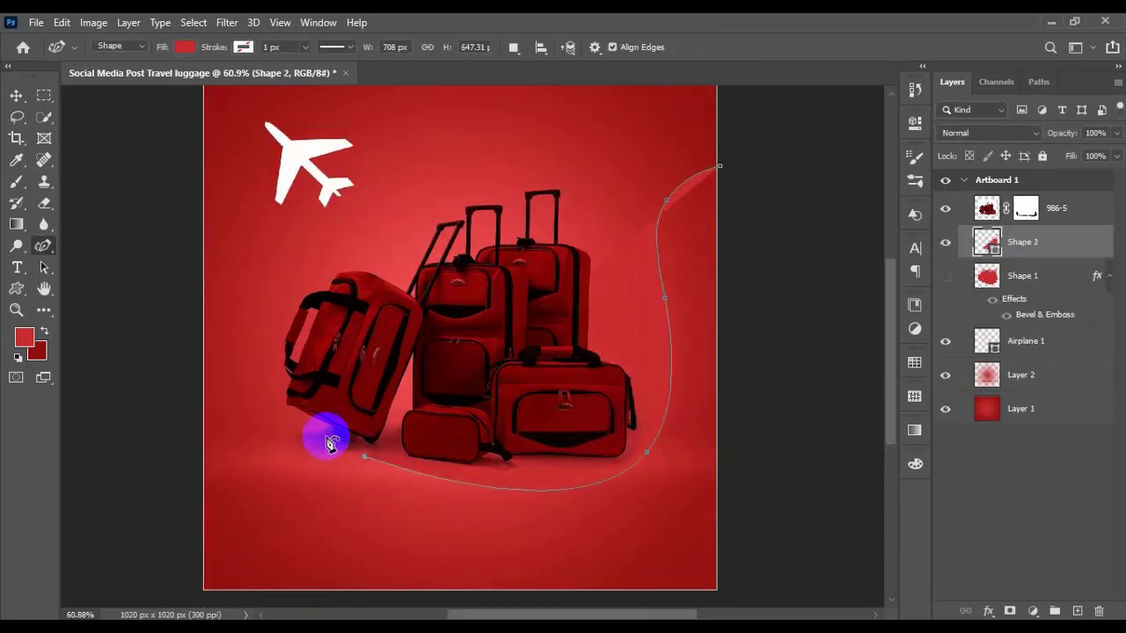
left_click(267, 378)
key("ctrl+z")
key("ctrl+z")
left_click(299, 463)
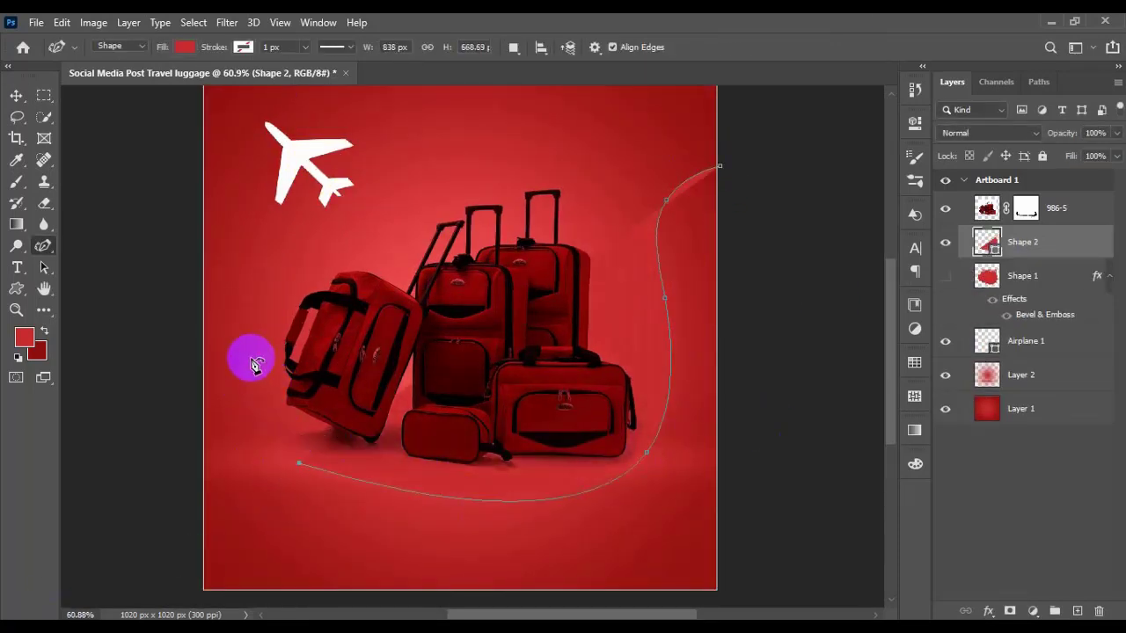
Extend the curved path up the left side of the luggage and end it just beside the airplane
left_click(254, 345)
left_click(306, 254)
left_click(356, 218)
left_click(399, 199)
left_click(412, 165)
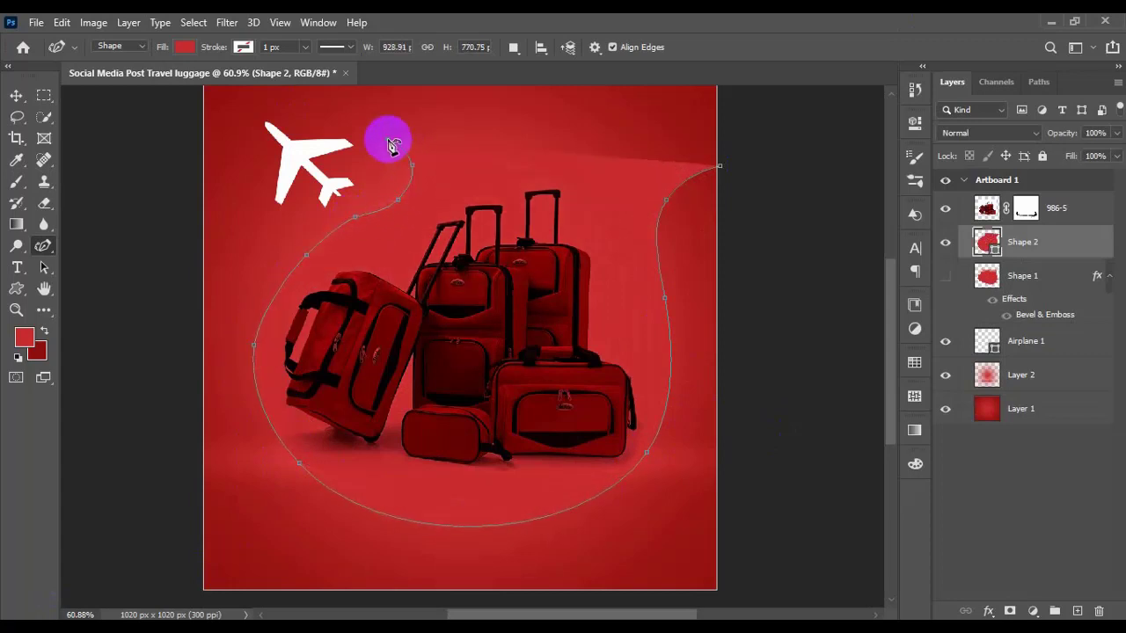
left_click(388, 137)
Give the curved path a white 3 px stroke and no fill
left_click(241, 46)
left_click(132, 132)
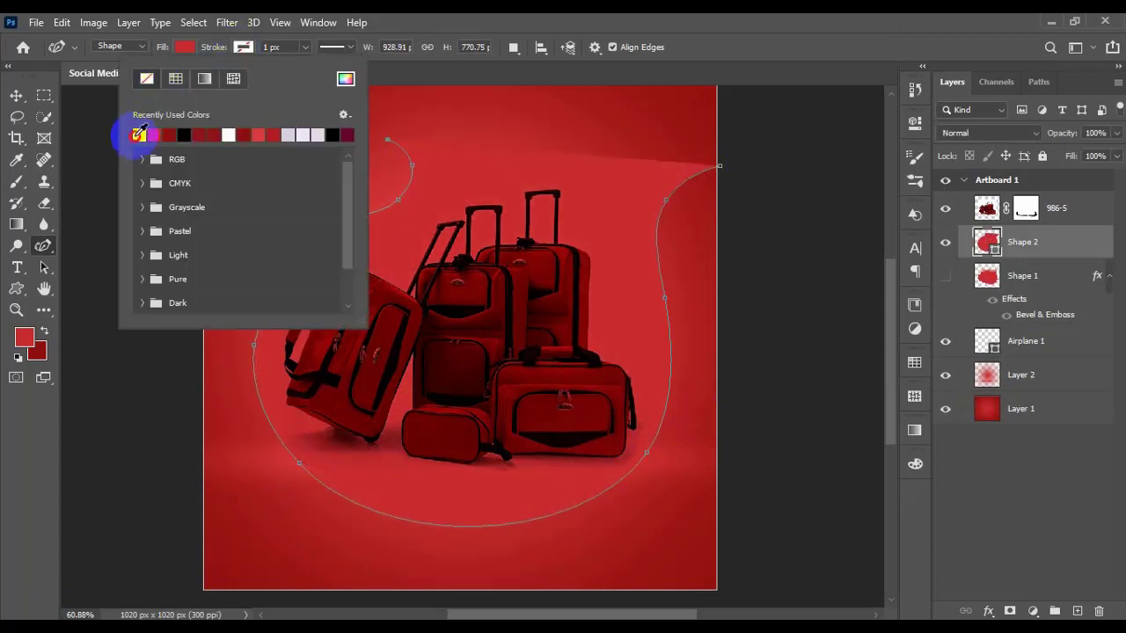
left_click(187, 48)
left_click(88, 79)
left_click(119, 46)
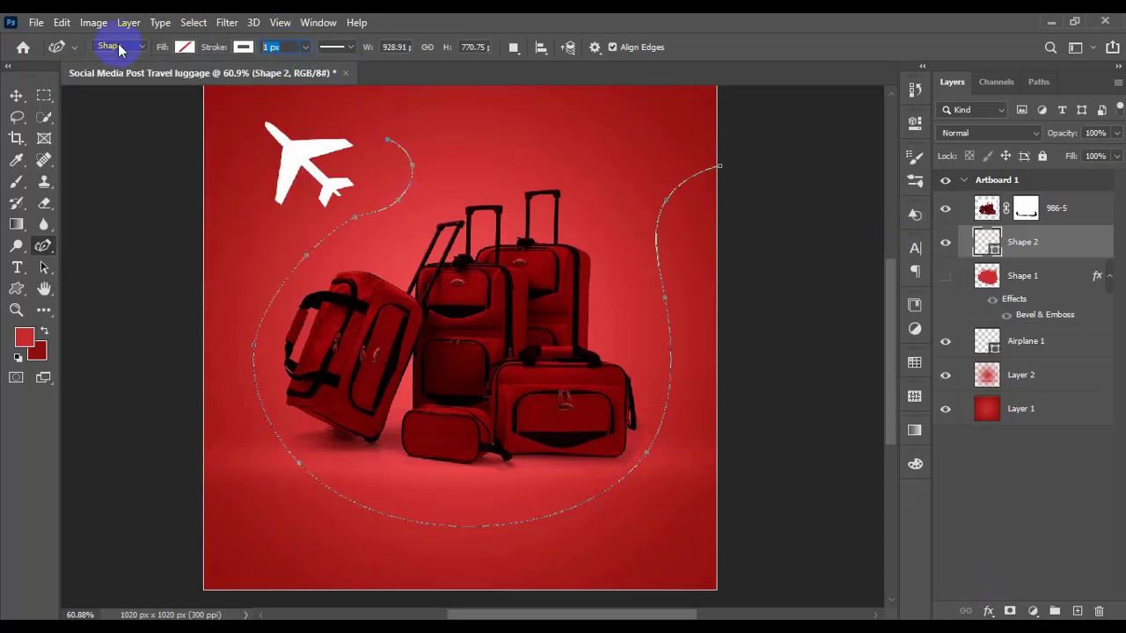
type("3")
key("Return")
Make the path's stroke dashed and set its width to 5 px
left_click(347, 47)
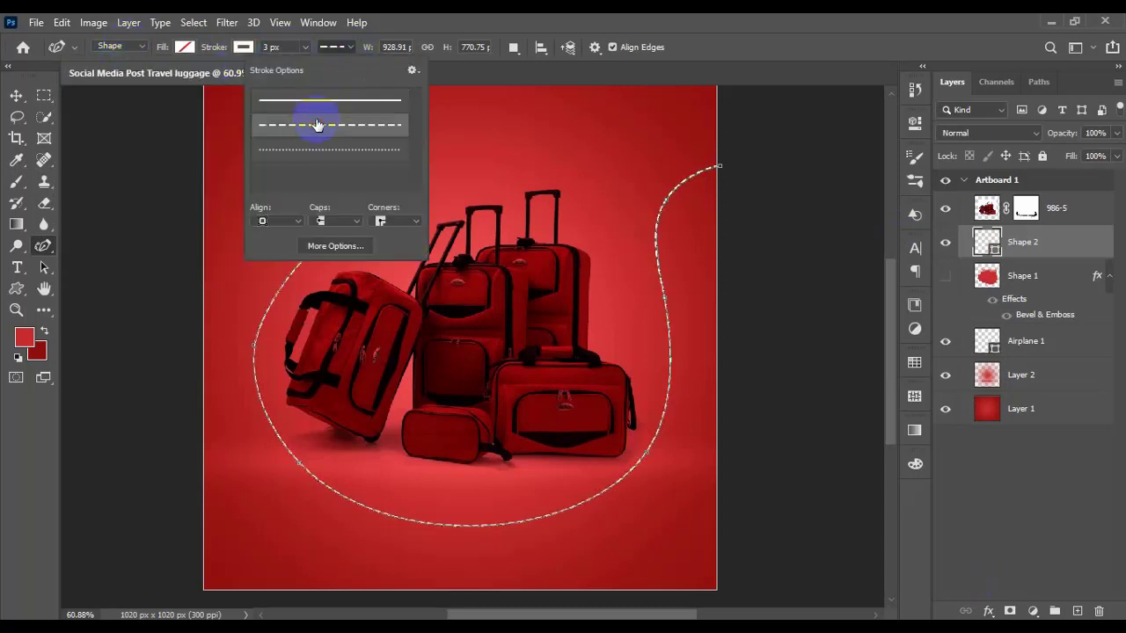
left_click(296, 47)
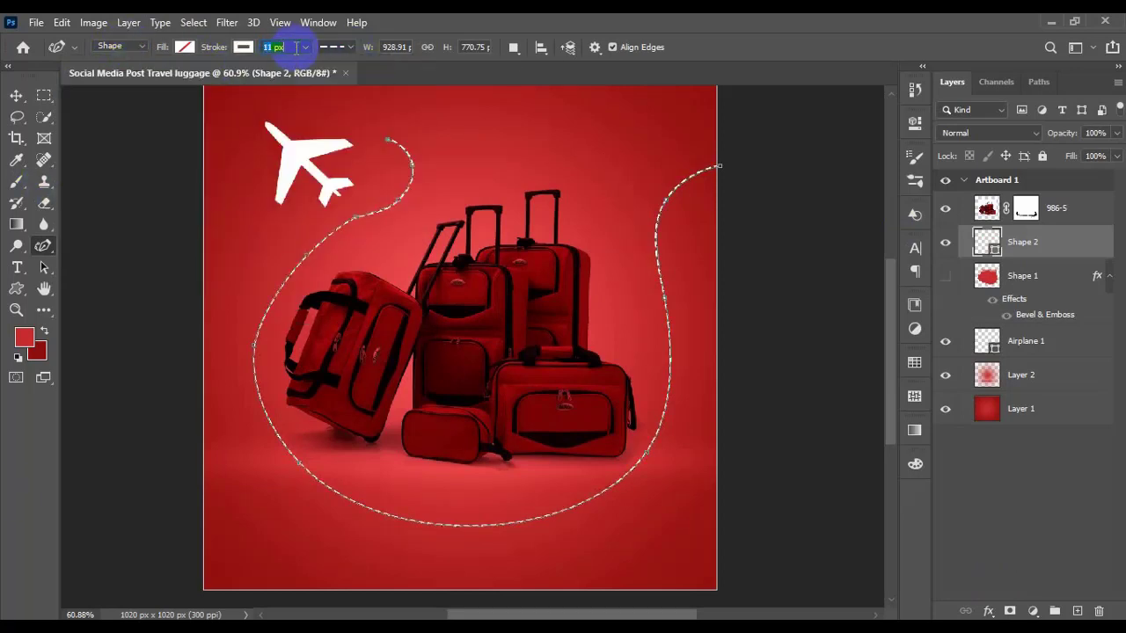
key("Up")
key("Down")
key("Down")
key("Down")
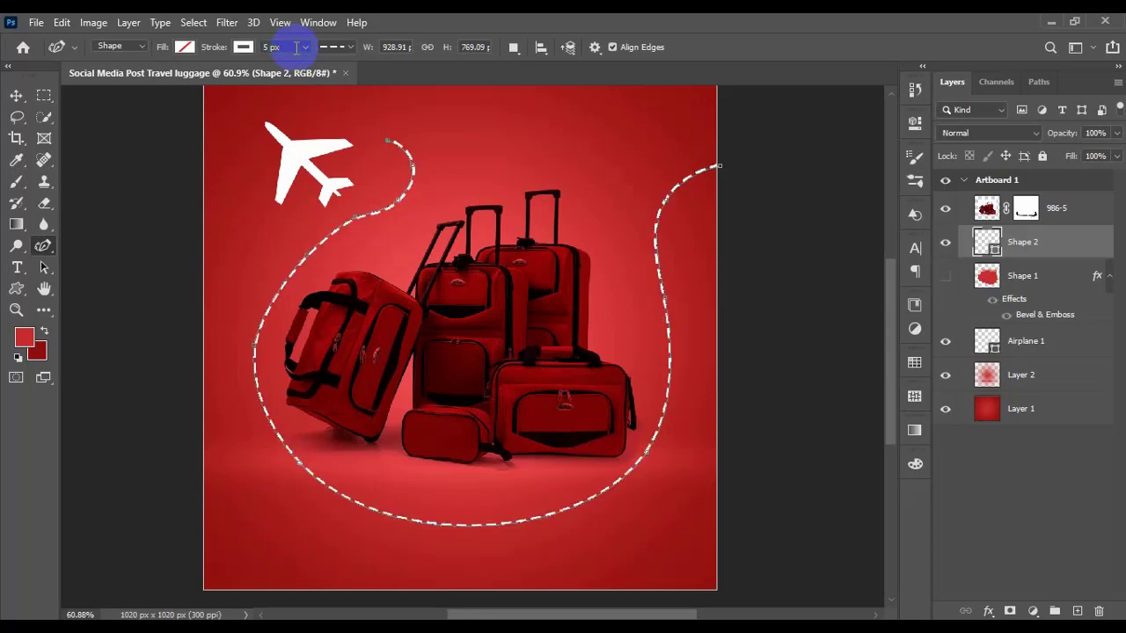
left_click(19, 96)
left_click(1010, 246)
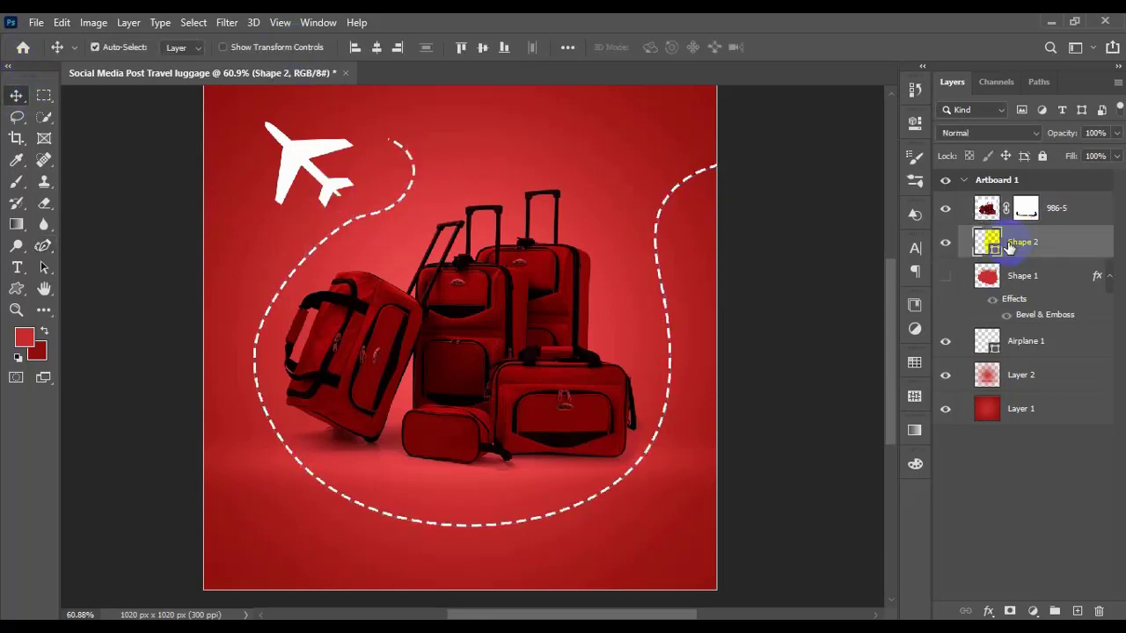
left_click(978, 349)
left_click_drag(333, 188, 357, 173)
key("ctrl+z")
Show the rulers, then shrink and slightly rotate the airplane and place its tail at the dashed path's upper end
left_click(959, 351)
key("ctrl+r")
key("ctrl+r")
left_click(313, 176)
left_click(973, 352)
key("super+space")
key("ctrl+r")
key("ctrl+t")
scroll(352, 198, "up", 2)
left_click_drag(373, 209, 397, 201)
left_click_drag(346, 166, 331, 171)
left_click_drag(377, 206, 378, 216)
key("Return")
scroll(584, 343, "down", 1)
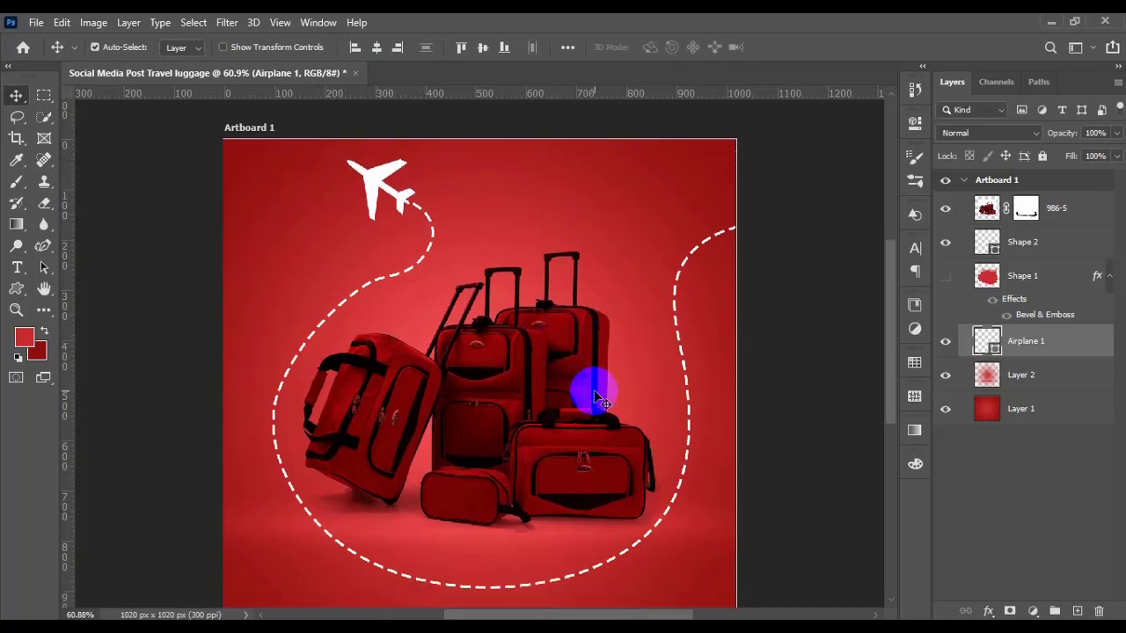
Reshape the bottom and lower-left curve of the dashed path so it runs closer to the luggage
scroll(595, 400, "down", 2)
left_click(43, 245)
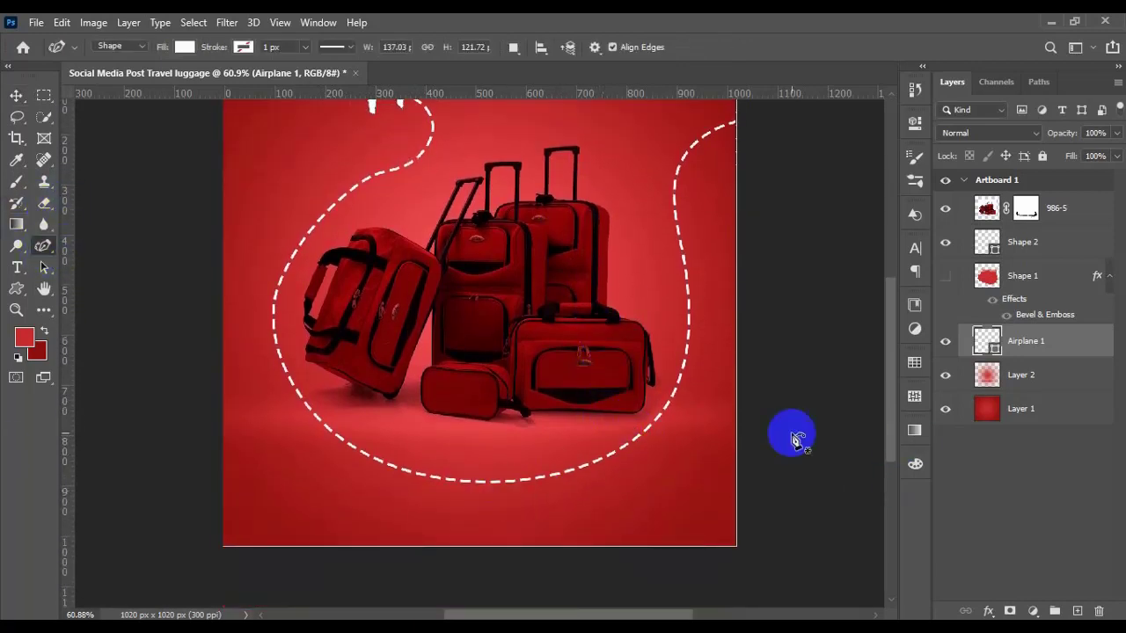
left_click(544, 487)
left_click_drag(450, 464, 451, 457)
left_click(322, 427)
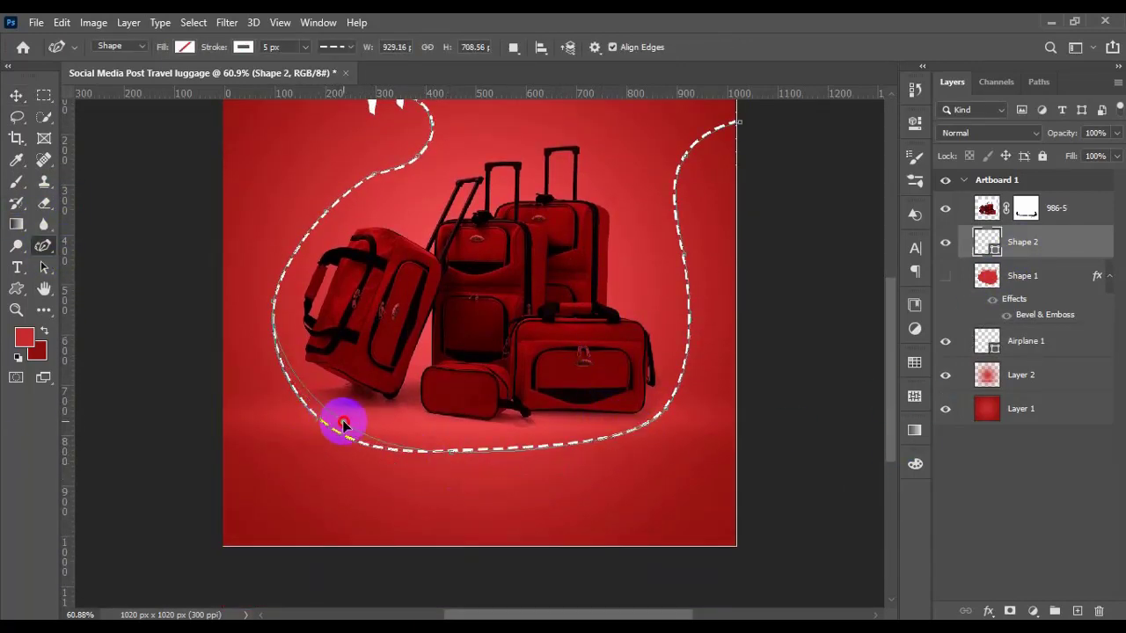
left_click_drag(343, 426, 304, 365)
left_click_drag(282, 301, 289, 302)
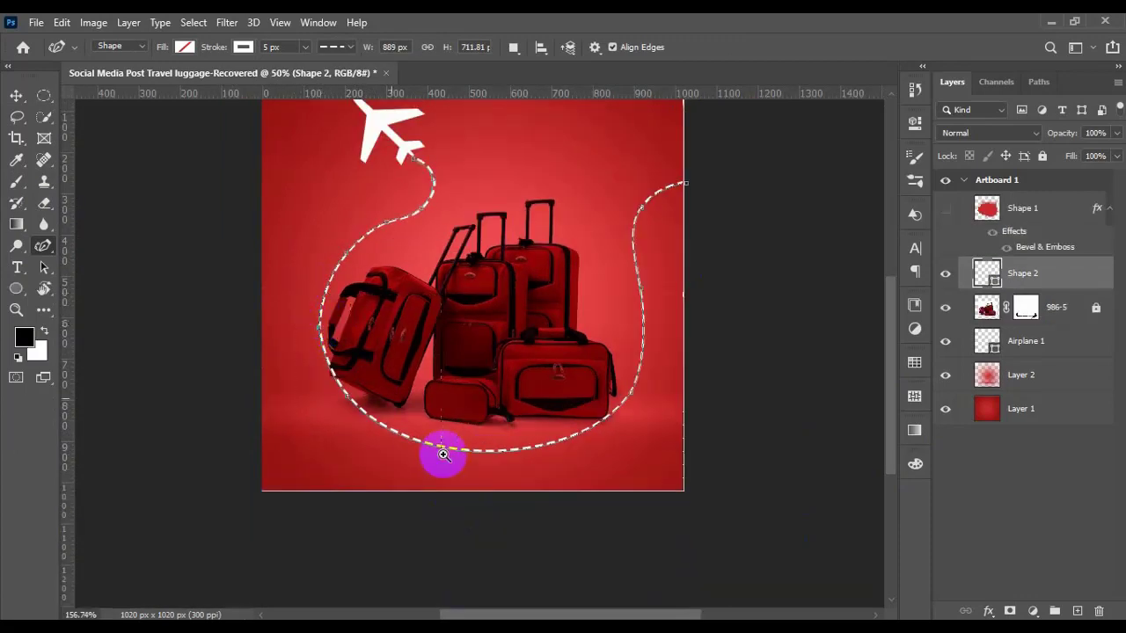
Reposition the dashed path's lower-left anchor point beside the tilted bag to tighten the bottom curve
scroll(442, 452, "up", 5)
left_click_drag(657, 570, 598, 550)
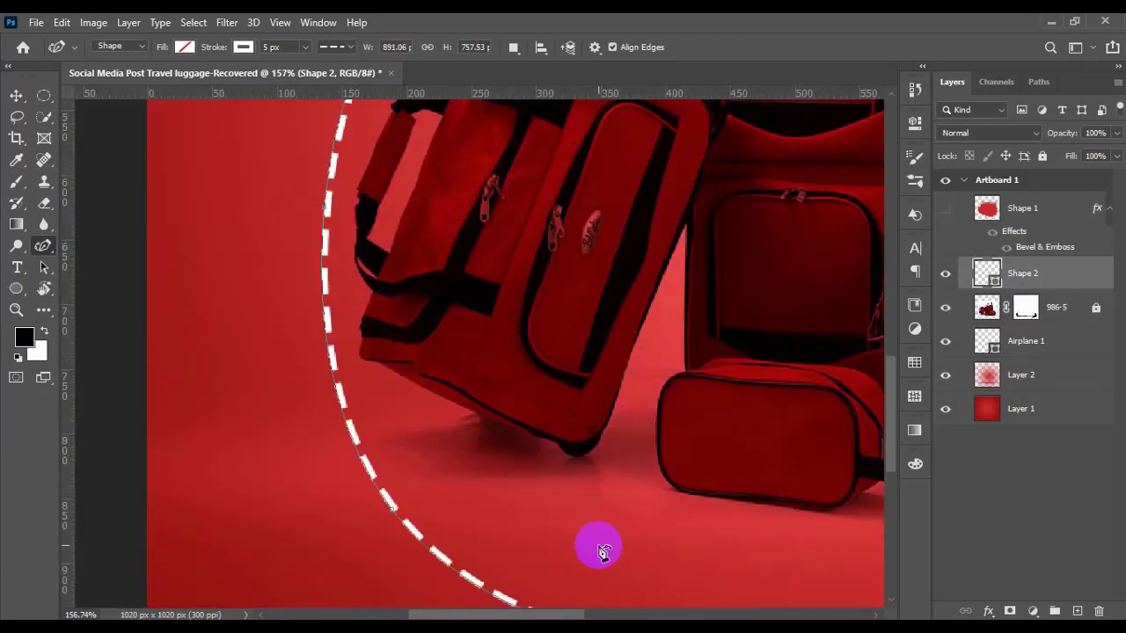
key("ctrl+minus")
key("ctrl+minus")
key("ctrl+s")
key("Escape")
key("ctrl+z")
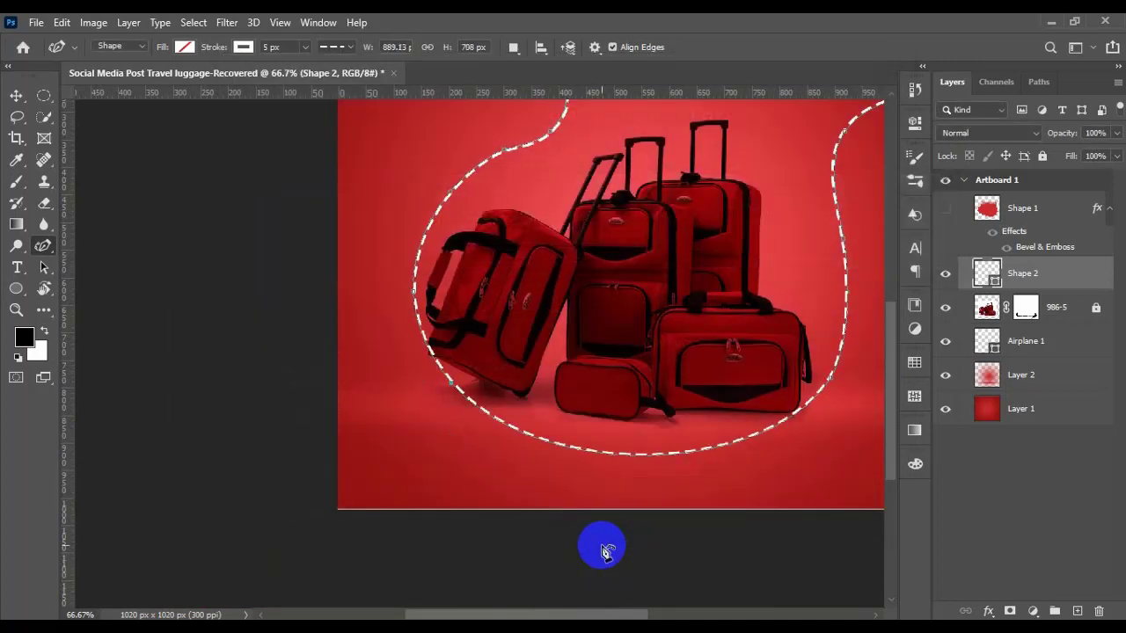
left_click(433, 390)
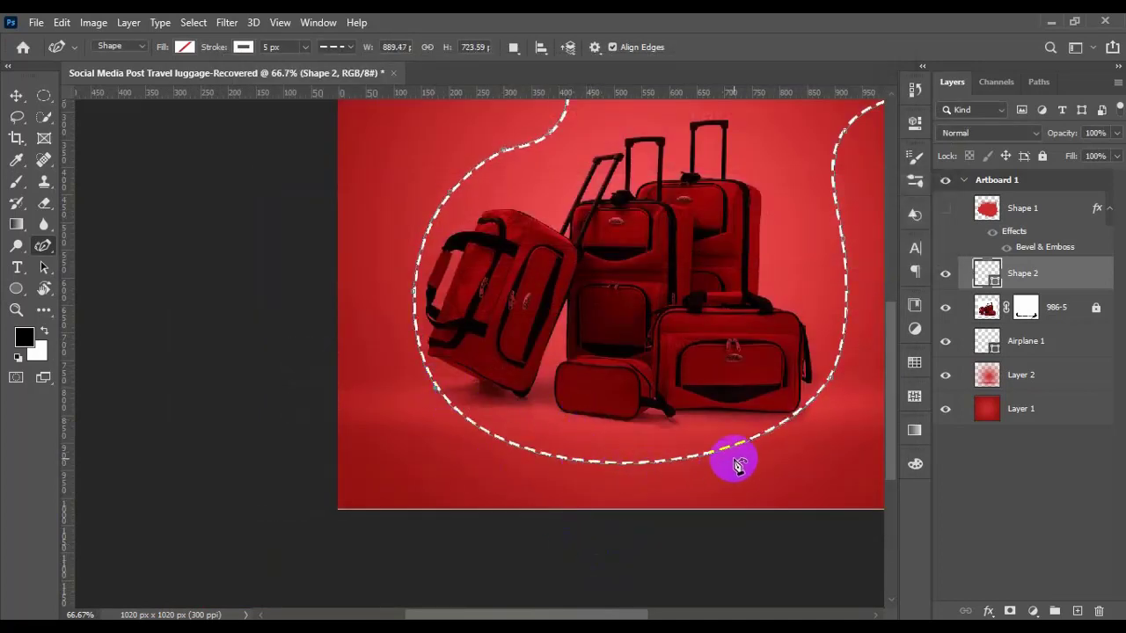
Refine the dashed path's lower-left bend and the curve along the right side of the luggage
left_click_drag(414, 382, 834, 522)
left_click_drag(119, 246, 97, 185)
mouse_move(440, 371)
left_mouse_down()
mouse_move(440, 325)
mouse_move(454, 345)
mouse_move(440, 367)
left_mouse_up()
scroll(472, 414, "up", 3)
scroll(473, 420, "down", 3)
left_click_drag(645, 361, 650, 352)
scroll(649, 354, "up", 1)
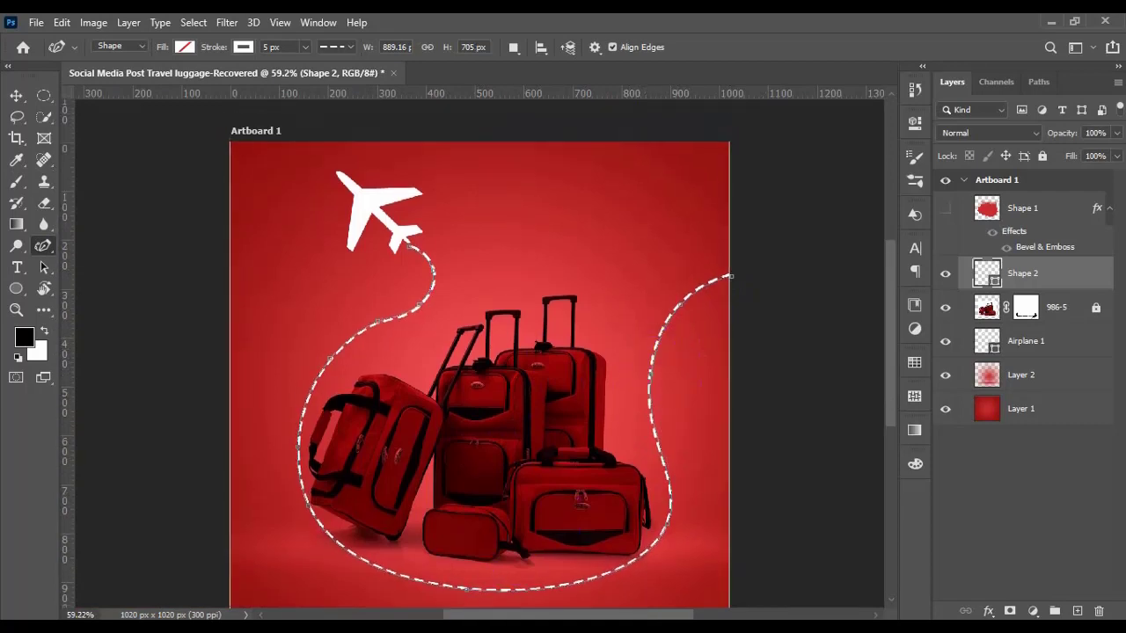
Copy the lines "New Arrival" and "Special Sale" from the Notepad file and place them above the luggage as 20 pt text
left_click(468, 623)
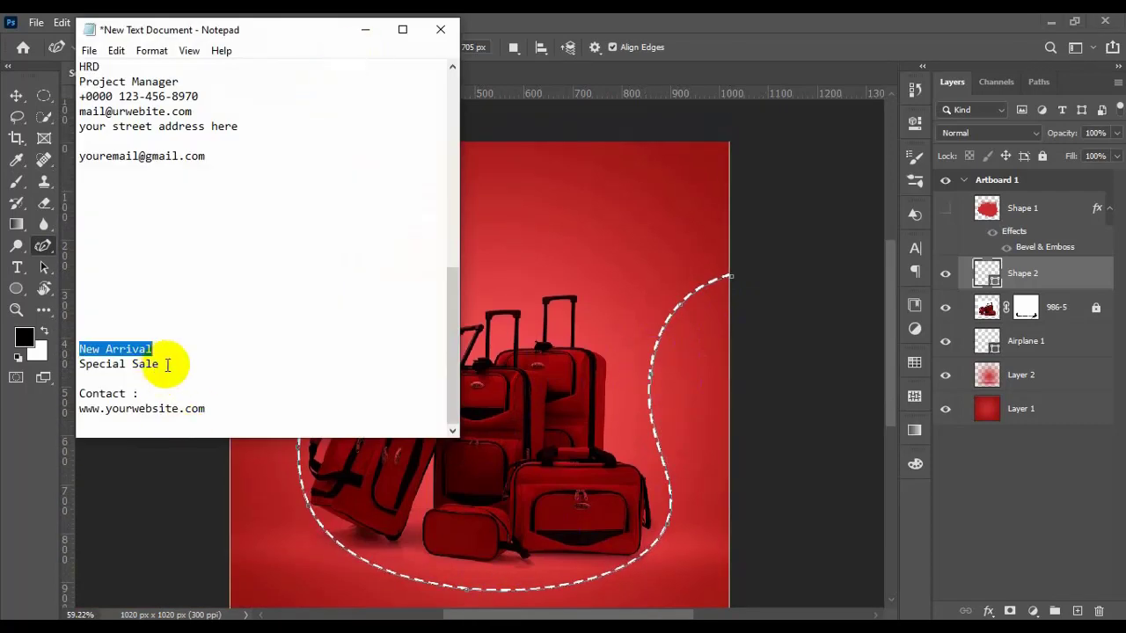
left_click(365, 29)
key("t")
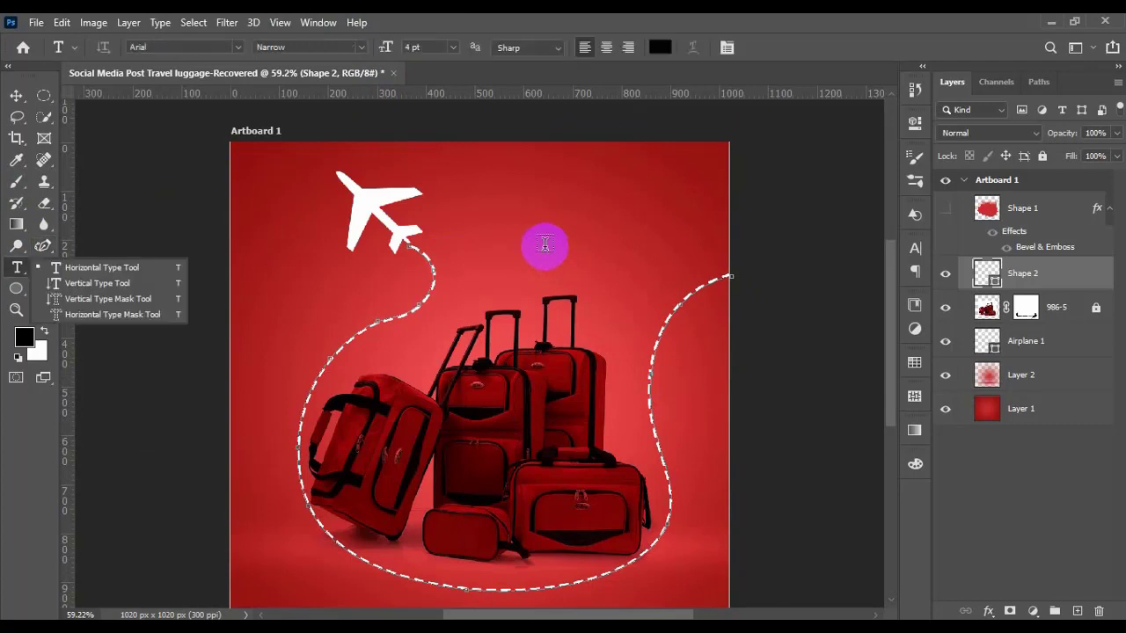
left_click(544, 251)
type("20")
key("Return")
left_click_drag(572, 226, 515, 184)
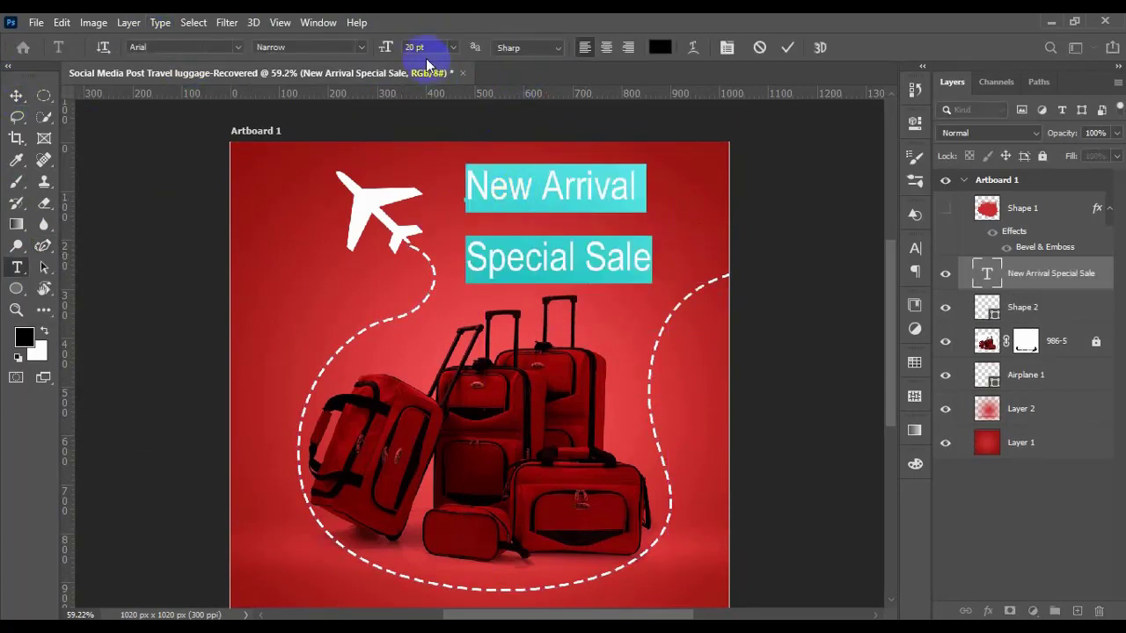
Set the font of both headline lines to Forte
left_click(364, 55)
left_click(234, 45)
left_click(236, 46)
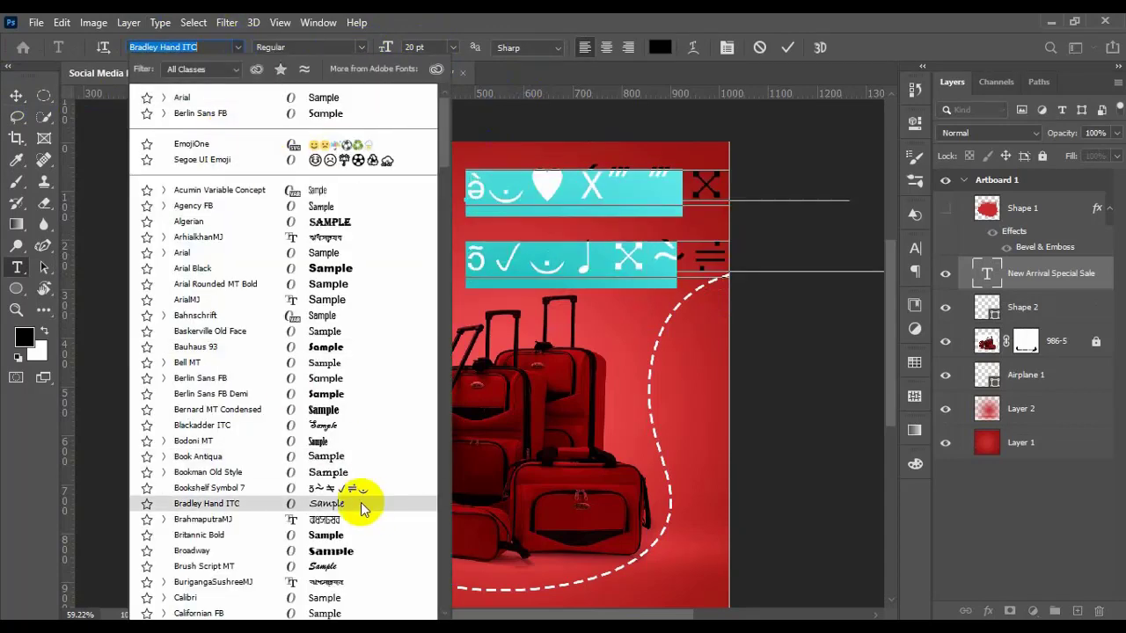
scroll(352, 501, "down", 3)
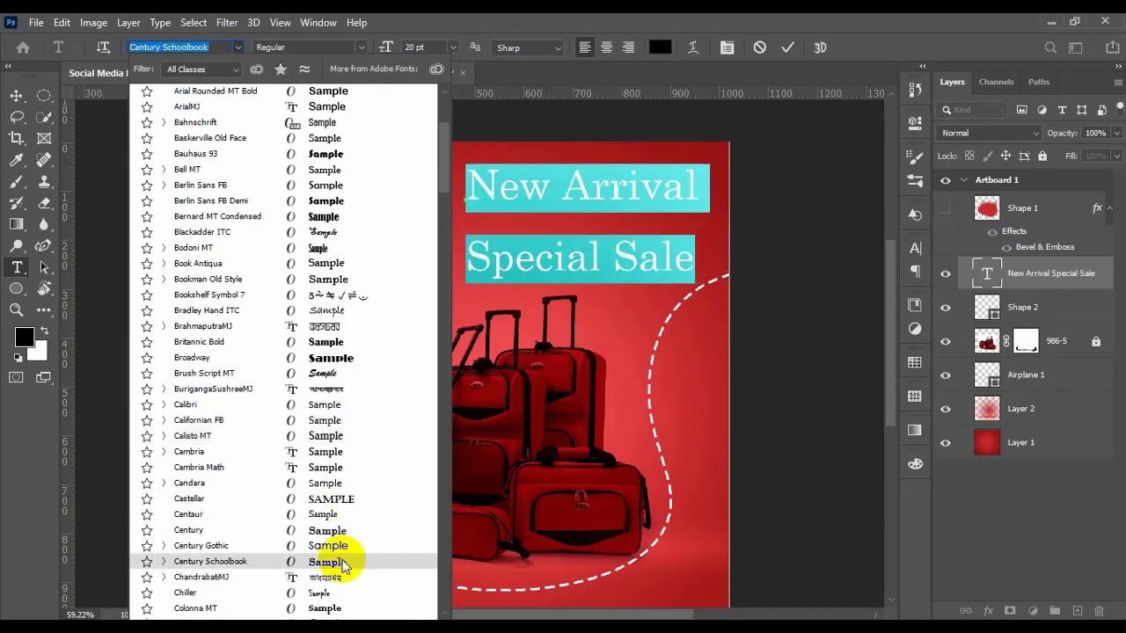
scroll(332, 150, "up", 1)
scroll(348, 423, "down", 10)
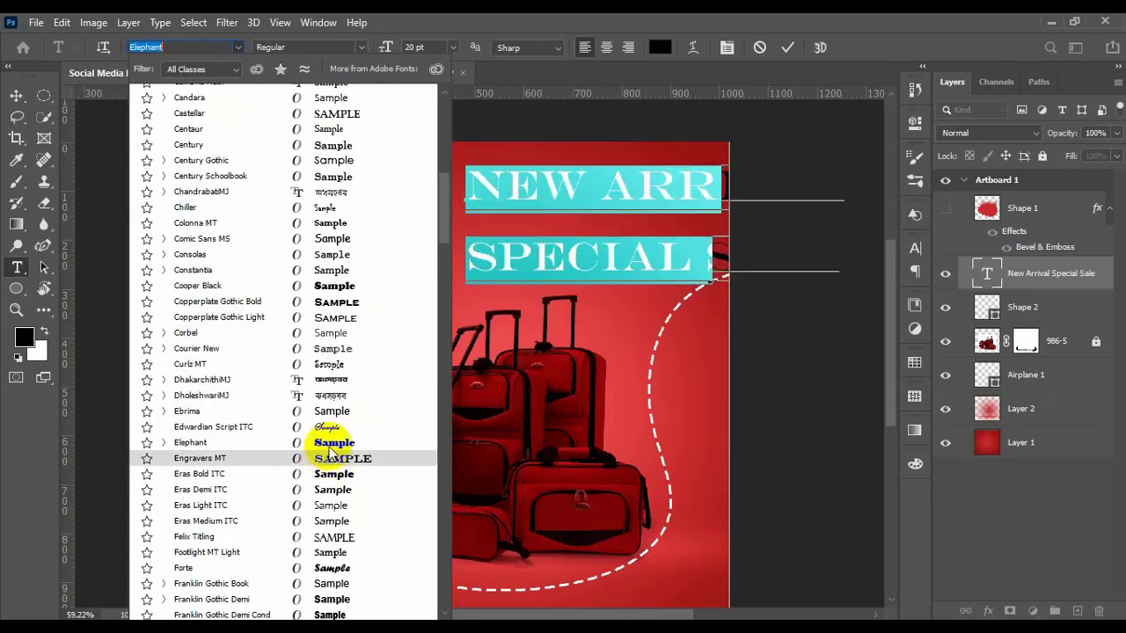
scroll(343, 449, "down", 1)
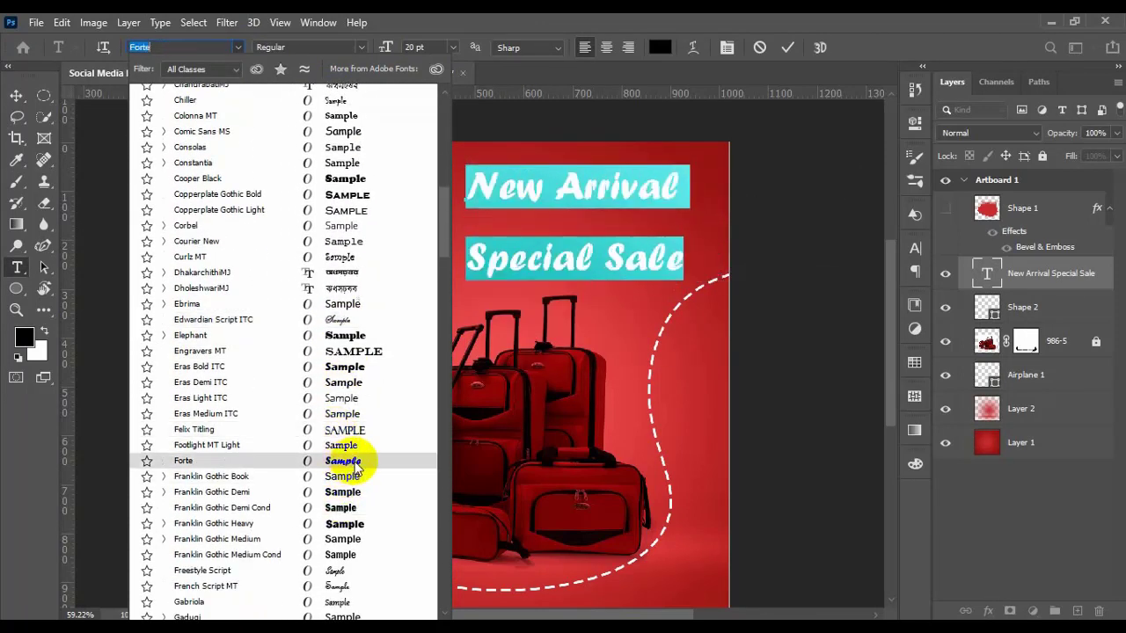
left_click(356, 469)
Change the font of the "New Arrival" line to Berlin Sans FB Demi
left_click_drag(466, 187, 703, 180)
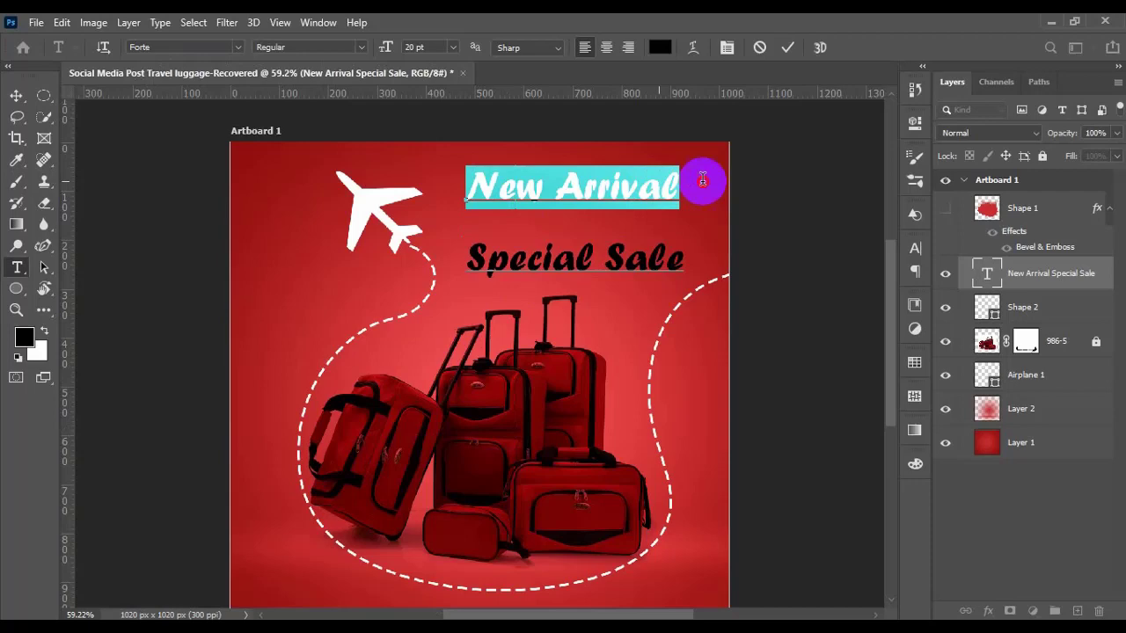
left_click(238, 46)
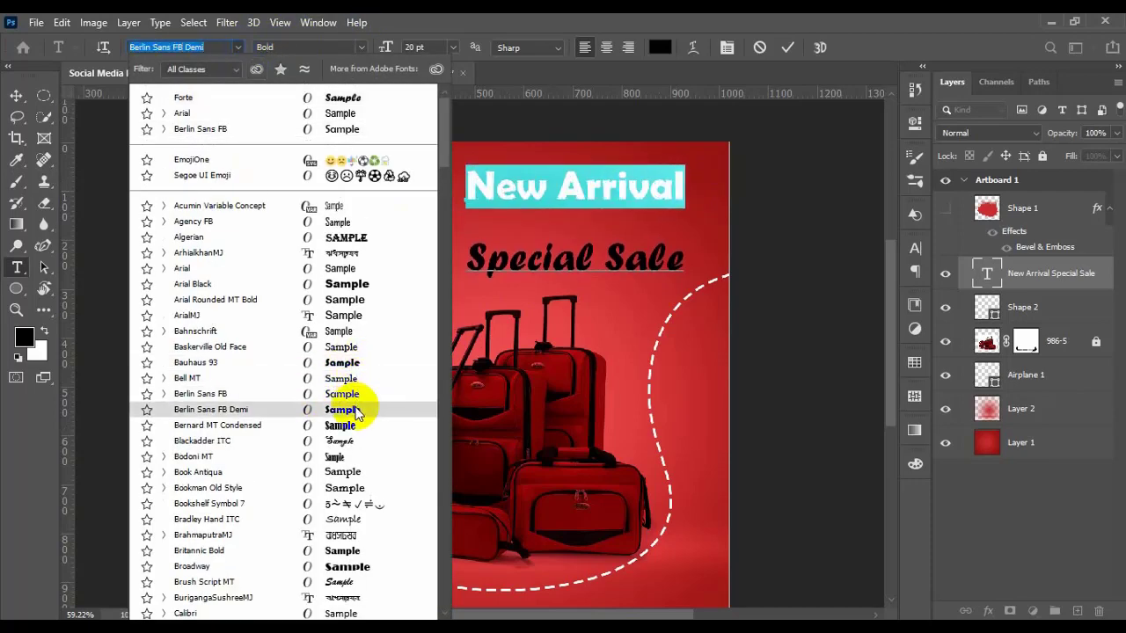
left_click(356, 410)
Duplicate the headline text layer and delete "Special Sale" from the upper copy
left_click_drag(987, 285, 1077, 611)
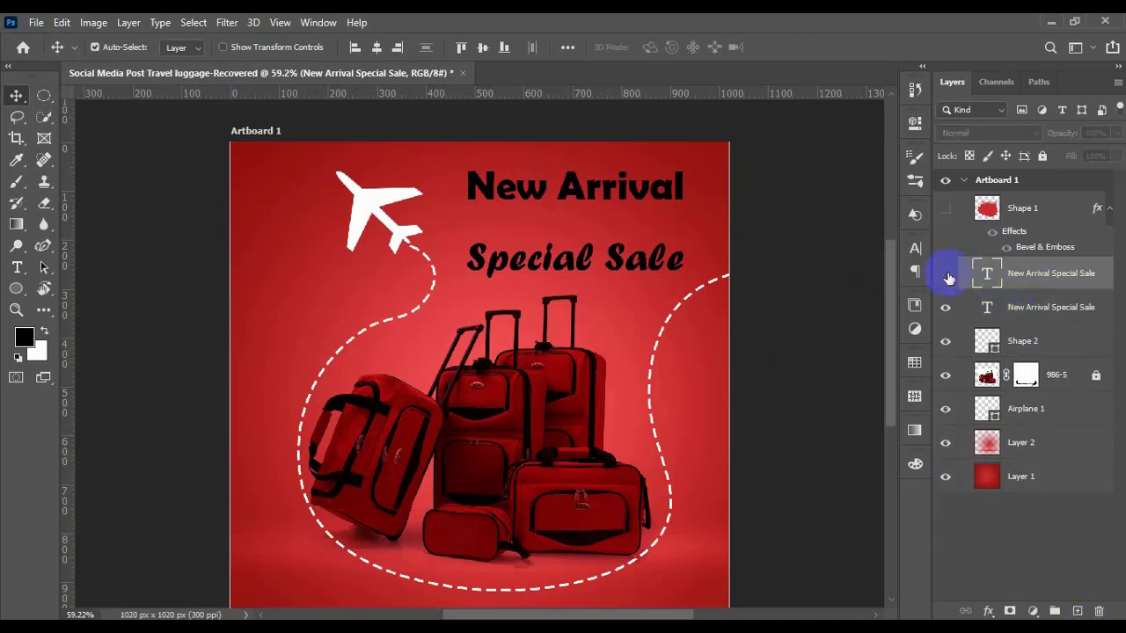
double_click(987, 274)
left_click_drag(686, 184, 698, 361)
key("BackSpace")
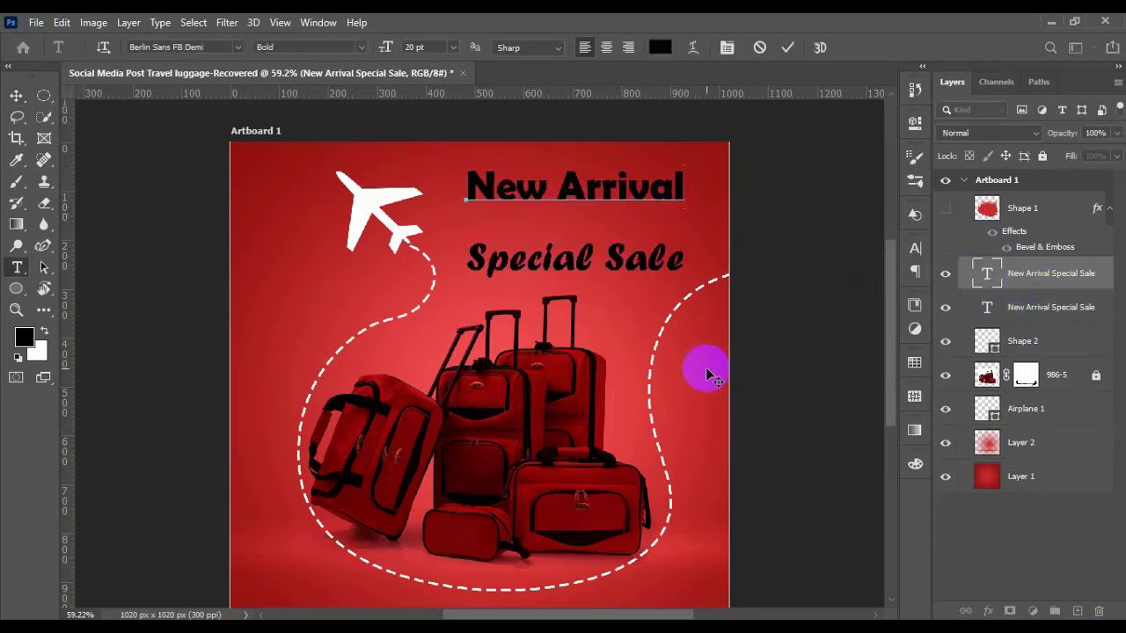
Delete "New Arrival" from the lower headline layer and shift the remaining "Special Sale" text slightly to the right
left_click(988, 309)
double_click(987, 309)
left_click_drag(467, 259, 396, 126)
key("BackSpace")
left_click_drag(490, 176, 506, 249)
left_click(946, 274)
Set the "New Arrival" text colour to the dark shade #180808
double_click(985, 275)
left_click(660, 47)
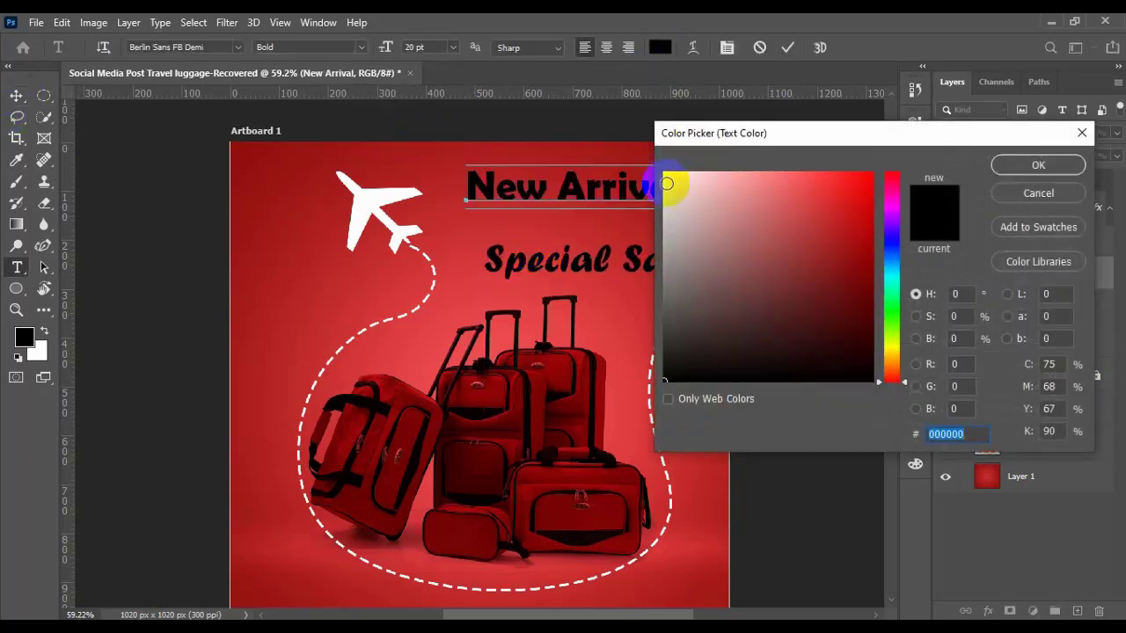
left_click_drag(566, 358, 534, 391)
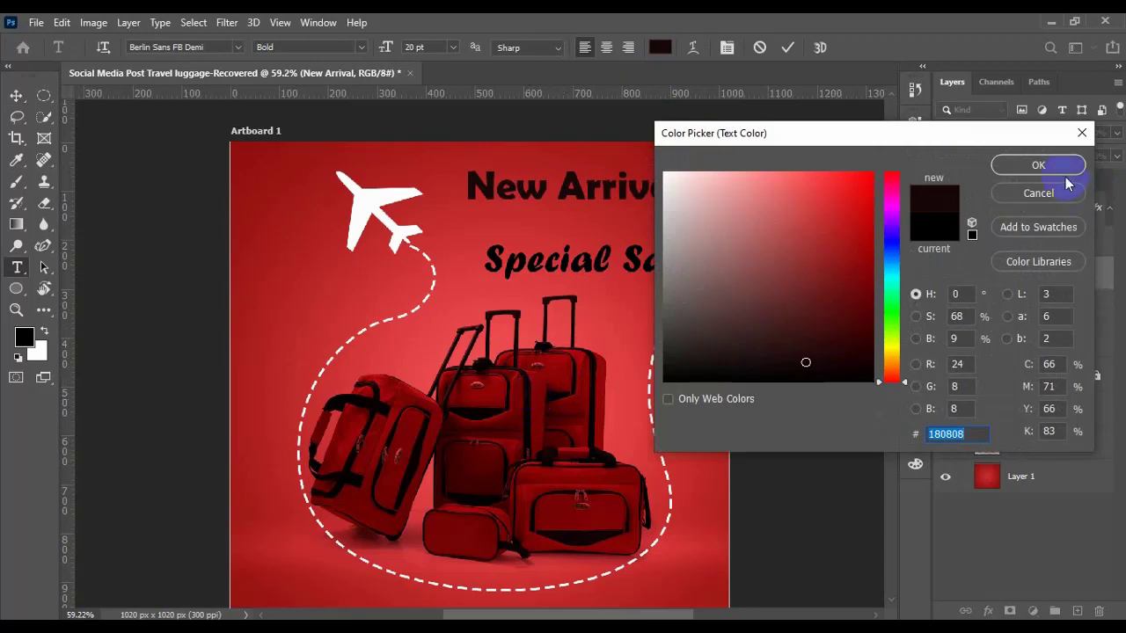
left_click(1038, 165)
Place "New Arrival" just above "Special Sale" and format it in white (#ffffff) at 25 pt
left_click(16, 95)
left_click_drag(593, 191, 566, 230)
double_click(987, 273)
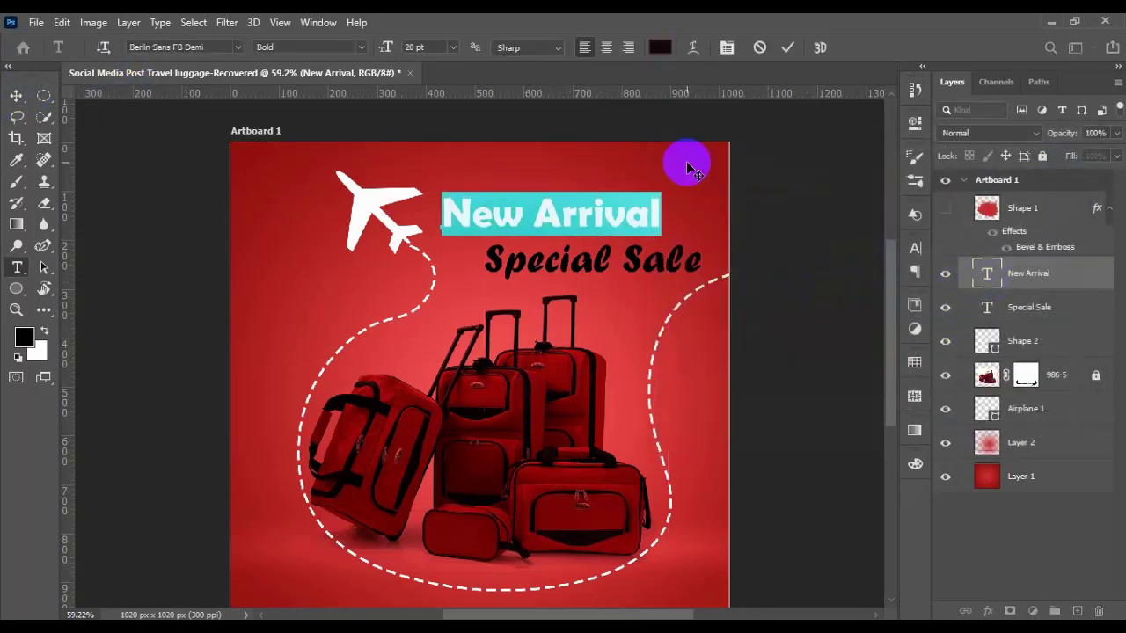
left_click(664, 48)
left_click(437, 322)
left_click_drag(691, 186, 630, 168)
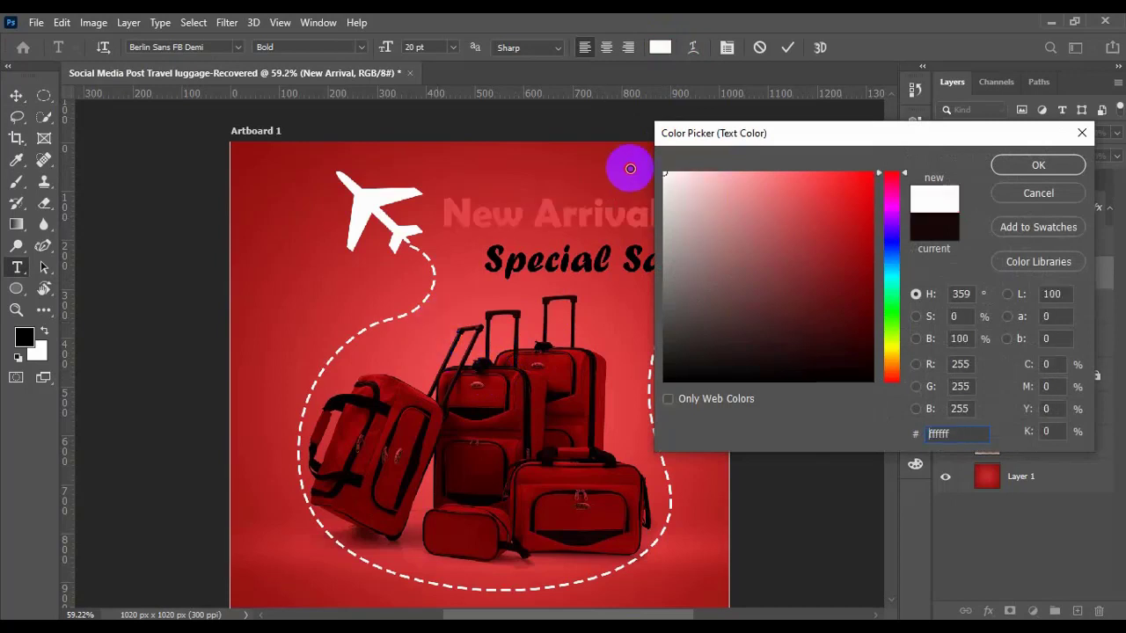
left_click(1047, 167)
type("25")
key("Return")
left_click(16, 95)
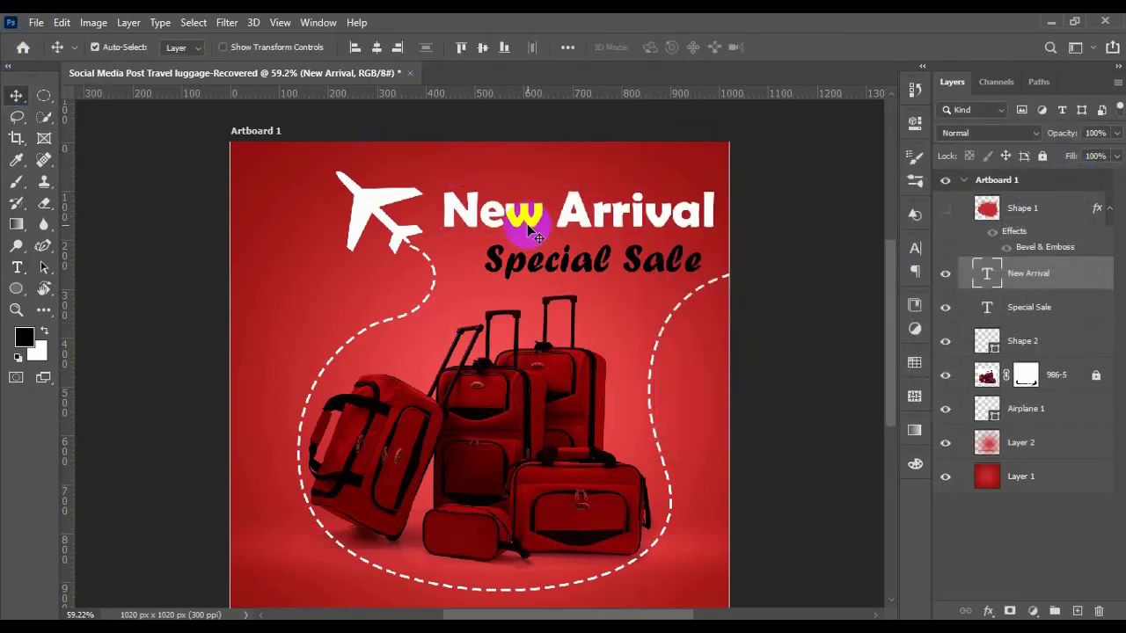
Break "Special Sale" onto two lines and move the text under the left end of "New Arrival"
double_click(998, 315)
left_click(611, 261)
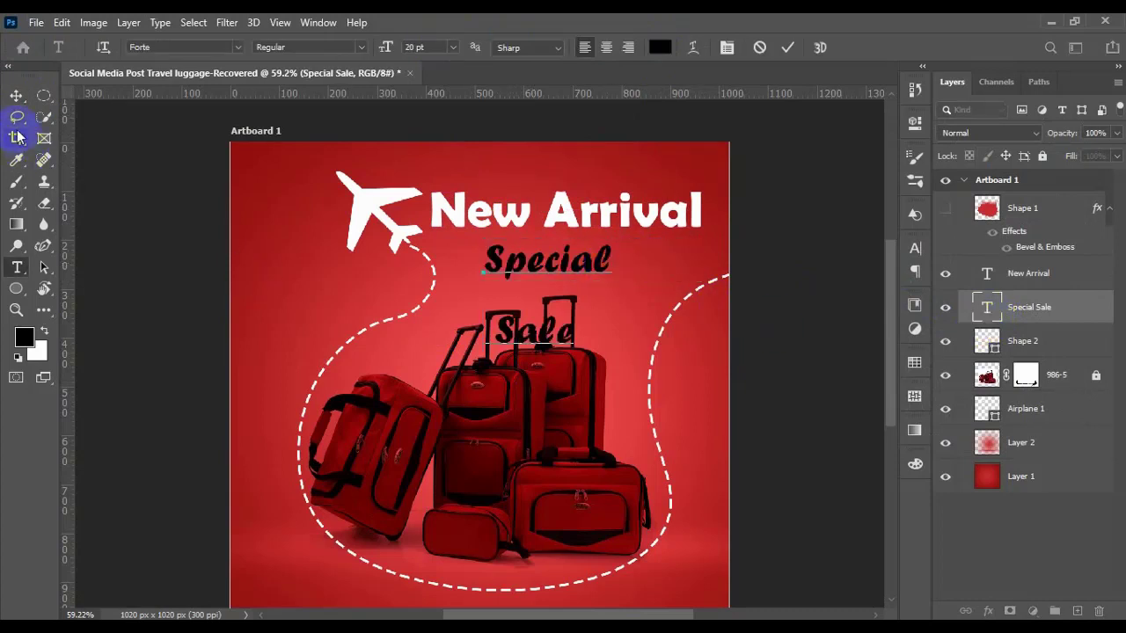
left_click(16, 95)
left_click_drag(573, 262, 540, 238)
Duplicate the "Special Sale" text layer and delete "Sale" from the upper copy
left_click_drag(1065, 304, 1077, 610)
double_click(982, 315)
left_click_drag(564, 247, 541, 326)
key("BackSpace")
key("ctrl+Return")
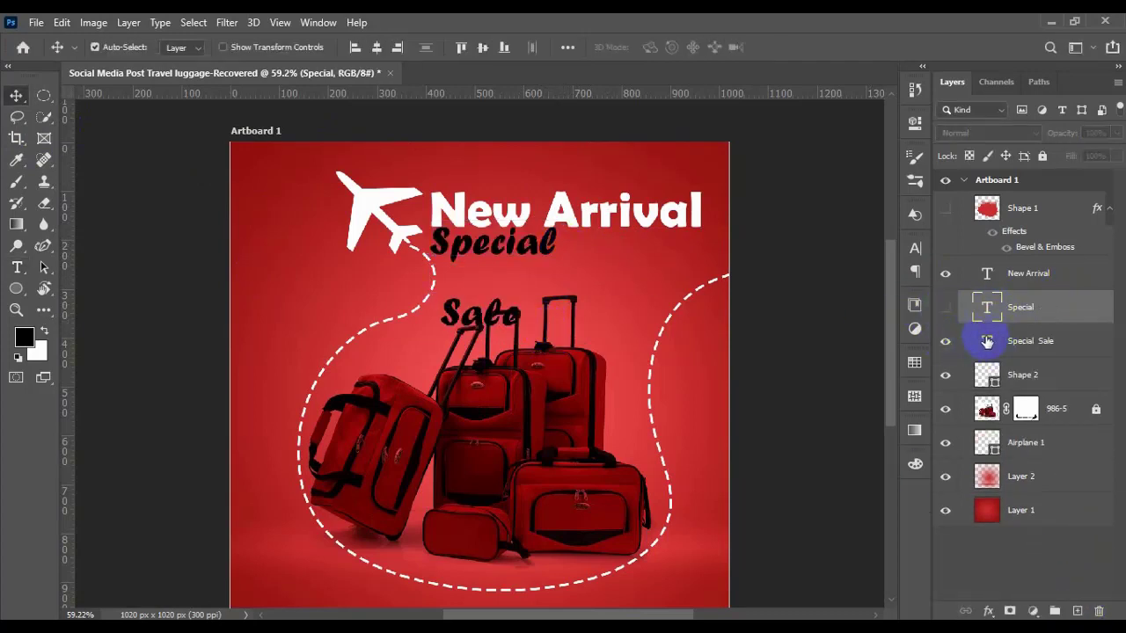
Delete "Special" from the lower copy, move "Sale" to the lower right of "Special", and show both words
double_click(978, 343)
left_click_drag(436, 313, 410, 246)
key("BackSpace")
left_click(17, 95)
left_click_drag(497, 244, 647, 271)
left_click(946, 307)
left_click_drag(529, 249, 537, 248)
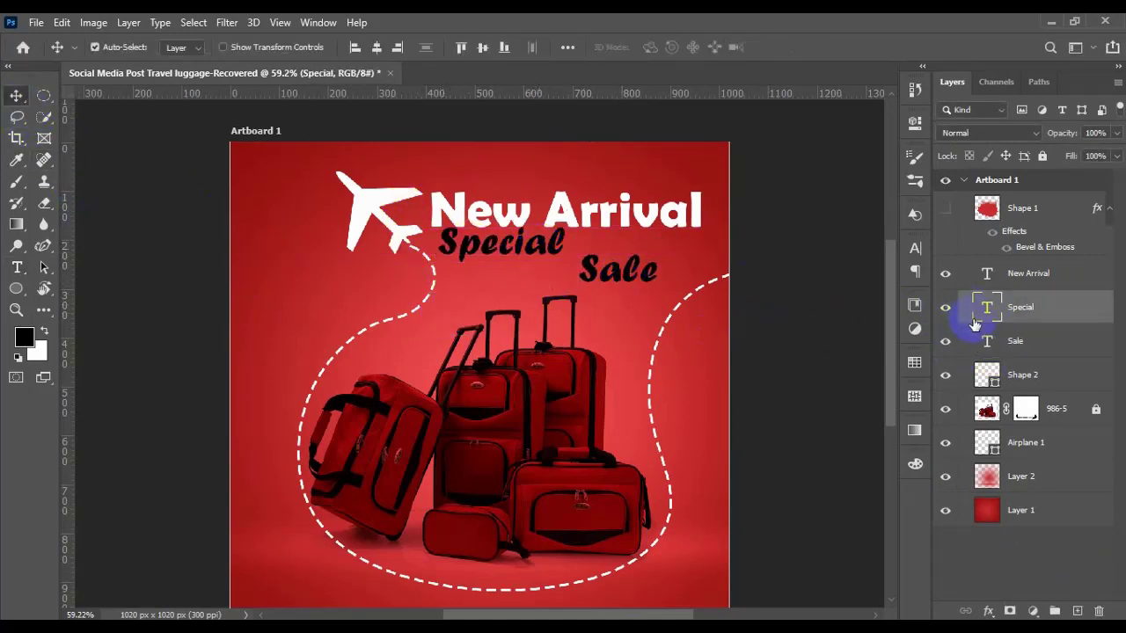
Set the tracking of "Special" to 120 and stack it under "New Arrival" with "Sale" right-aligned beneath it
double_click(986, 310)
key("ctrl+t")
left_click_drag(830, 314, 834, 314)
left_click(17, 95)
left_click_drag(502, 244, 494, 255)
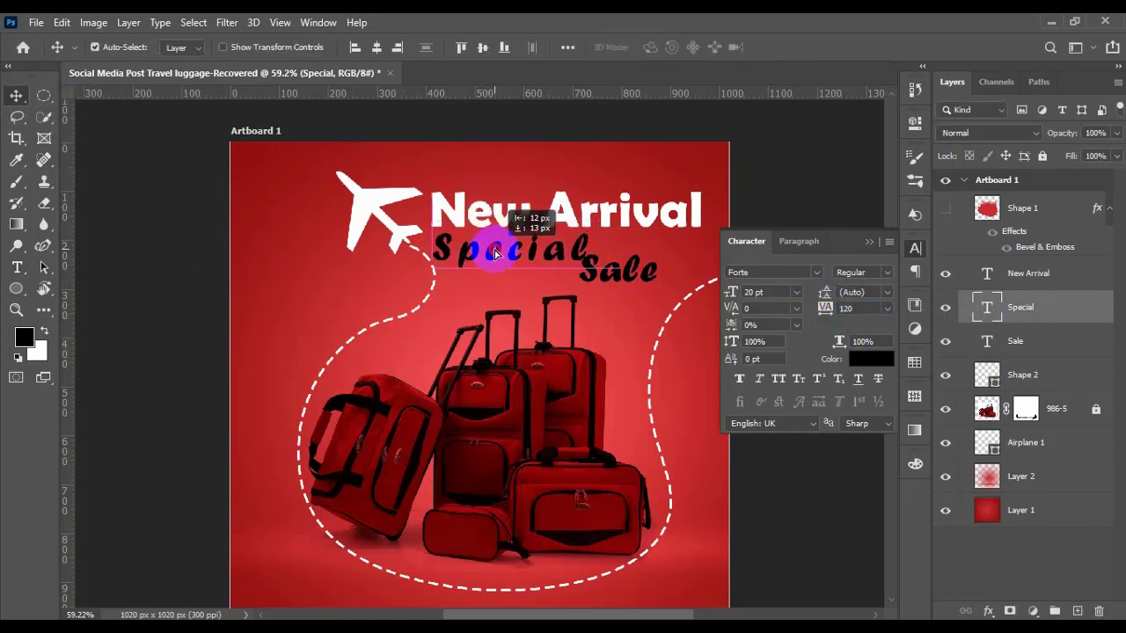
left_click(871, 242)
left_click_drag(636, 280, 568, 292)
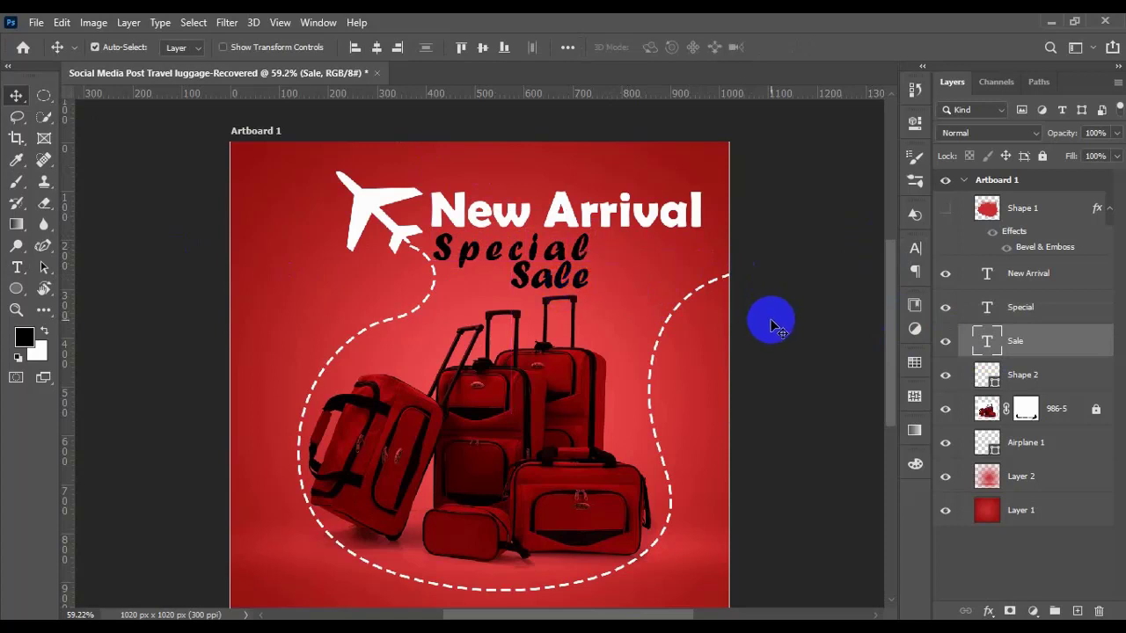
Shrink the airplane, rotate it to point to the upper right, and place it at the upper left of "New Arrival"
scroll(290, 321, "down", 3)
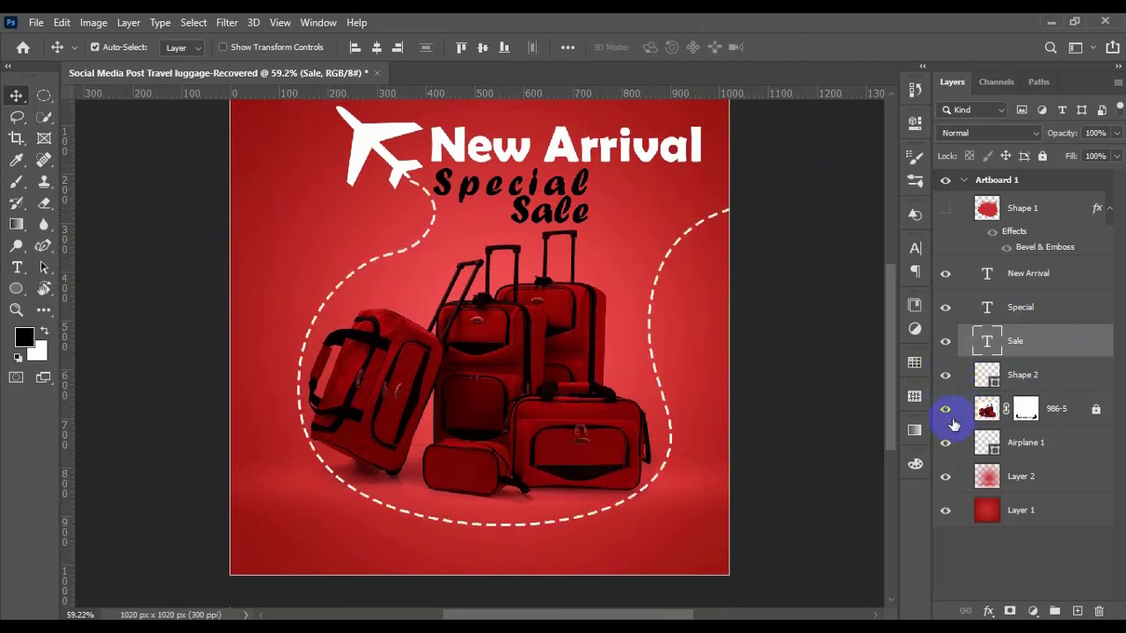
left_click(1027, 444)
key("ctrl+t")
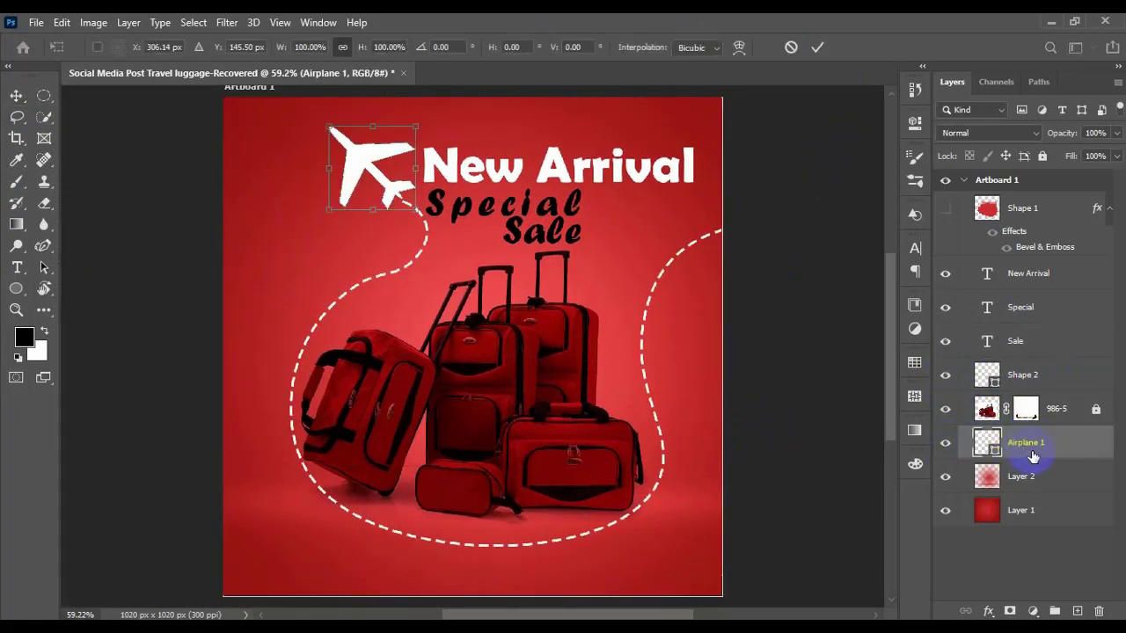
left_click_drag(417, 128, 323, 158)
left_click_drag(343, 115, 329, 181)
left_click_drag(298, 145, 428, 120)
left_click_drag(391, 167, 397, 159)
Reshape the dashed flight path so it starts at the airplane's tail and curves down past the headline toward the suitcases
left_click(1021, 378)
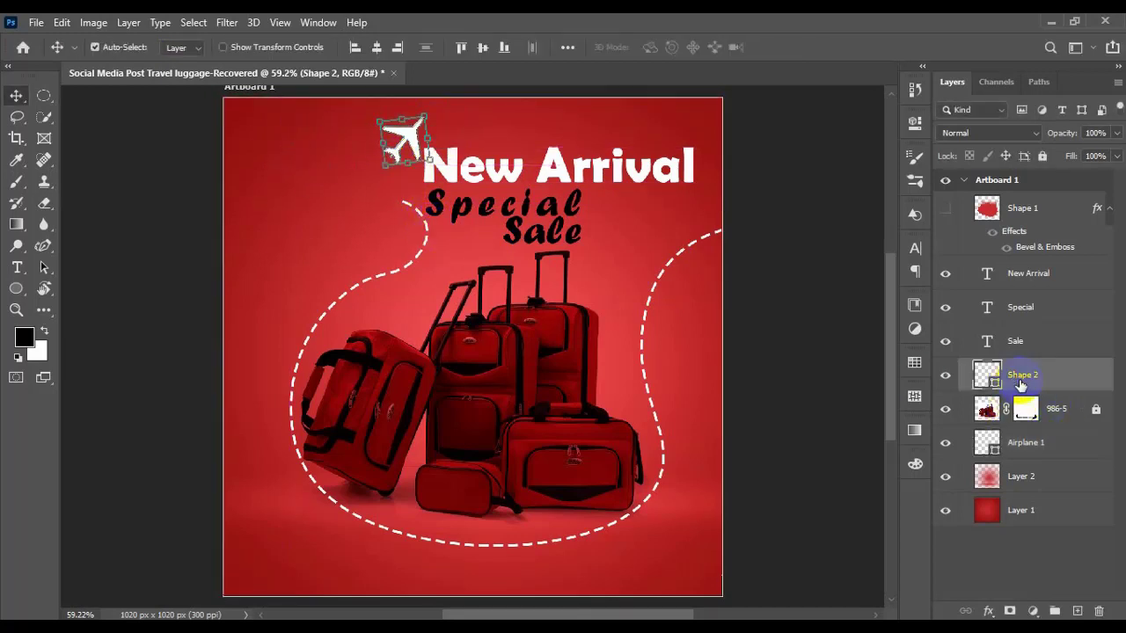
left_click(43, 245)
left_click(404, 204)
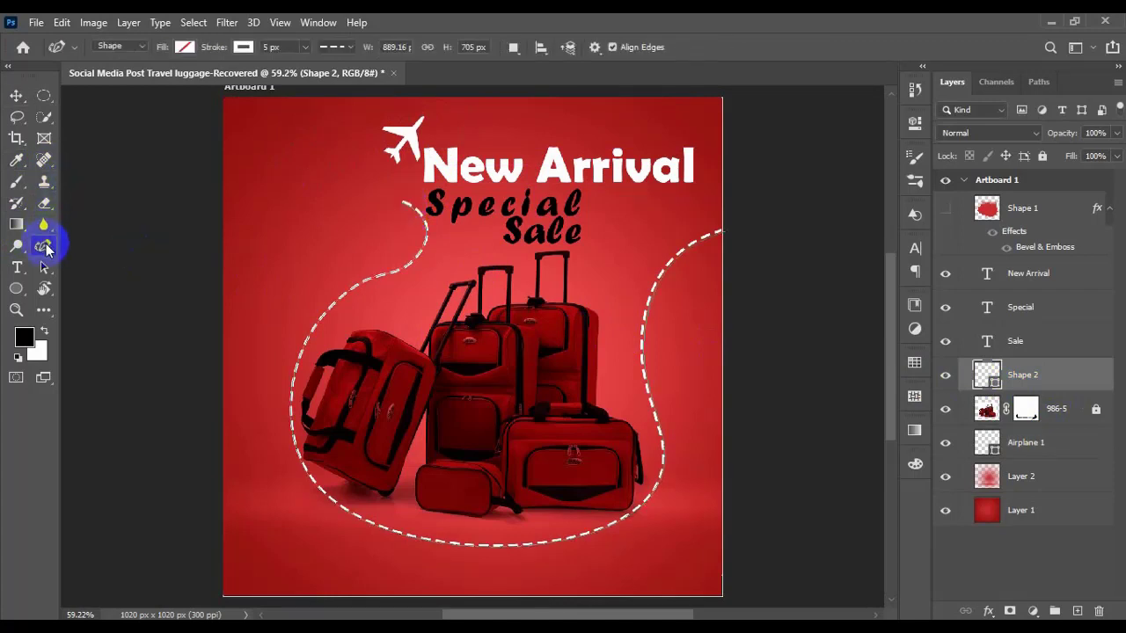
left_click_drag(393, 156, 425, 252)
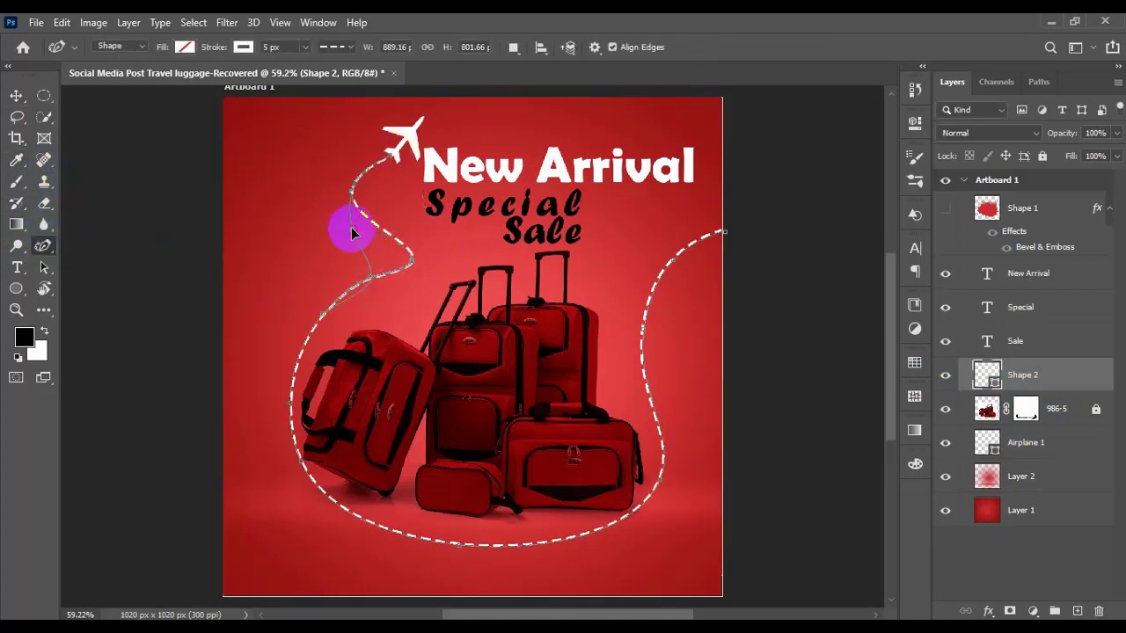
left_click_drag(376, 299, 358, 337)
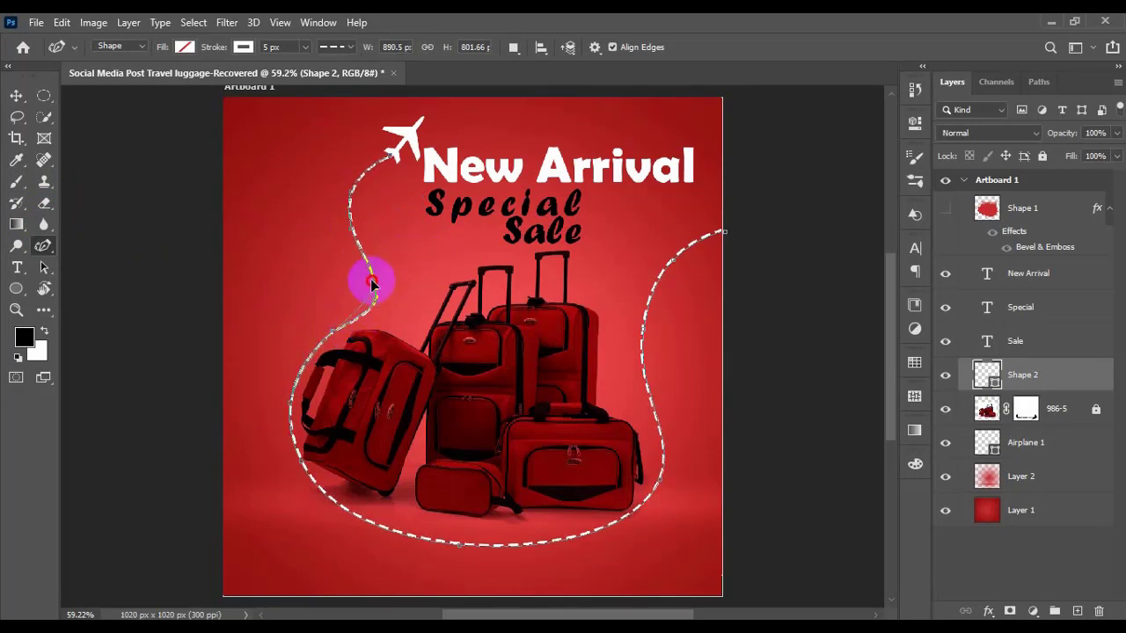
key("v")
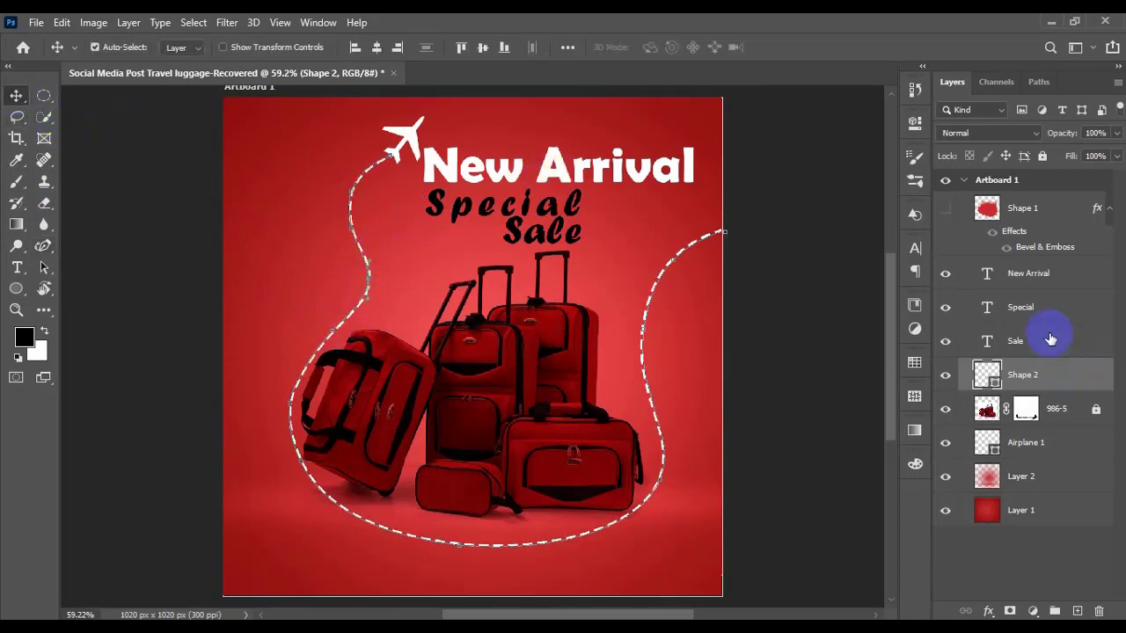
Shift "New Arrival" slightly to the left and down, and left-align "Special" and "Sale" stacked beneath it
left_click(1022, 289)
mouse_move(466, 158)
left_mouse_down()
mouse_move(458, 176)
mouse_move(435, 178)
mouse_move(466, 183)
mouse_move(419, 174)
mouse_move(467, 180)
left_mouse_up()
left_click_drag(548, 212, 458, 253)
left_click(1015, 344)
left_click(563, 233)
Draw a thought bubble from the Talk Bubbles custom shapes below "Sale", about 171 by 163 px
scroll(458, 254, "down", 1)
left_click(18, 288)
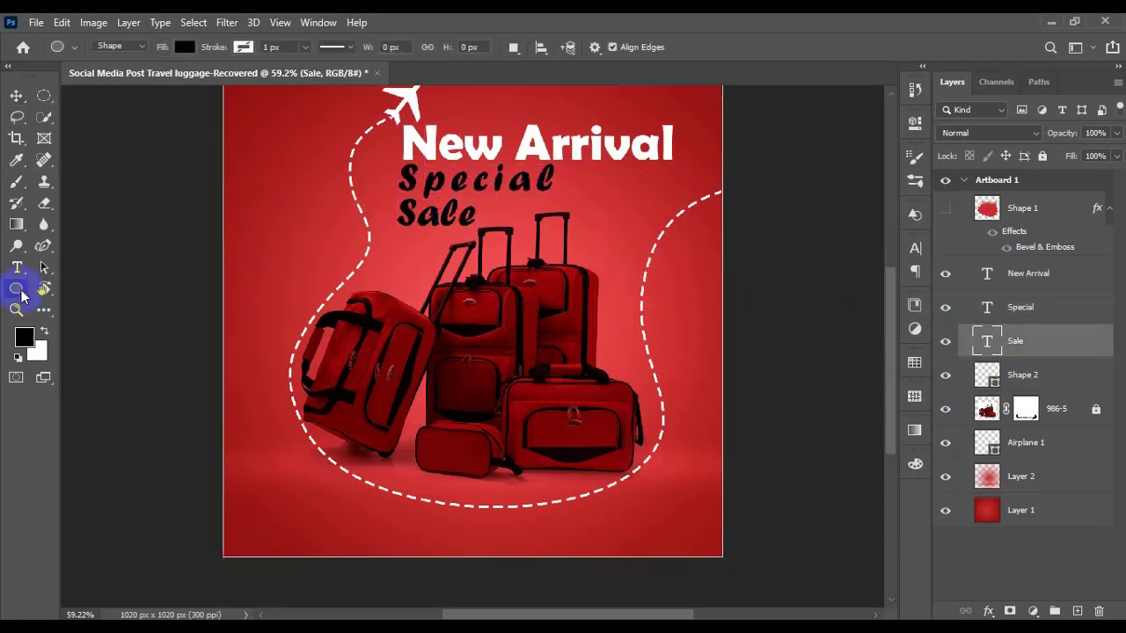
right_click(23, 295)
left_click(98, 371)
left_click(667, 48)
left_click(659, 256)
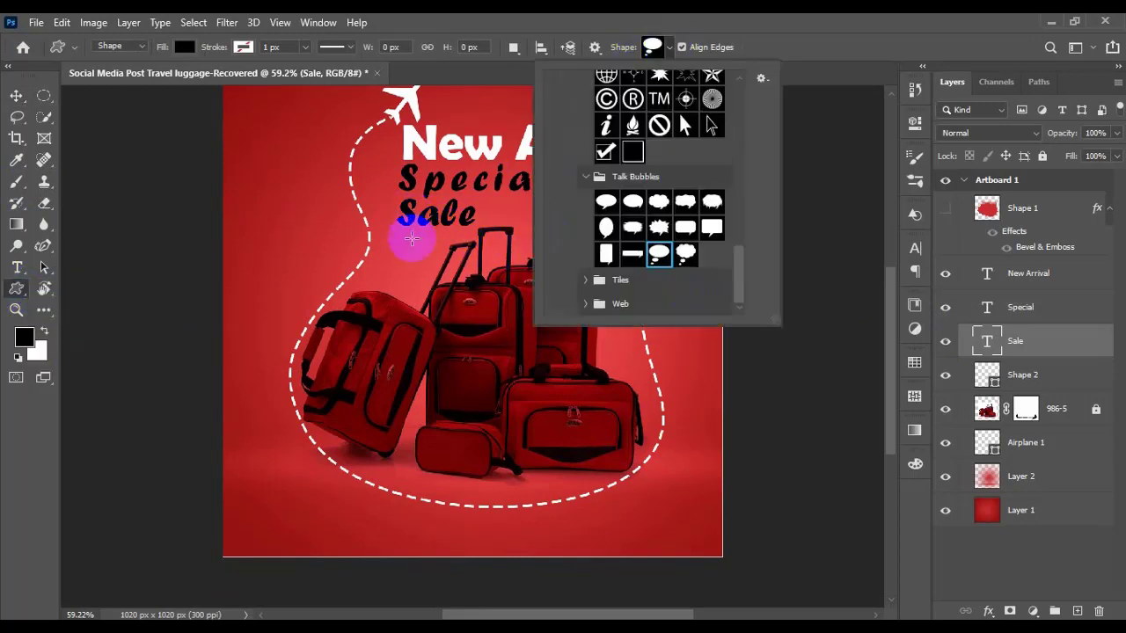
left_click_drag(411, 239, 495, 355)
Remove the thought bubble's fill and give it a white stroke about 4.68 px wide
left_click(187, 50)
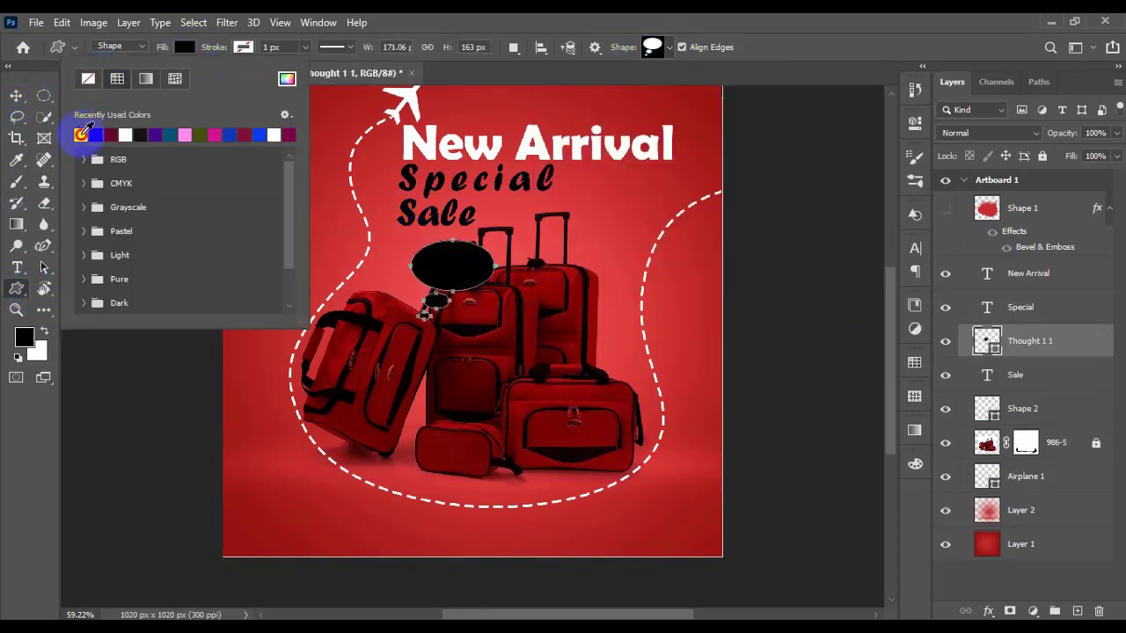
left_click(80, 135)
left_click(188, 48)
left_click(188, 48)
left_click(89, 79)
left_click(242, 49)
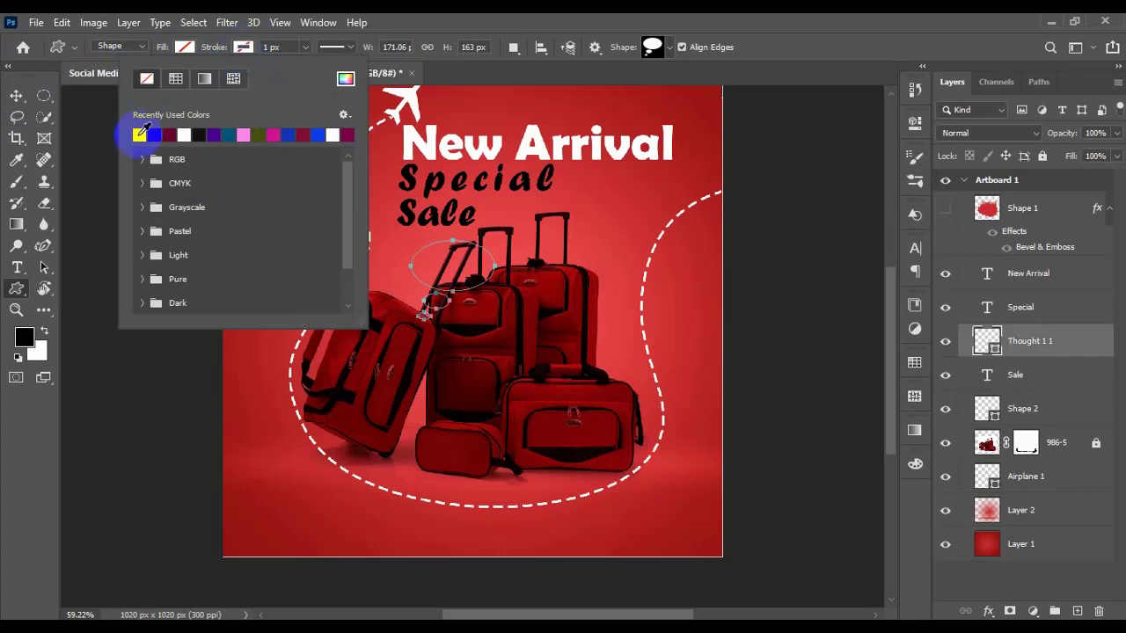
left_click(305, 48)
left_click_drag(306, 68, 305, 70)
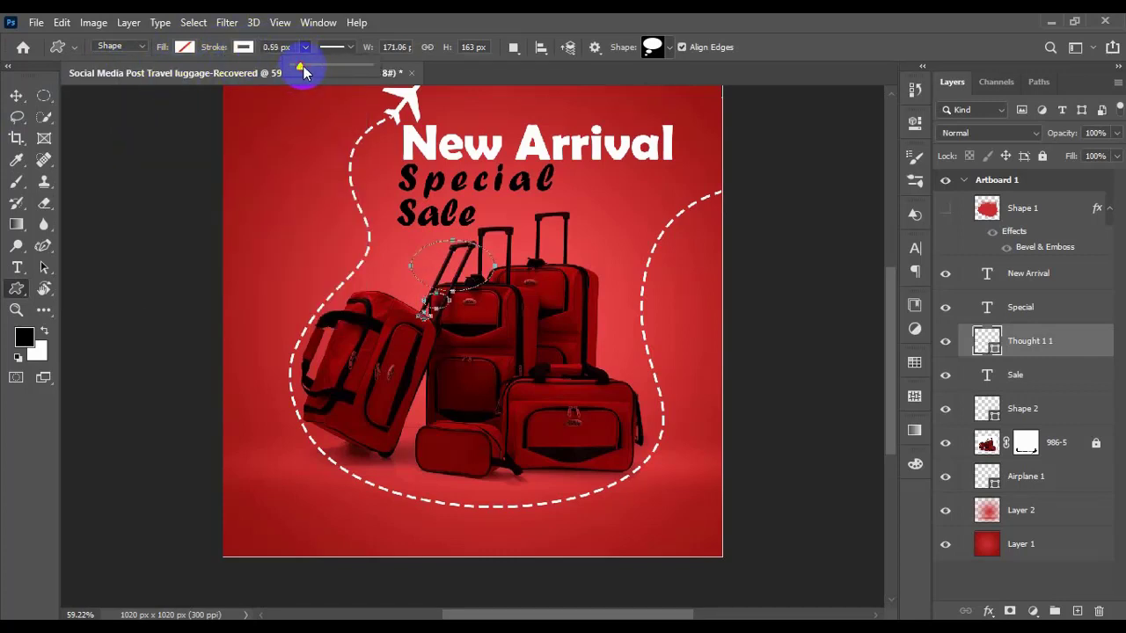
left_click(17, 94)
left_click_drag(581, 258, 635, 246)
key("ctrl+z")
Lock the Layer 2, Airplane 1, Shape 2 and Layer 1 layers
left_click(1043, 157)
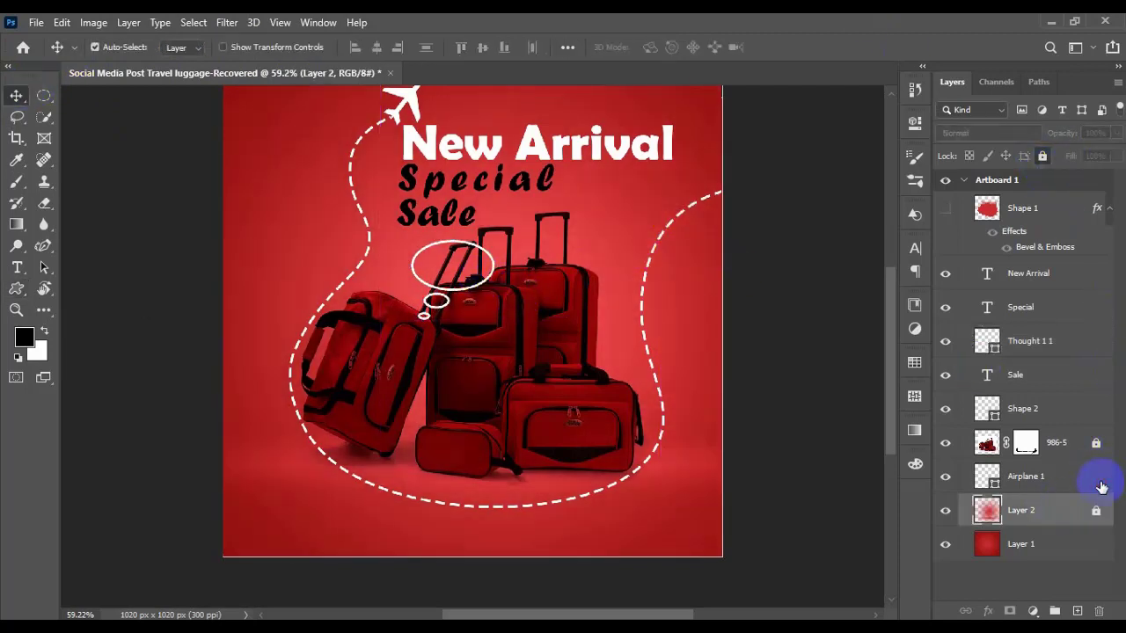
left_click(1101, 485)
left_click(943, 480)
left_click(1042, 156)
left_click(1037, 402)
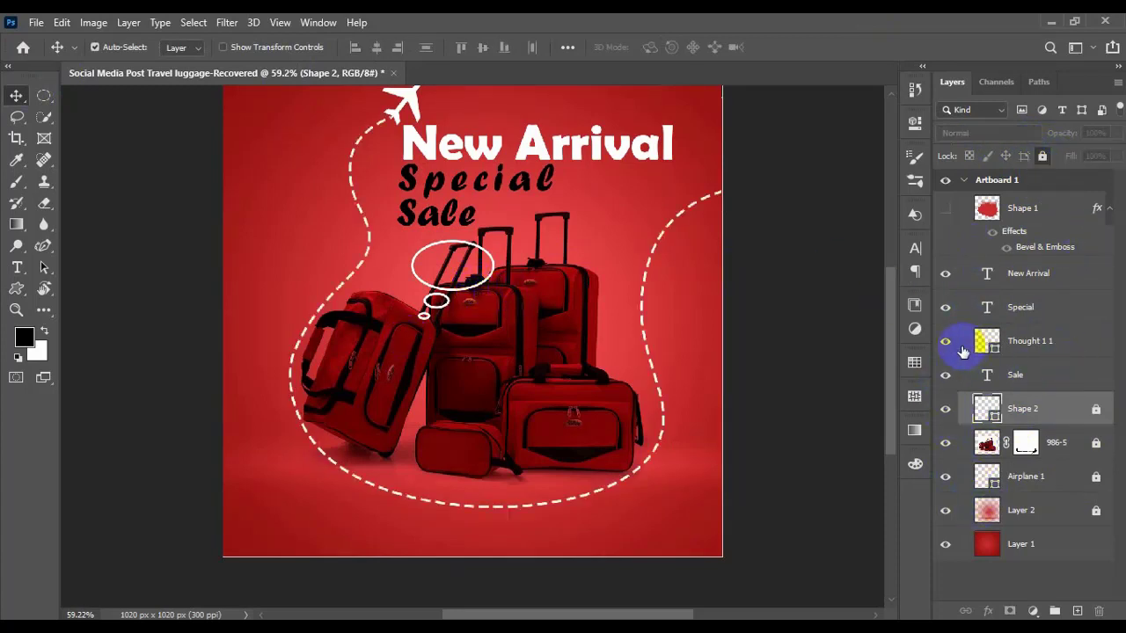
left_click(1038, 340)
left_click(475, 284)
left_click(1044, 156)
Show the rulers and move the thought bubble to the right of "Sale", below the end of "New Arrival"
left_click(1056, 341)
key("ctrl+r")
key("ctrl+t")
left_click_drag(484, 331, 657, 269)
key("Return")
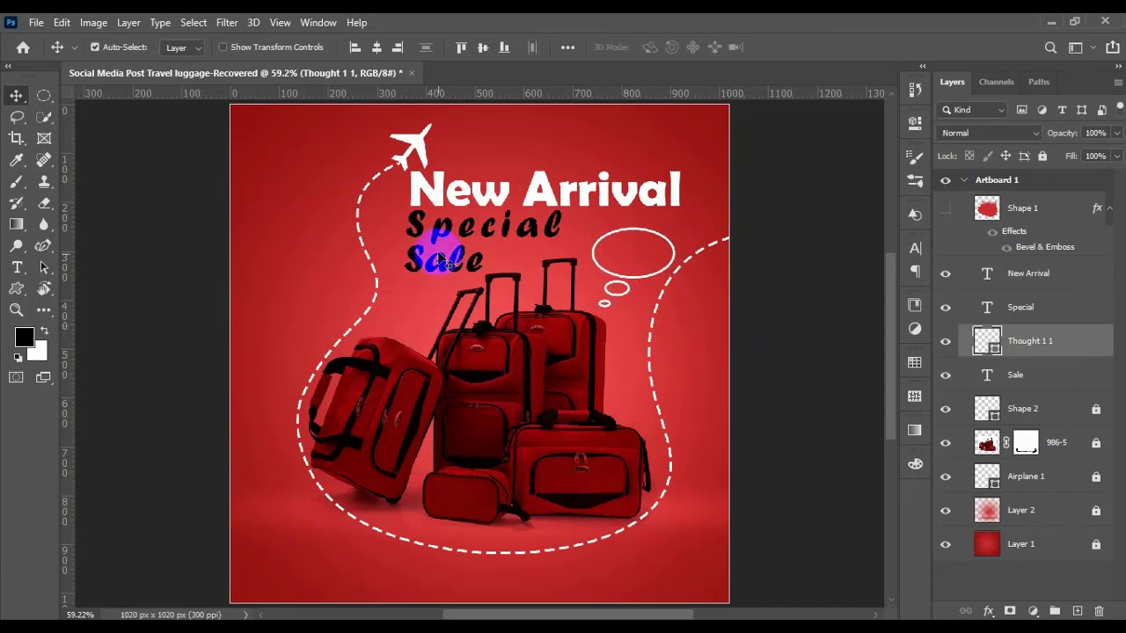
Duplicate the "Sale" text, change the copy to "50%", and place it on the thought bubble
left_click_drag(432, 261, 276, 295)
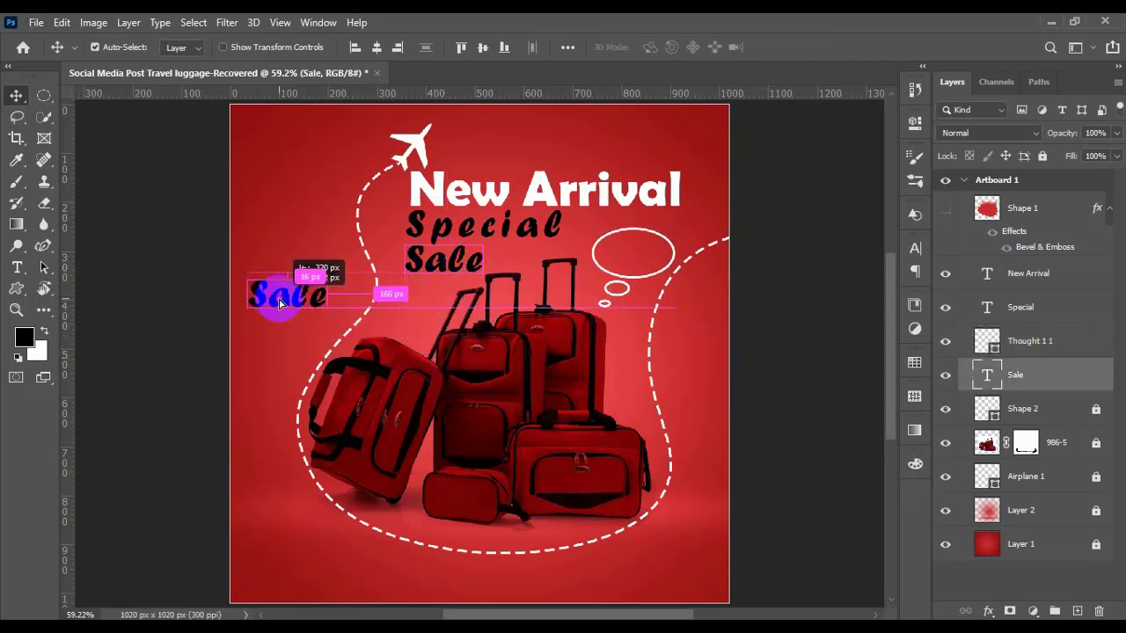
double_click(284, 294)
type("50")
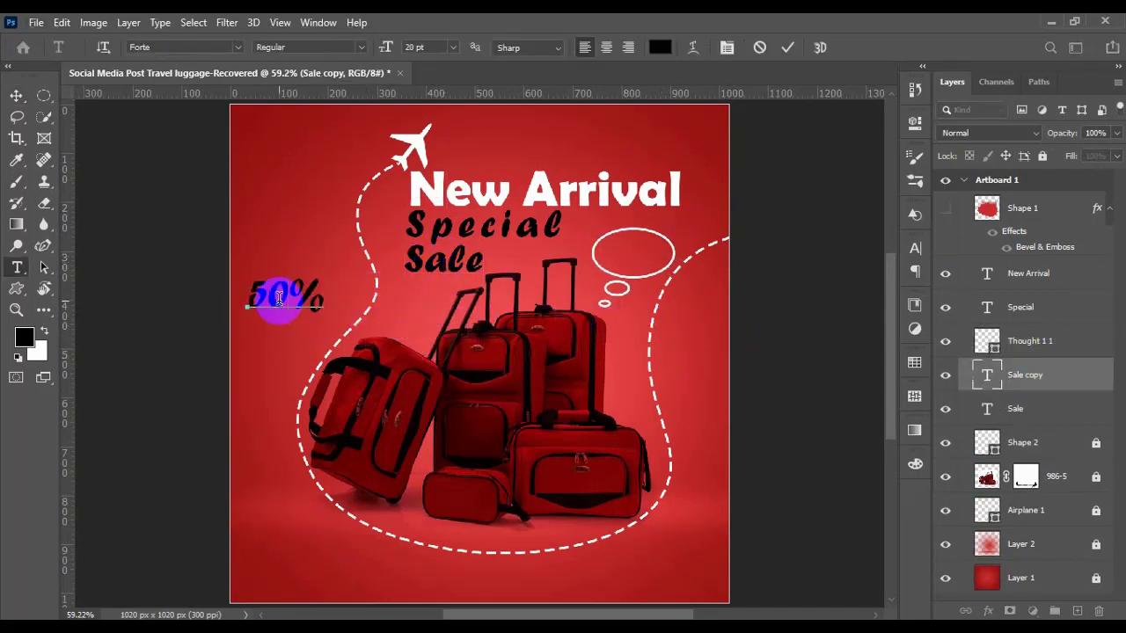
key("ctrl+Return")
key("v")
left_click_drag(284, 299, 629, 258)
Reduce the "50%" text to 13 pt so it fits inside the thought bubble
left_click(590, 219)
double_click(987, 375)
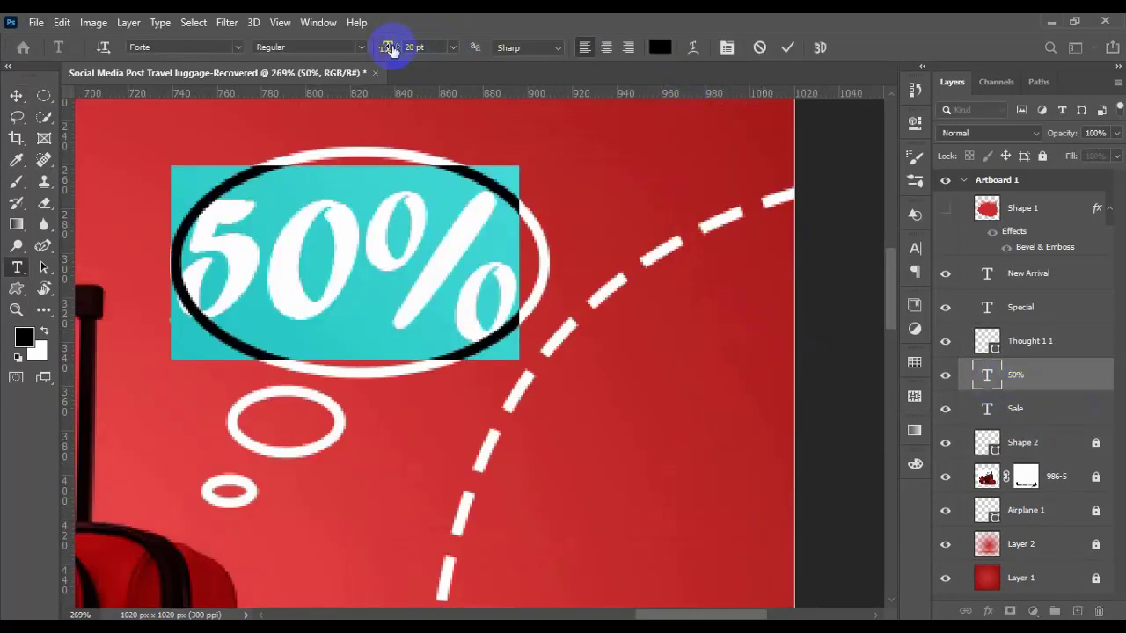
left_click_drag(396, 54, 384, 43)
left_click(16, 95)
Duplicate "50%" as a smaller "OFF" text and place it beneath the right part of "50%" inside the bubble
left_click_drag(291, 273, 330, 320)
double_click(330, 321)
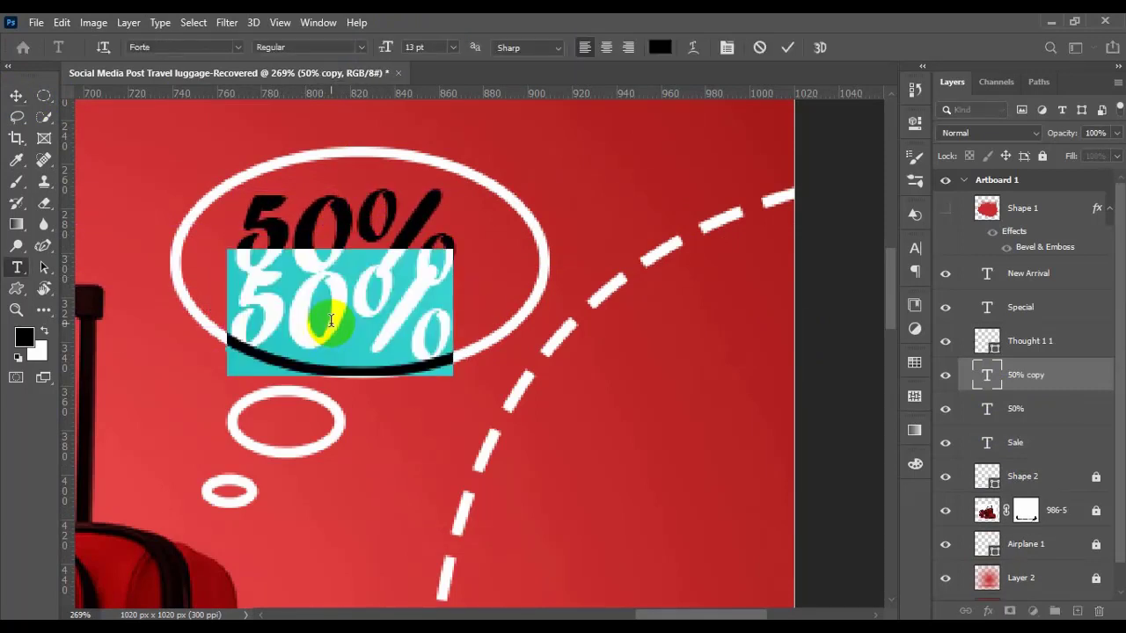
type("OFF")
double_click(332, 322)
left_click_drag(395, 46, 384, 46)
left_click(17, 96)
left_click_drag(335, 331, 413, 331)
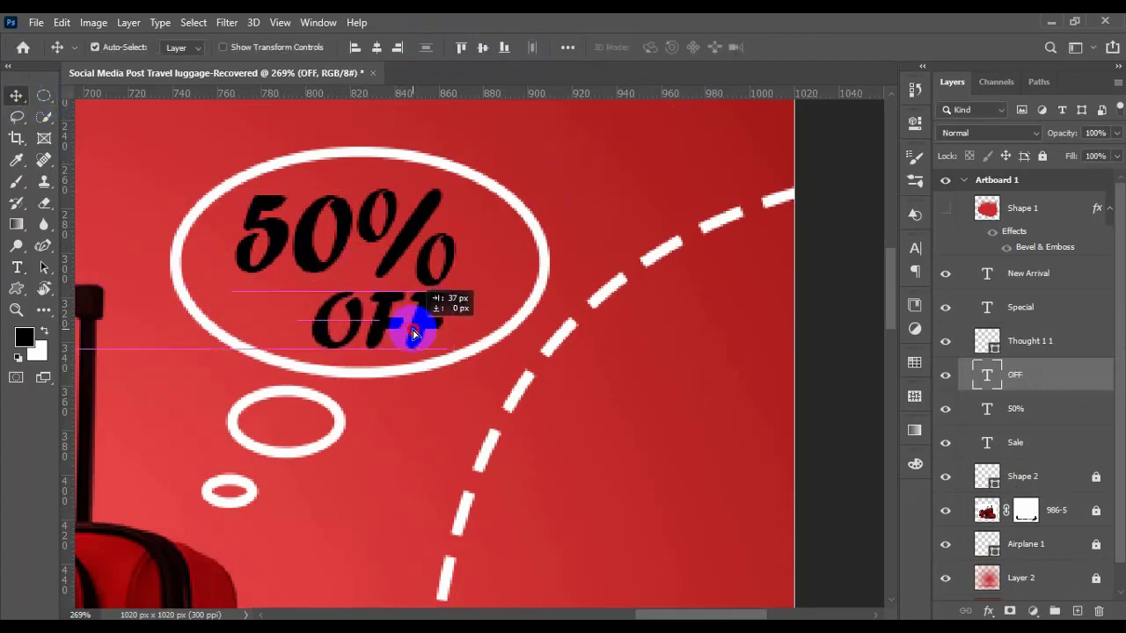
Change the colour of the "OFF" and "50%" texts to white
double_click(980, 374)
left_click(660, 46)
left_click_drag(674, 214, 666, 169)
left_click(1054, 166)
double_click(1003, 405)
left_click(660, 47)
left_click(1040, 165)
left_click(1047, 472)
key("v")
Move the Thought 1 1 layer below the "Sale" layer and fill the thought bubble with dark maroon
left_click_drag(988, 341, 1032, 450)
left_click(16, 288)
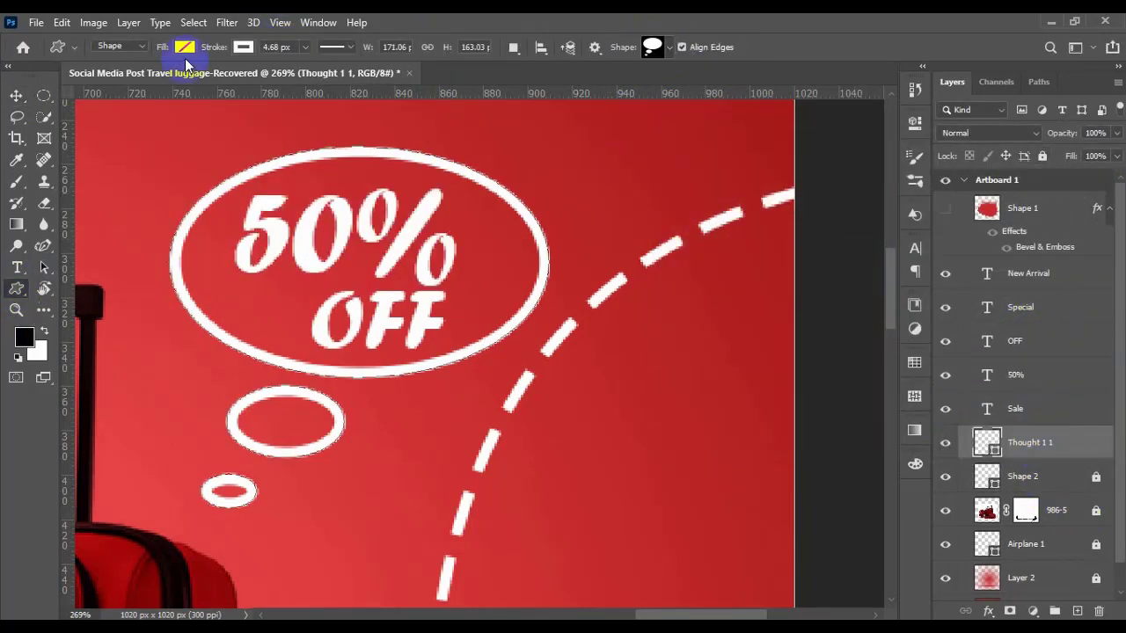
left_click(185, 47)
left_click(130, 132)
left_click(16, 95)
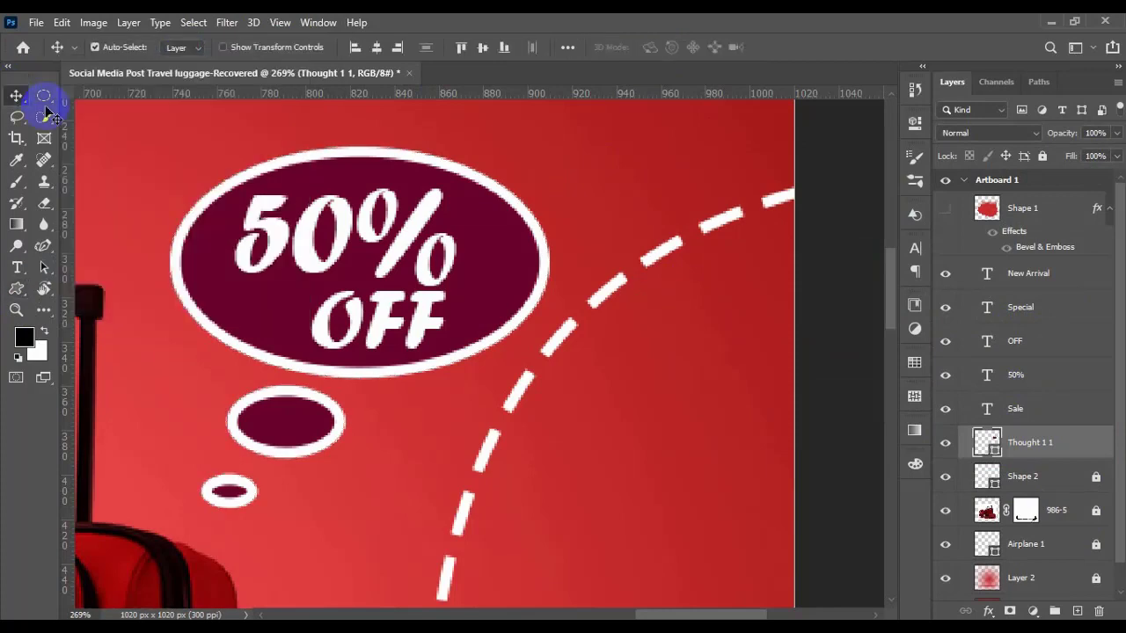
Turn a copy of the "50%" text into "Logo" in Berlin Sans FB Demi and place it in the artboard's upper-left corner
key("ctrl+0")
scroll(753, 416, "down", 4)
scroll(753, 413, "up", 2)
scroll(751, 405, "down", 3)
scroll(318, 310, "up", 2)
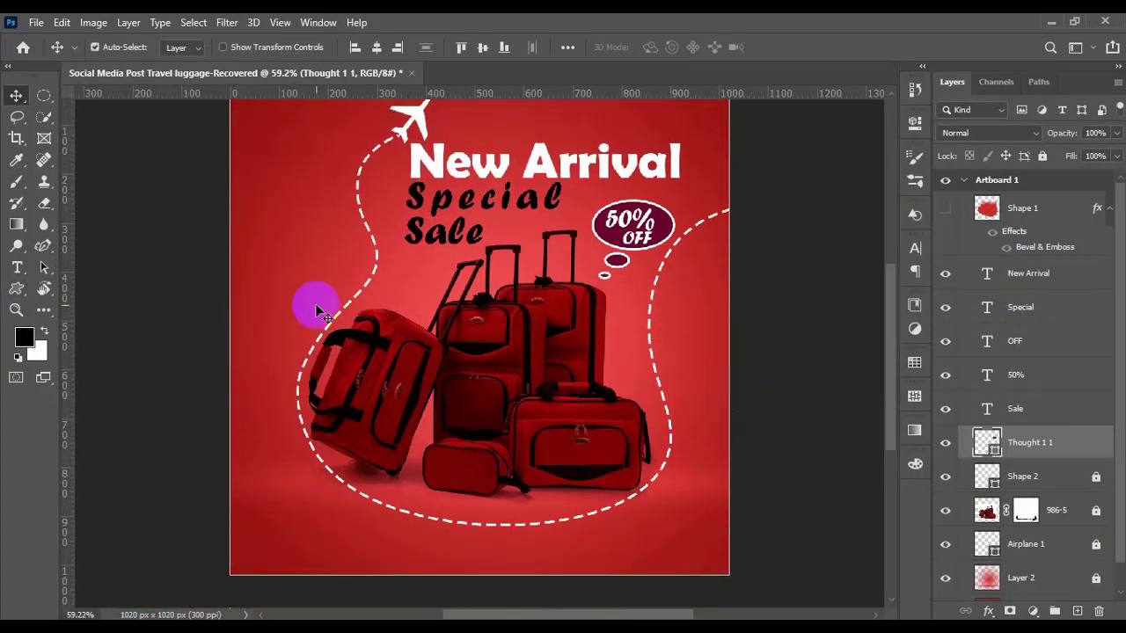
left_click(1005, 406)
left_click(985, 371)
left_click_drag(632, 223, 274, 179)
double_click(274, 180)
type("Logo")
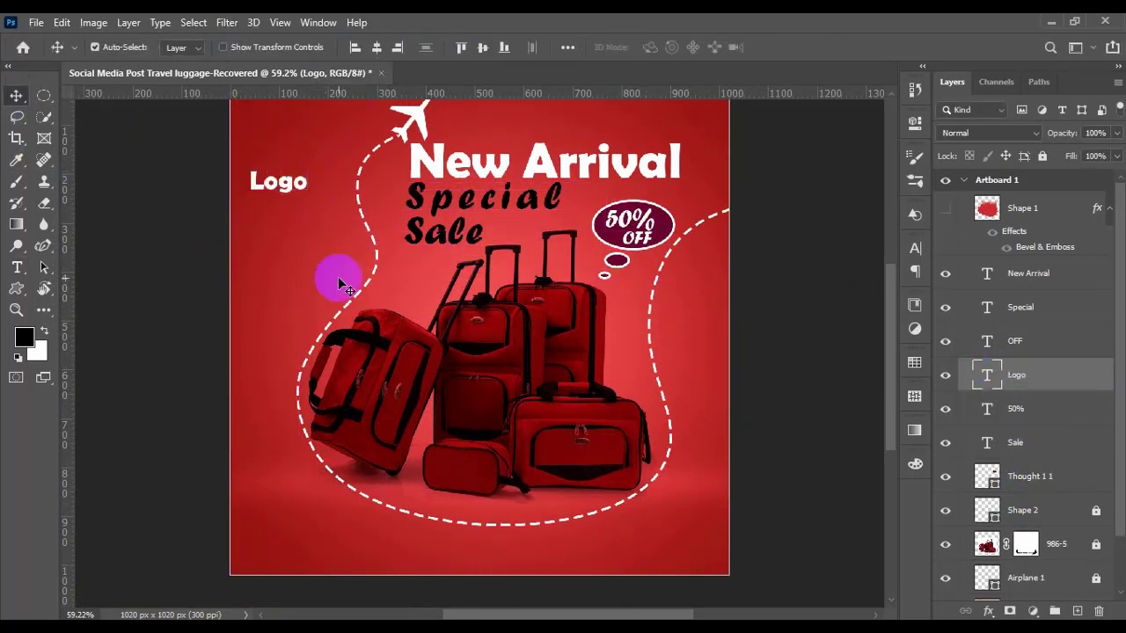
scroll(317, 200, "up", 3)
left_click_drag(289, 254, 307, 185)
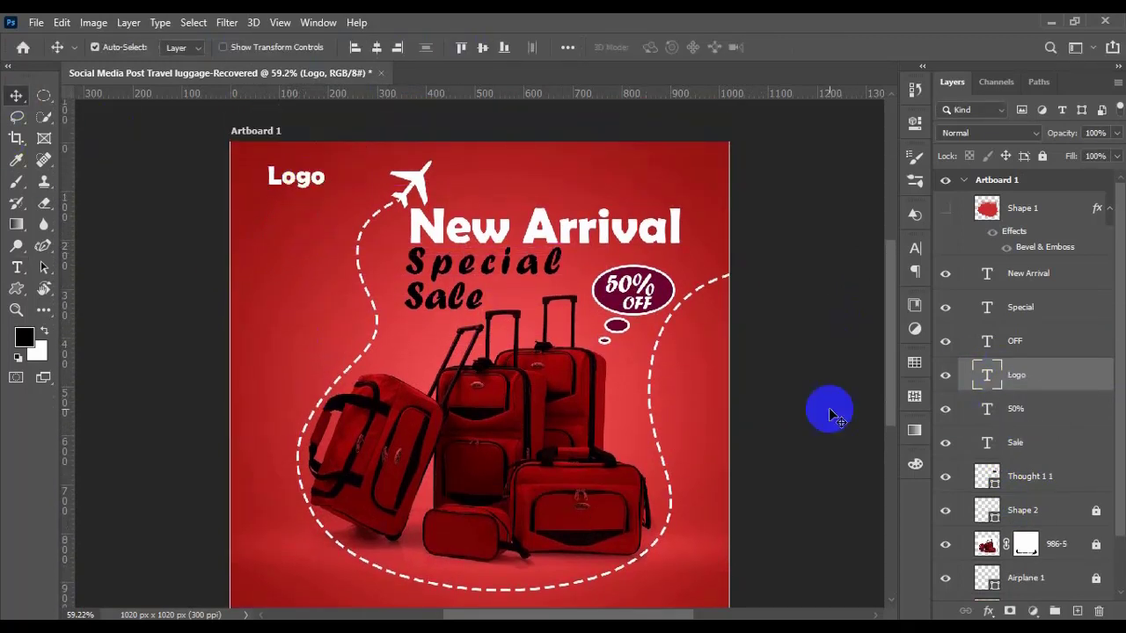
right_click(14, 292)
left_click(78, 352)
left_click_drag(253, 153, 363, 329)
mouse_move(336, 146)
left_mouse_down()
mouse_move(347, 192)
mouse_move(337, 209)
left_mouse_up()
key("ctrl+z")
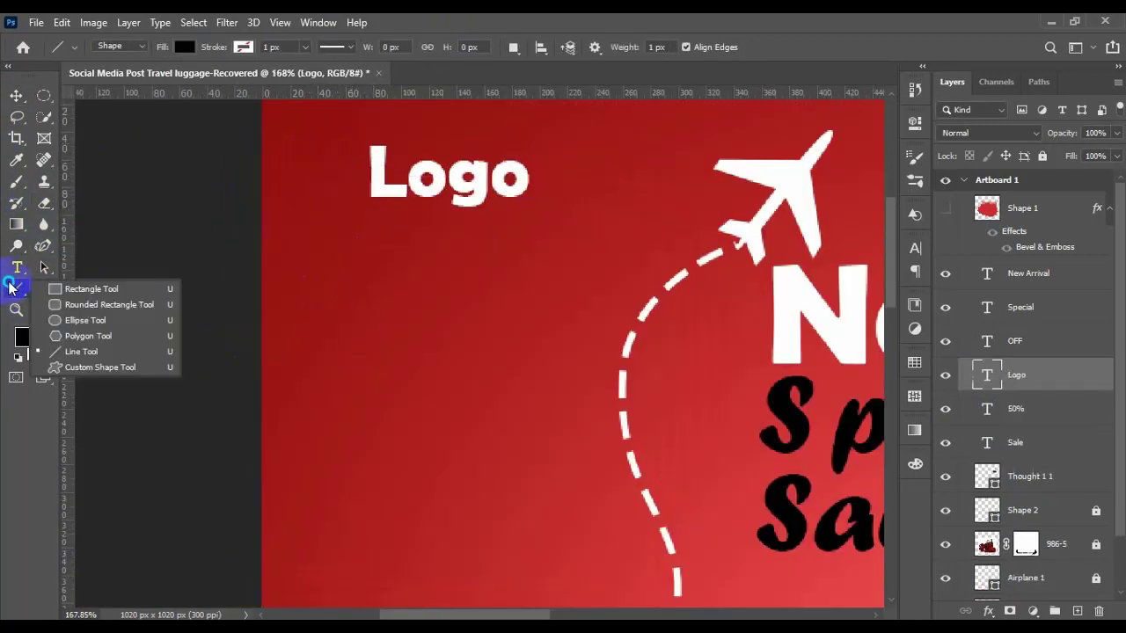
Draw an upright 11 by 47 px black rectangle left of "Logo" and round its corners to 5.5 px
right_click(9, 285)
left_click(59, 273)
left_click_drag(310, 150, 323, 206)
left_click(692, 265)
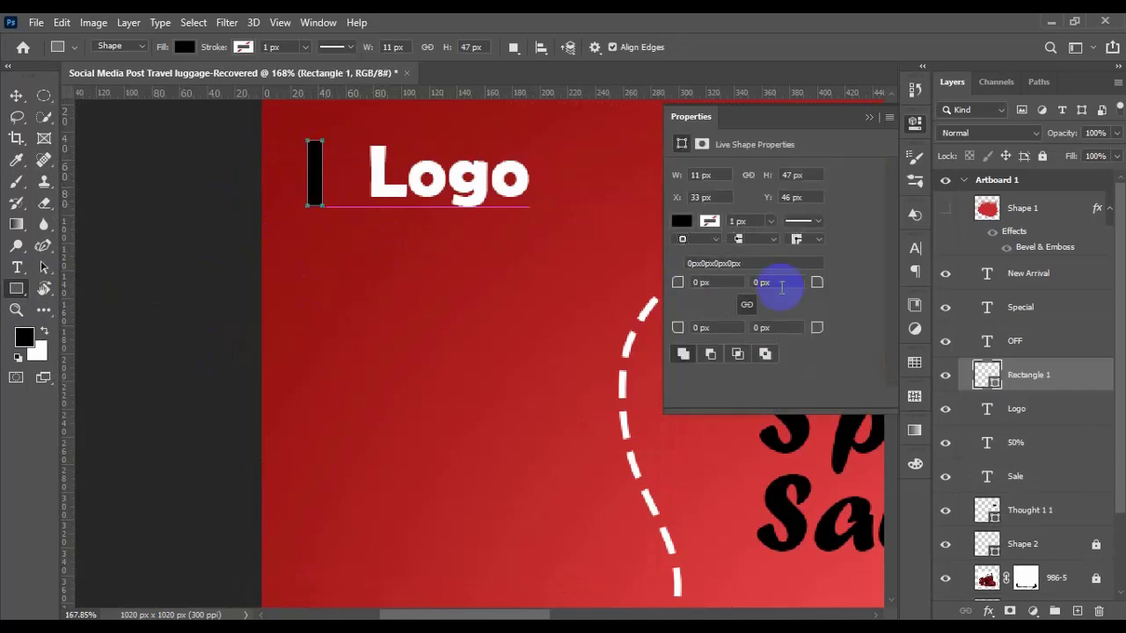
left_click_drag(679, 287, 687, 287)
Duplicate the rounded bar, rotate the copy 90°, and scale it to about 57% as an arm extending left from the original
left_click(17, 97)
mouse_move(309, 167)
left_mouse_down()
mouse_move(337, 176)
mouse_move(316, 180)
left_mouse_up()
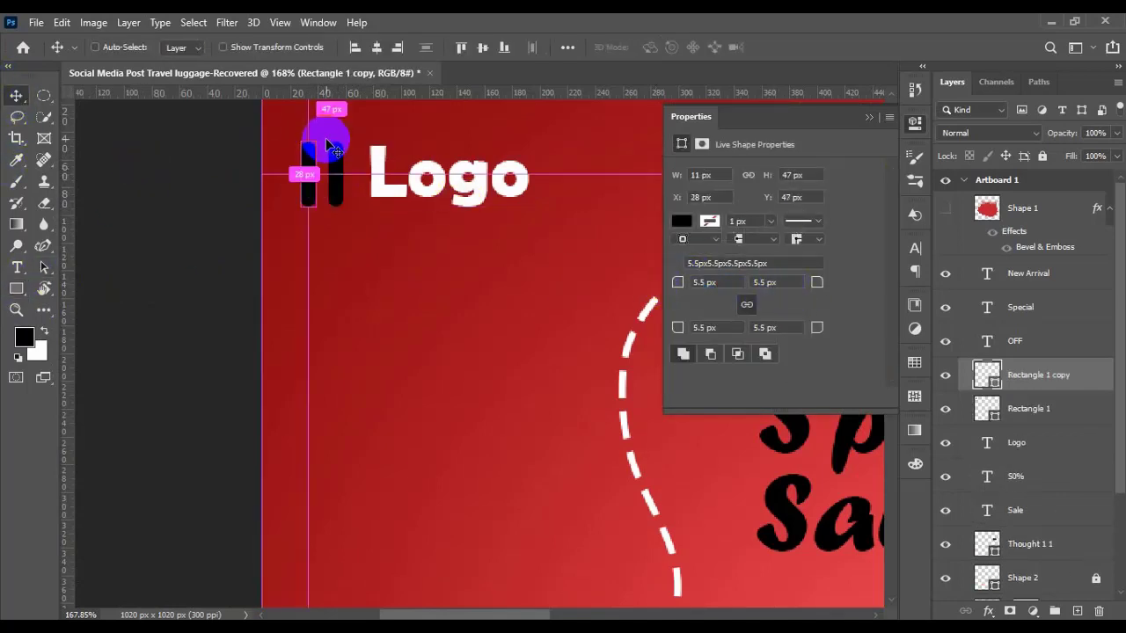
key("ctrl+t")
left_click_drag(319, 141, 349, 168)
key("ctrl+z")
left_click_drag(322, 126, 368, 188)
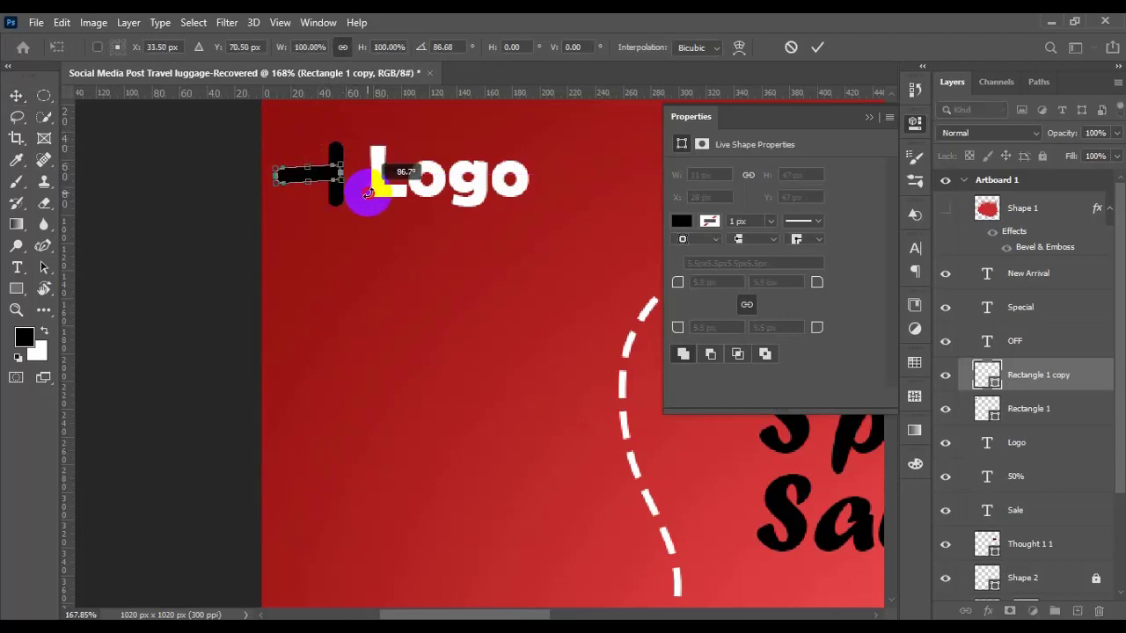
left_click_drag(275, 175, 303, 177)
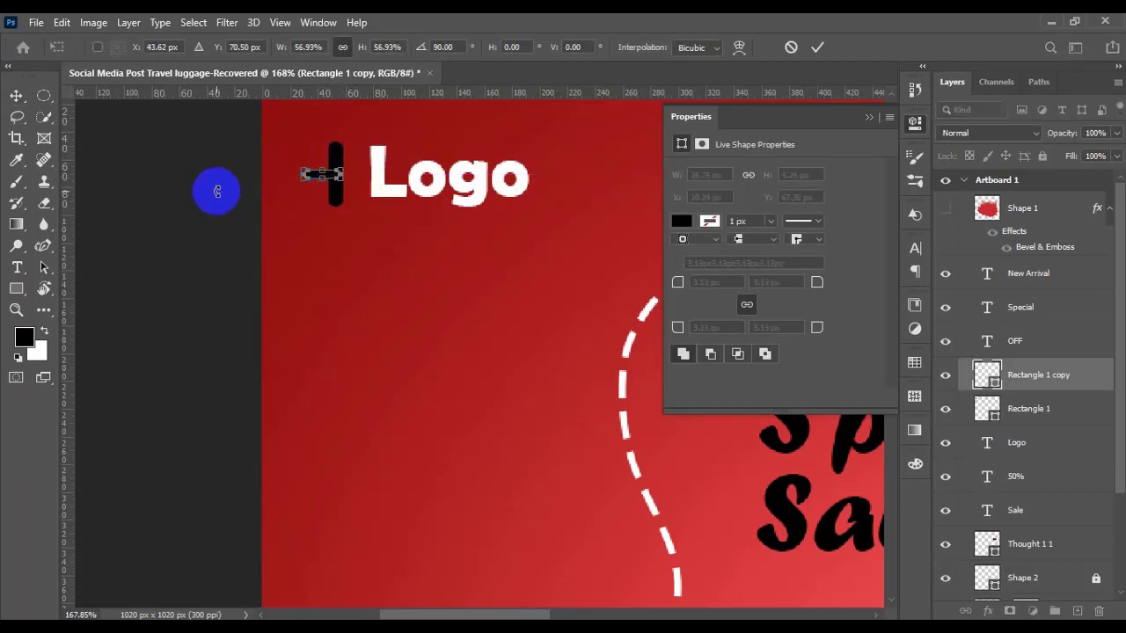
left_click(14, 97)
Merge the two rounded bars into one shape layer and fill it with white
left_click(1024, 409, "shift")
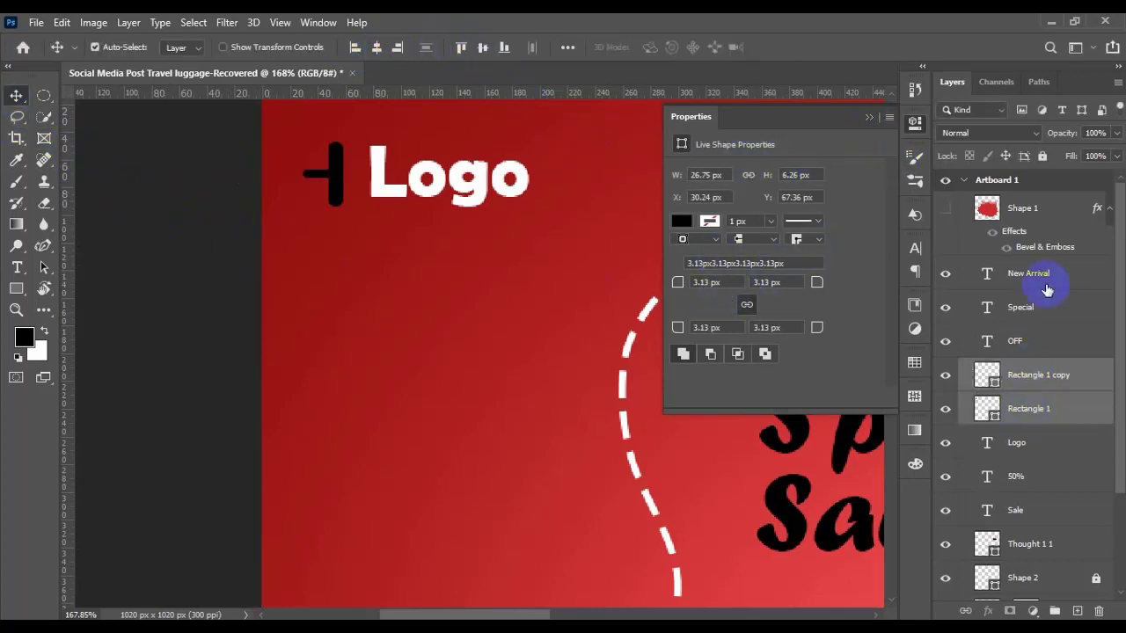
key("ctrl+e")
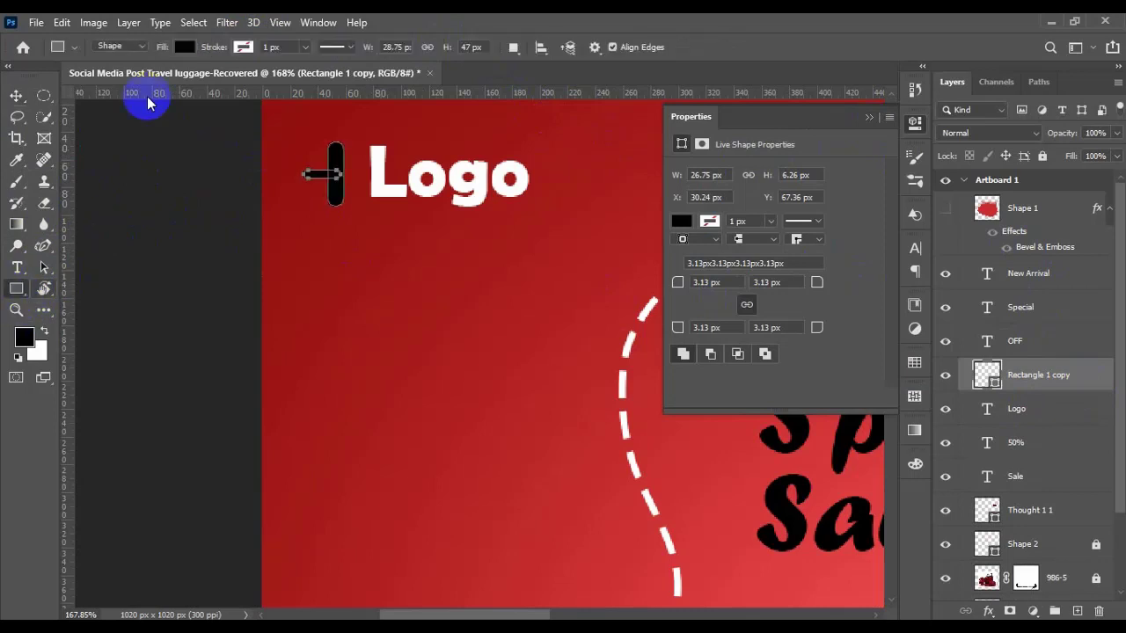
left_click(681, 221)
left_click(682, 308)
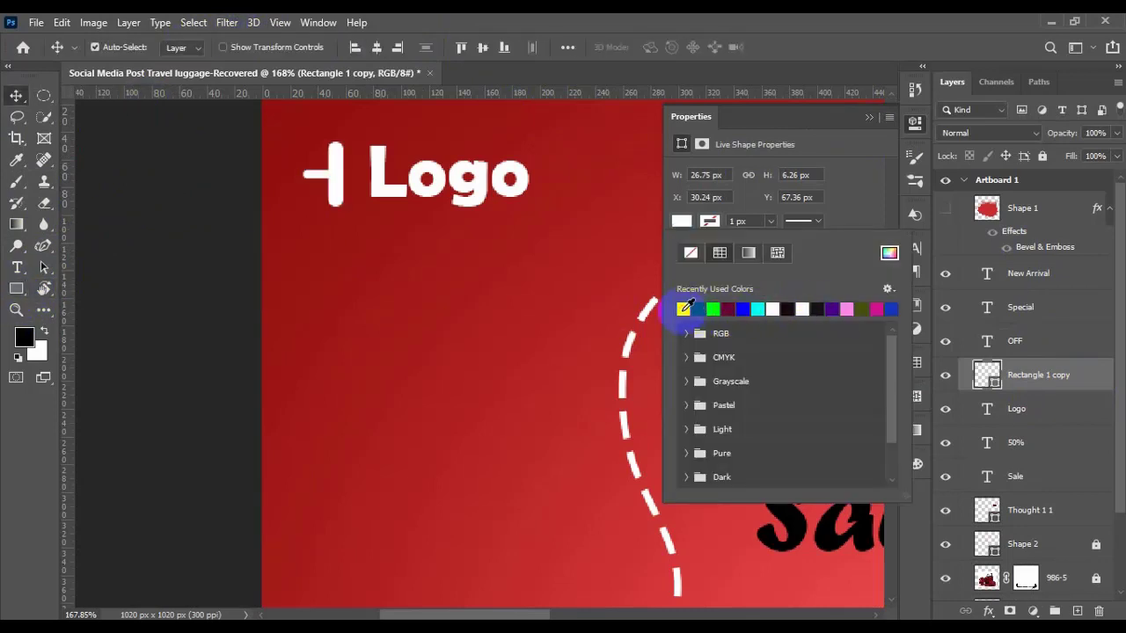
Move the "Logo" text slightly down relative to the white bar mark
left_click(13, 99)
left_click_drag(354, 181, 365, 150)
scroll(528, 230, "up", 1)
left_click_drag(465, 233, 466, 244)
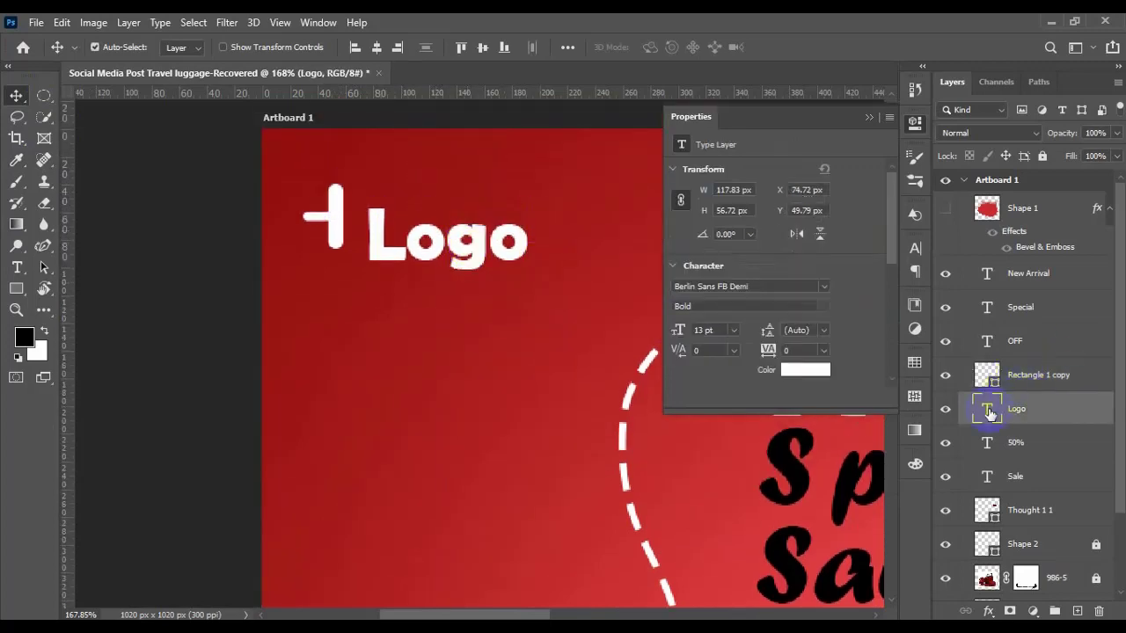
Set the "Logo" text in Lato Medium at 10 pt
double_click(992, 407)
left_click(198, 48)
type("arl")
key("BackSpace")
key("BackSpace")
key("BackSpace")
type("lato")
left_click(199, 223)
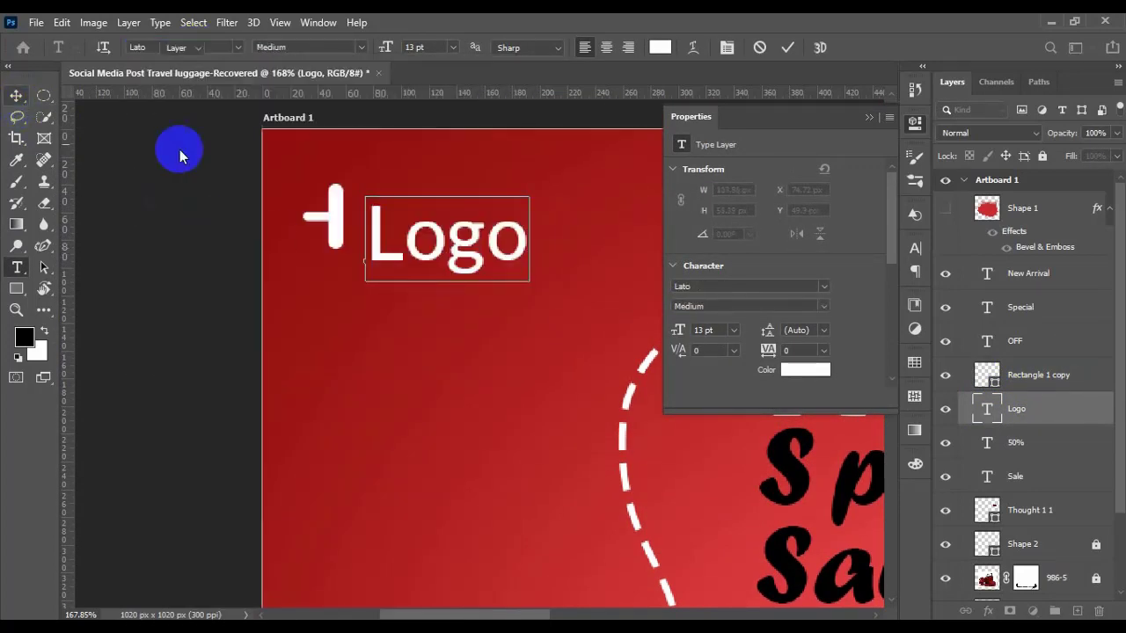
type("10")
key("Return")
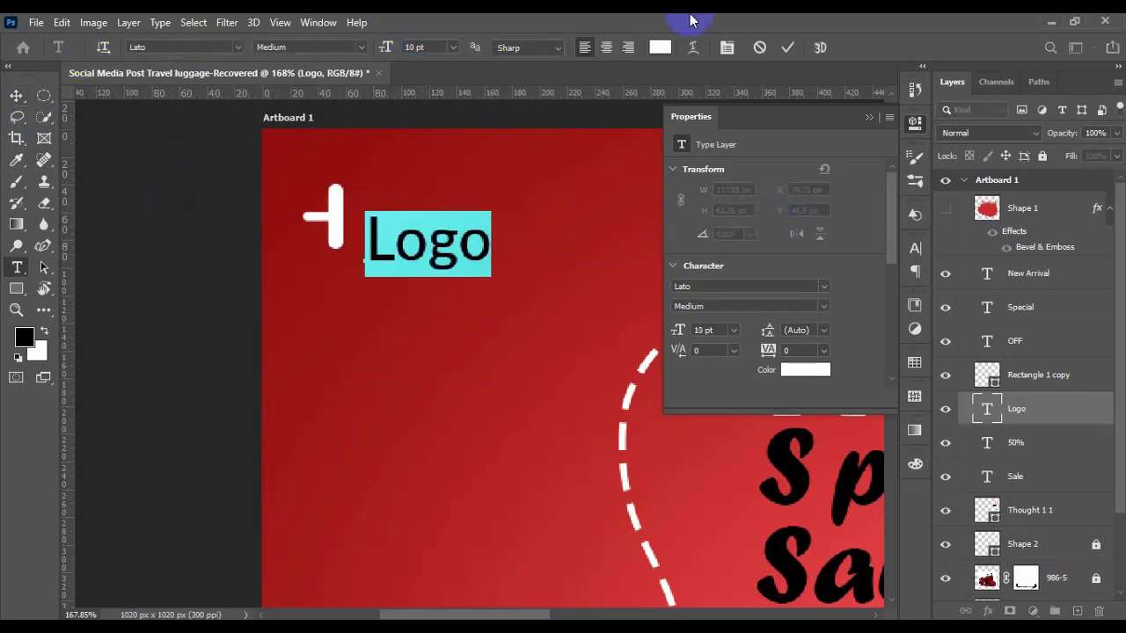
Rotate the white mark so its short arm points to the upper right, and place it above the "Logo" text
left_click(16, 95)
left_click(1033, 374)
key("ctrl+t")
left_click_drag(377, 181, 436, 193)
left_click_drag(464, 152, 423, 197)
left_click(1021, 409)
key("m")
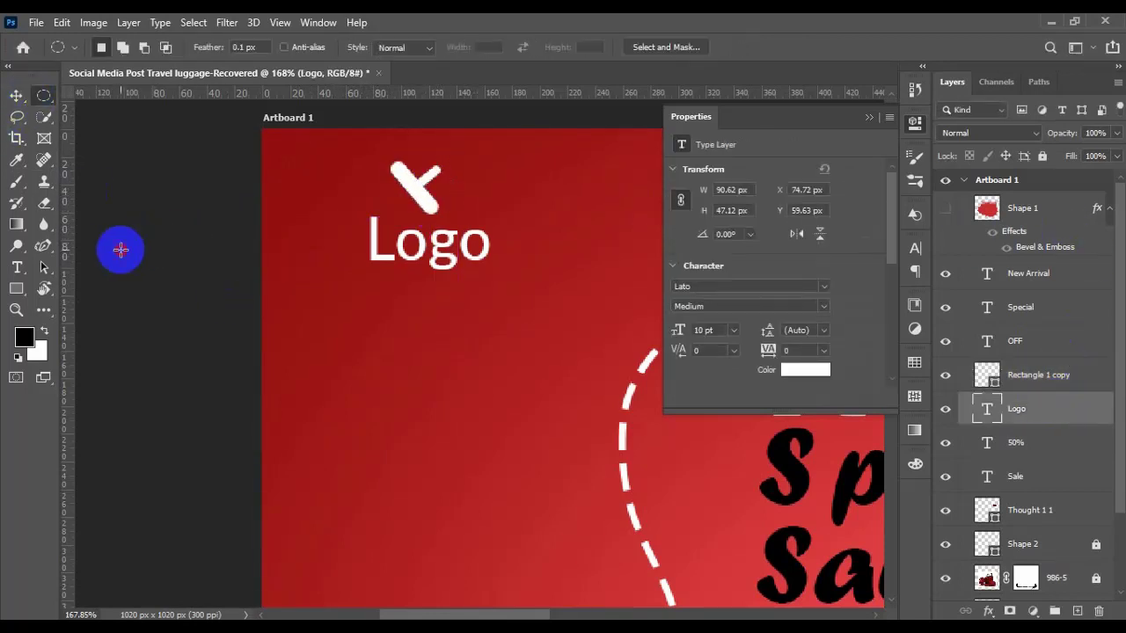
Draw a horizontal line about 62 px long and 1 px thick between the mark and the "Logo" text, and fill it white
scroll(414, 209, "up", 1)
right_click(17, 290)
left_click(80, 352)
left_click_drag(387, 226, 473, 239)
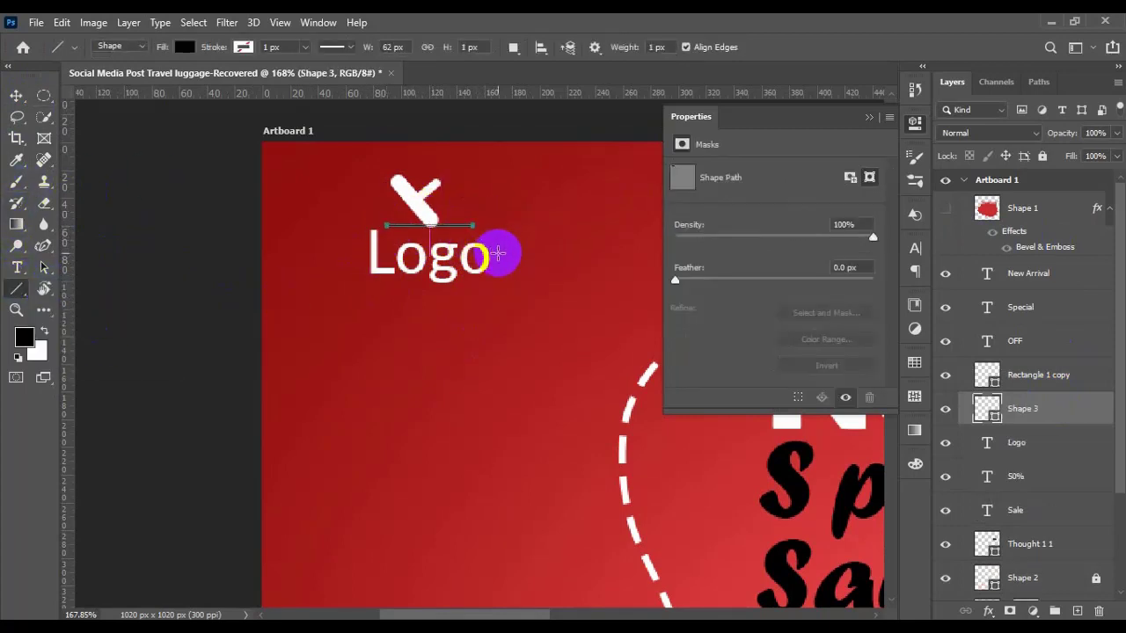
left_click(254, 51)
left_click(179, 51)
left_click(17, 95)
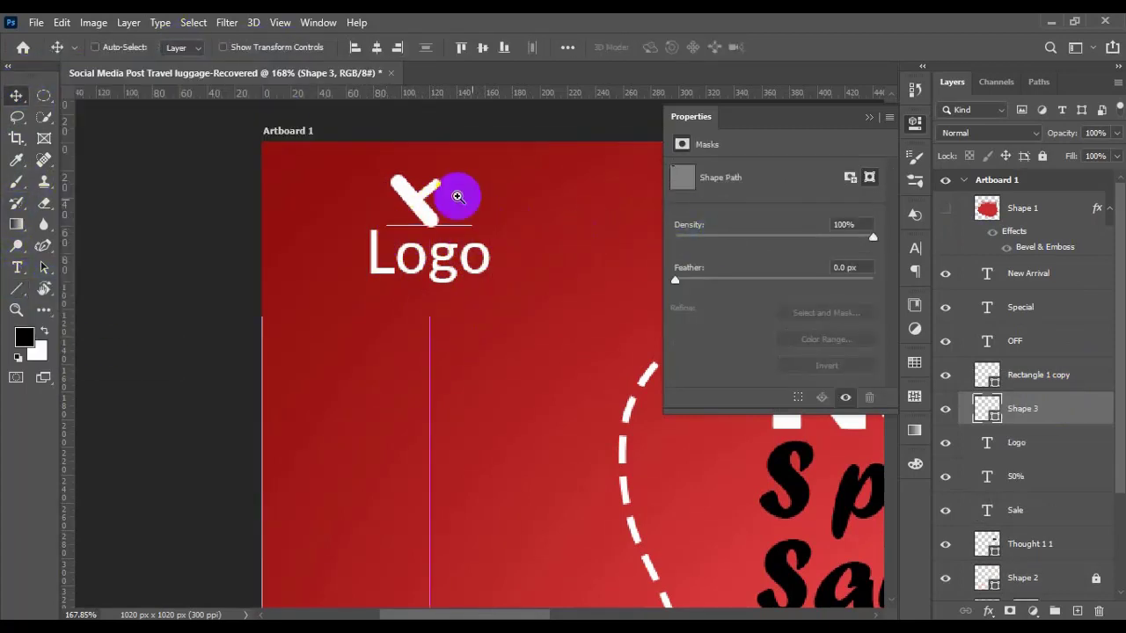
Duplicate the white line and place the copy a few pixels beneath it, above the "Logo" text
left_click_drag(396, 176, 642, 327)
left_click_drag(420, 291, 580, 298)
left_click_drag(443, 274, 444, 300)
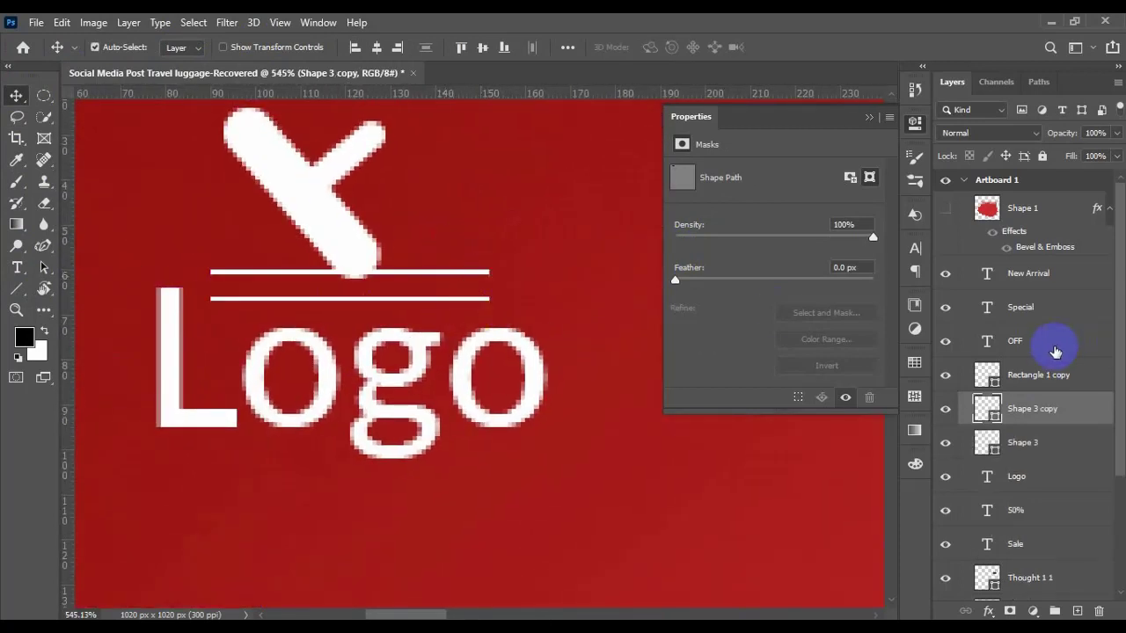
Move the white mark up and to the right so it sits clear above the two lines
left_click(1020, 375)
key("ctrl+t")
left_click_drag(314, 211, 344, 188)
key("Return")
Widen the lower line so it extends beyond the upper one
left_click(1031, 412)
key("ctrl+t")
left_click_drag(490, 300, 621, 336)
key("Return")
Align the white mark and both lines on their horizontal centres and position them together above the "Logo" text
left_click(1048, 446, "shift")
left_click(1045, 380)
left_click(1051, 435, "shift")
left_click(379, 48)
left_click_drag(446, 231, 395, 203)
left_click(20, 100)
key("ctrl+0")
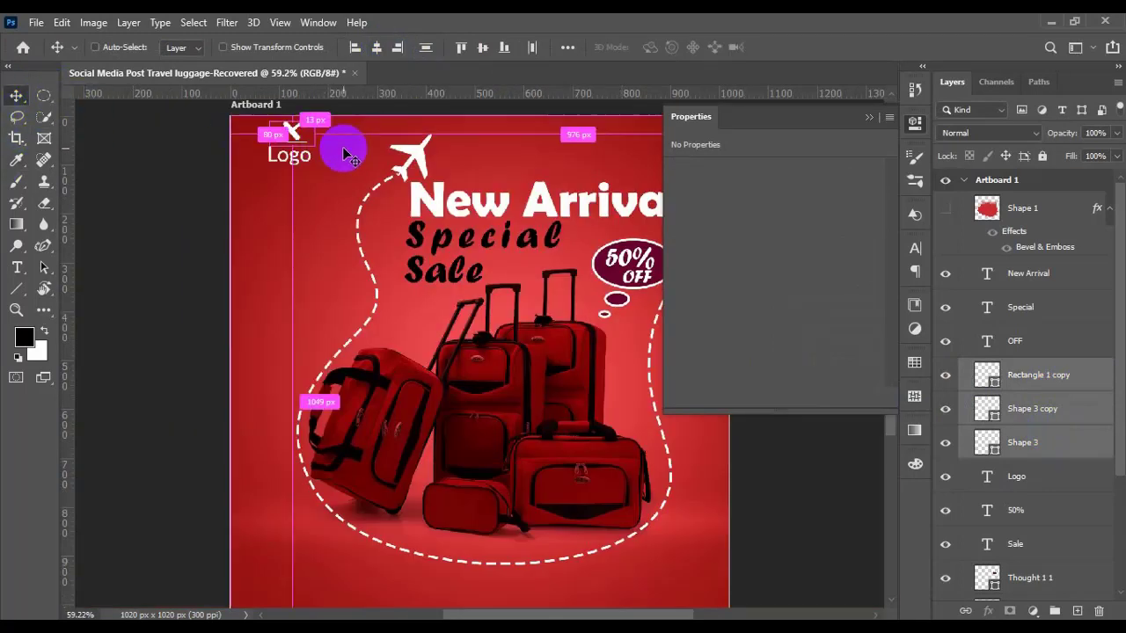
Scale the mark and both lines to about 144% width and 112% height, and move the "Logo" text below them
key("ctrl+t")
left_click_drag(314, 149, 295, 135)
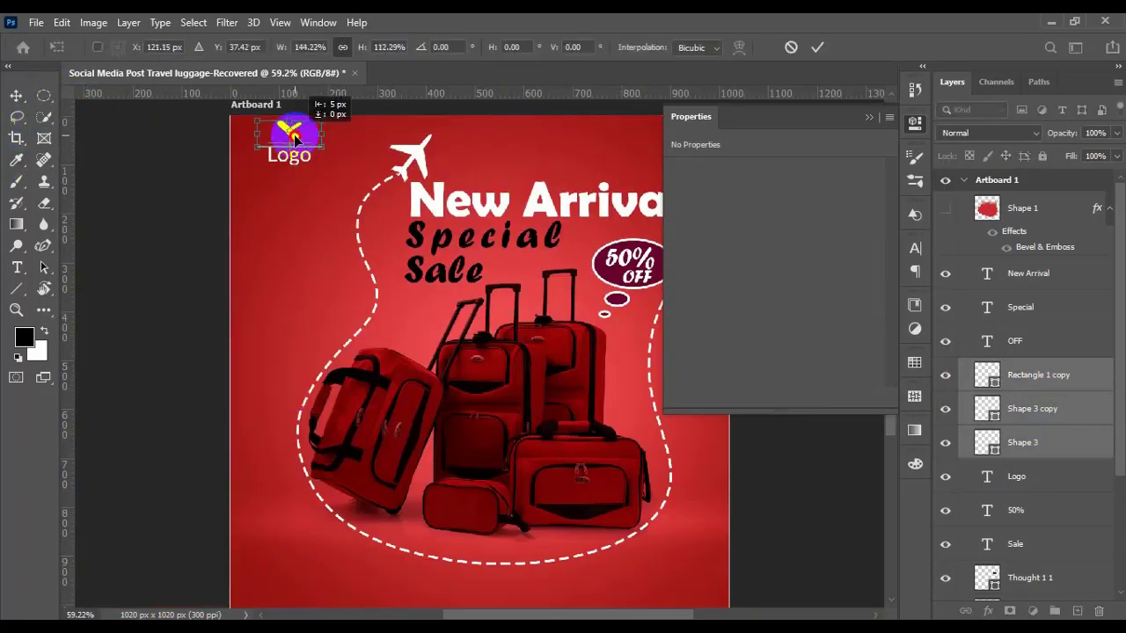
left_click(105, 213)
scroll(106, 214, "up", 2)
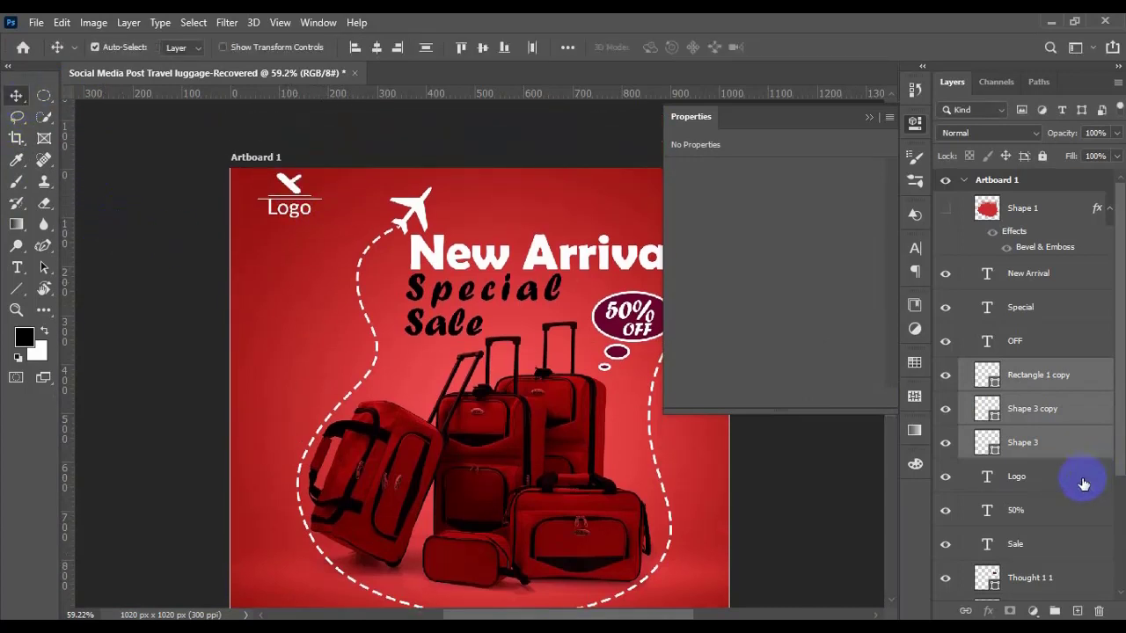
left_click(1018, 477)
left_click_drag(296, 225, 297, 236)
Shorten the upper logo line from both ends and nudge it up so it sits just above the longer line
left_click(946, 443)
left_click(1023, 444)
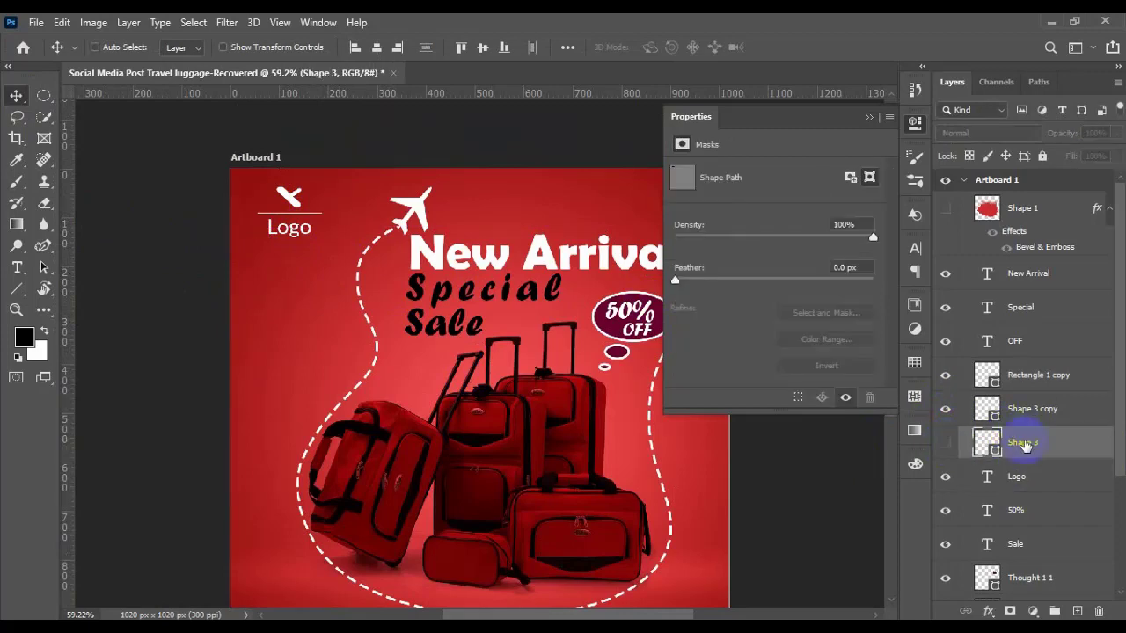
key("ctrl+t")
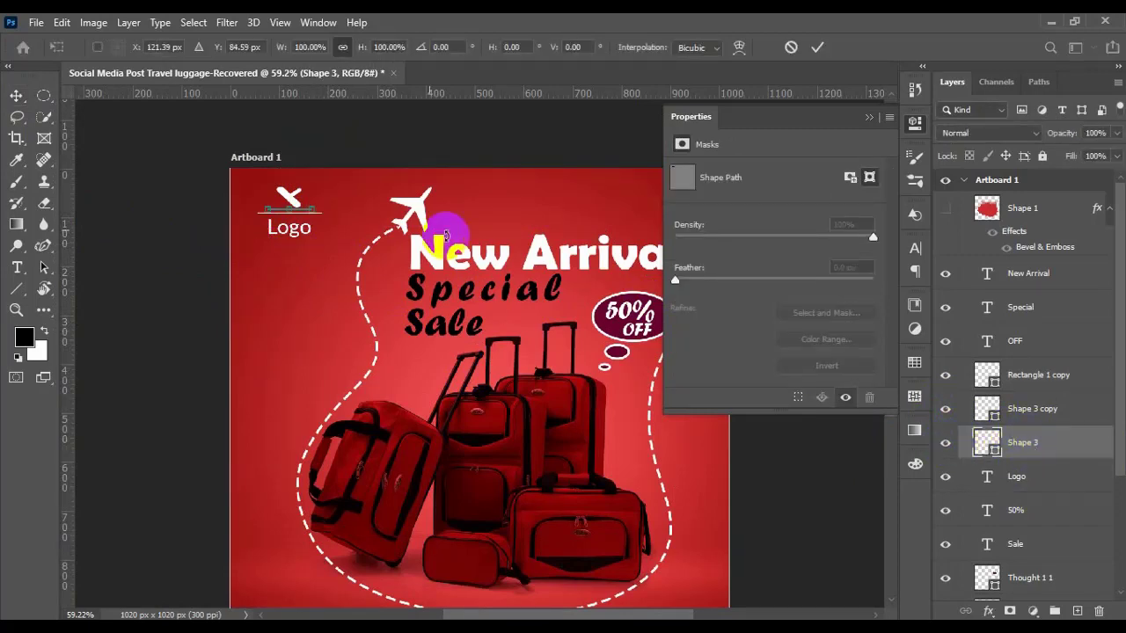
left_click_drag(258, 213, 268, 213)
key("Up")
key("Up")
key("Up")
key("Up")
key("Up")
key("Up")
key("Up")
key("Up")
left_click_drag(304, 186, 442, 264)
key("Return")
key("ctrl+0")
left_click(146, 212, "ctrl")
Duplicate the "Sale" text into the artboard's lower left area and replace its wording with "Shope now"
scroll(875, 141, "down", 3)
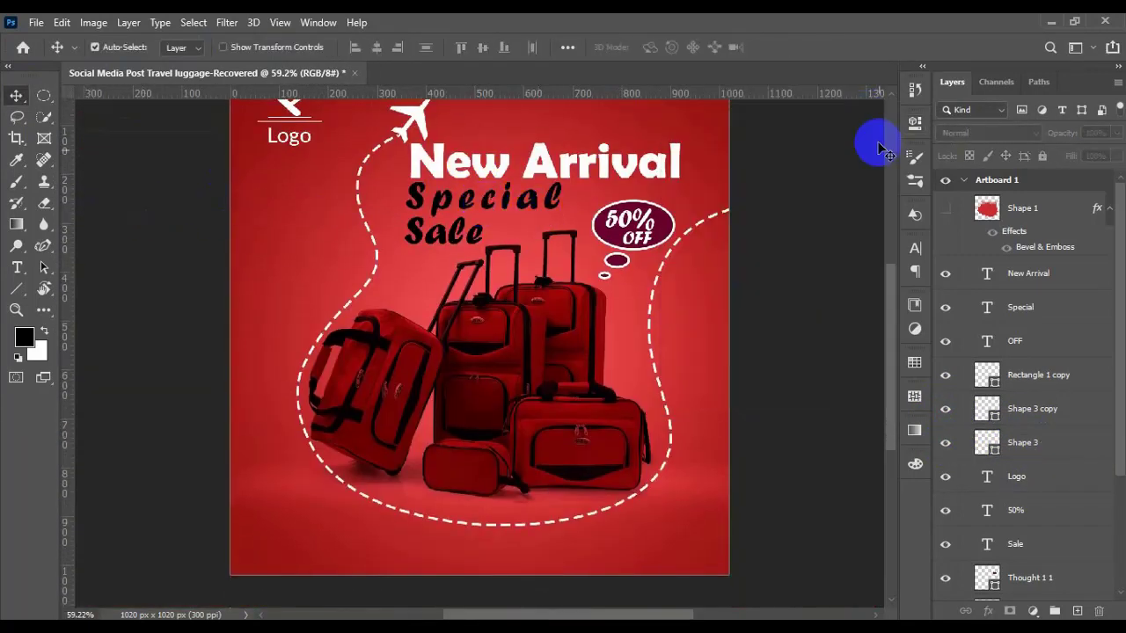
left_click_drag(445, 189, 302, 464)
double_click(300, 461)
key("BackSpace")
type("Shope now")
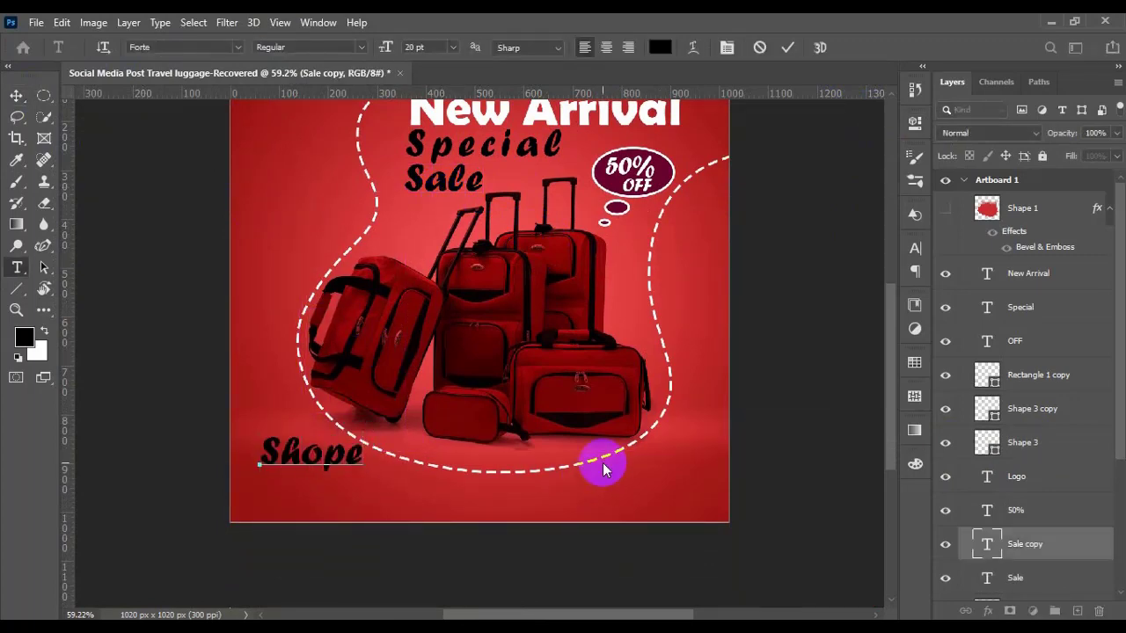
Set the "Shope now" text in Lato Italic
key("ctrl+a")
type("la")
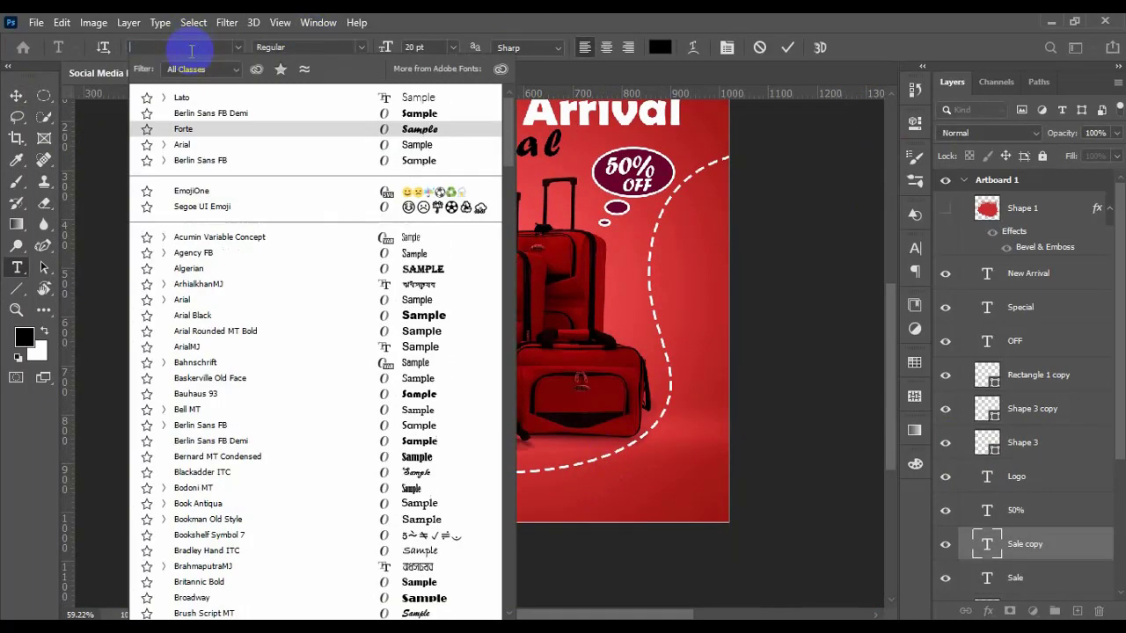
left_click(244, 226)
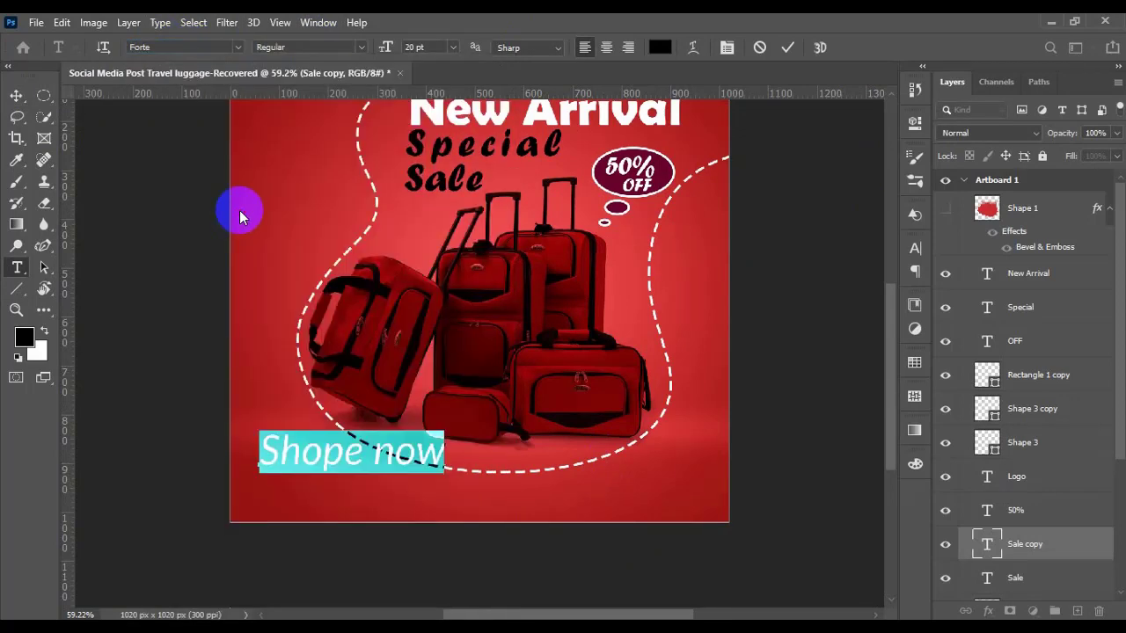
left_click(16, 95)
Change the wording to "Shope Now" with a capital N and move the text slightly lower
double_click(384, 466)
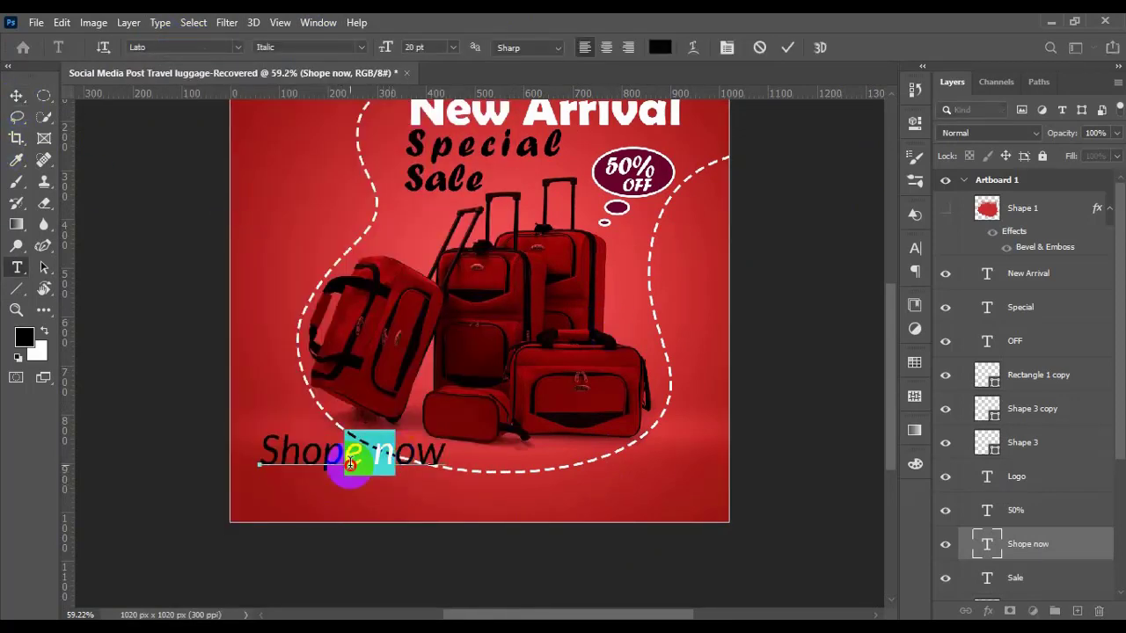
left_click(16, 97)
left_click_drag(314, 458, 307, 479)
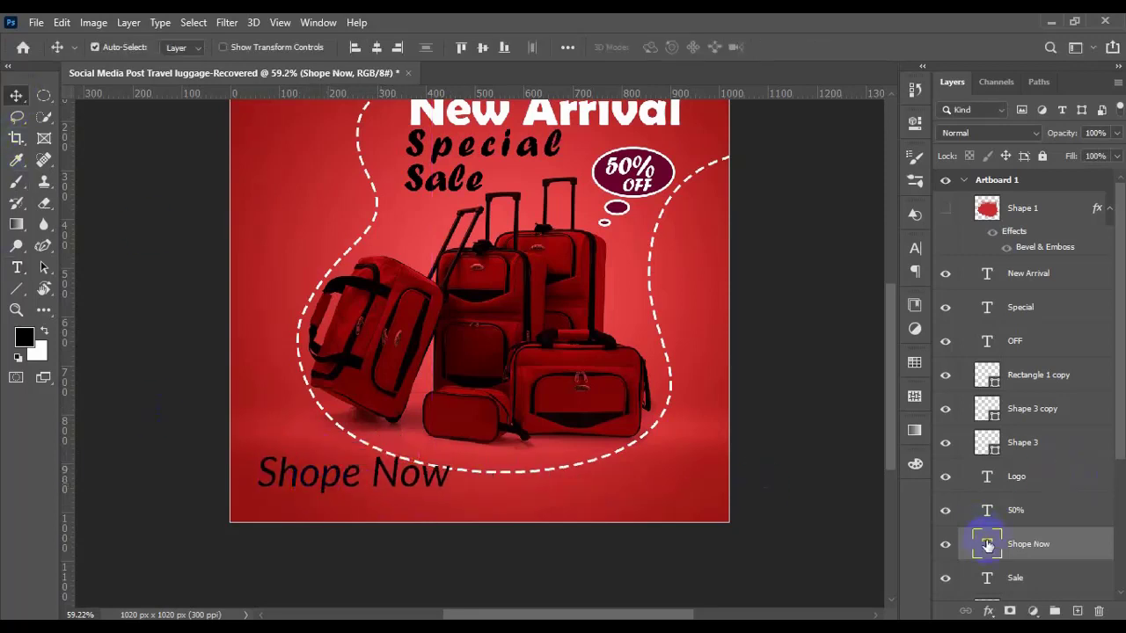
Set the "Shope Now" text to 14 pt and shift it closer to the artboard's left edge
double_click(981, 538)
left_click_drag(386, 49, 384, 50)
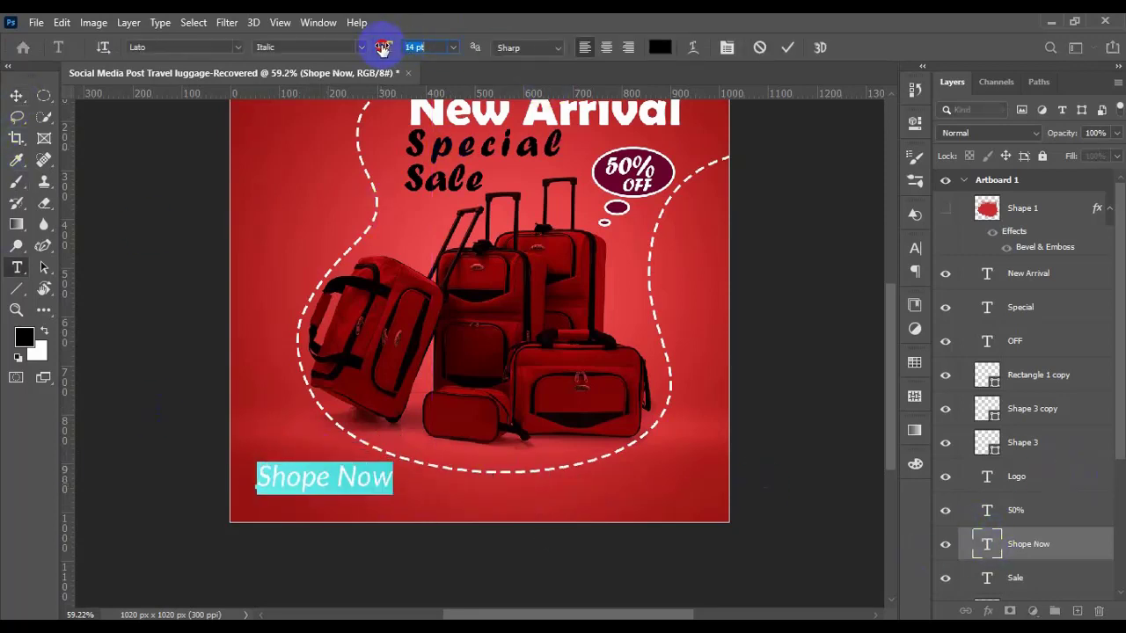
left_click(16, 95)
left_click_drag(298, 476, 314, 478)
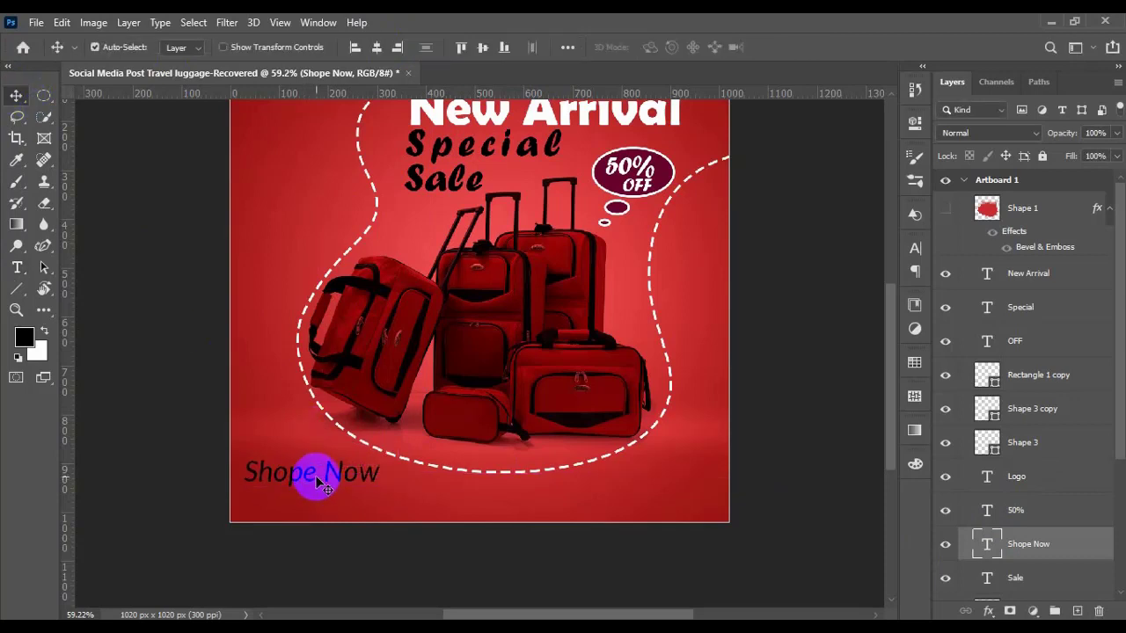
Set the "Shope Now" text to 12 pt and reposition it near the artboard's lower left corner
scroll(566, 497, "up", 1)
scroll(567, 503, "down", 1)
left_click_drag(230, 426, 488, 520)
double_click(987, 545)
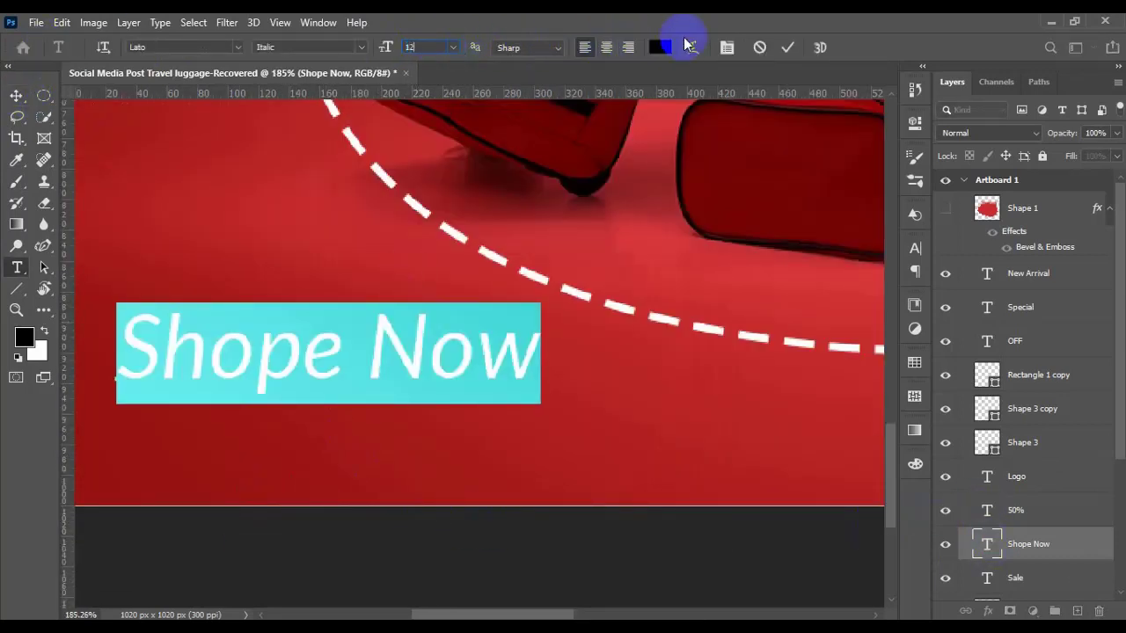
key("Return")
left_click(15, 95)
left_click_drag(224, 362, 238, 350)
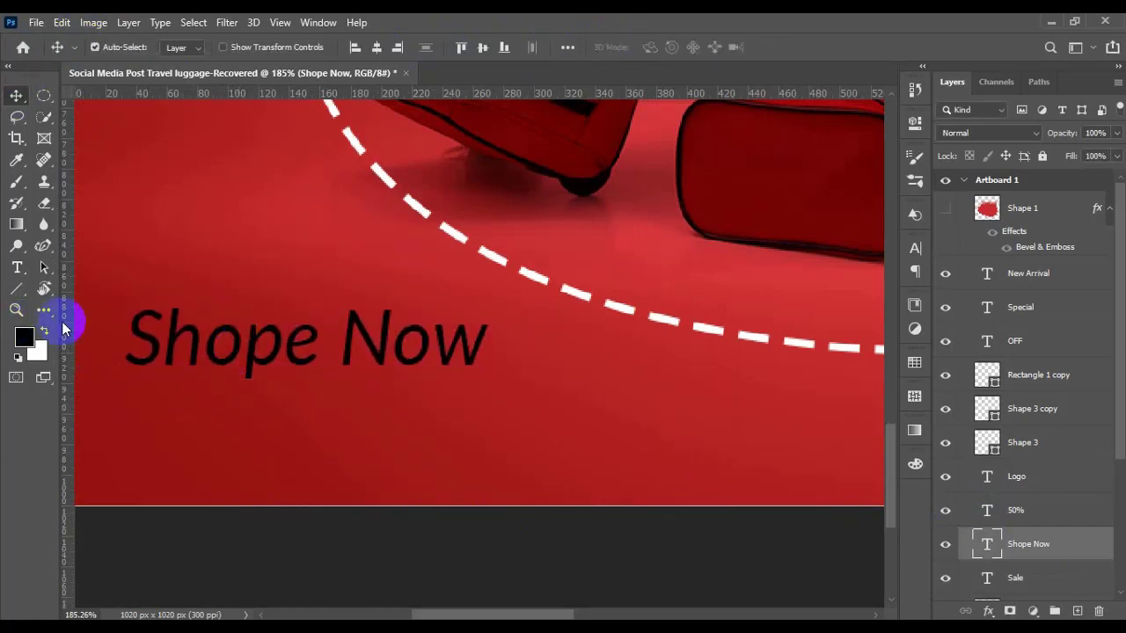
Draw a rounded rectangle about 308 by 54 px with 10 px corners over "Shope Now", filled dark maroon without a stroke
left_click(18, 289)
left_click(135, 326)
left_click_drag(393, 374, 563, 379)
left_click(682, 221)
left_click(729, 309)
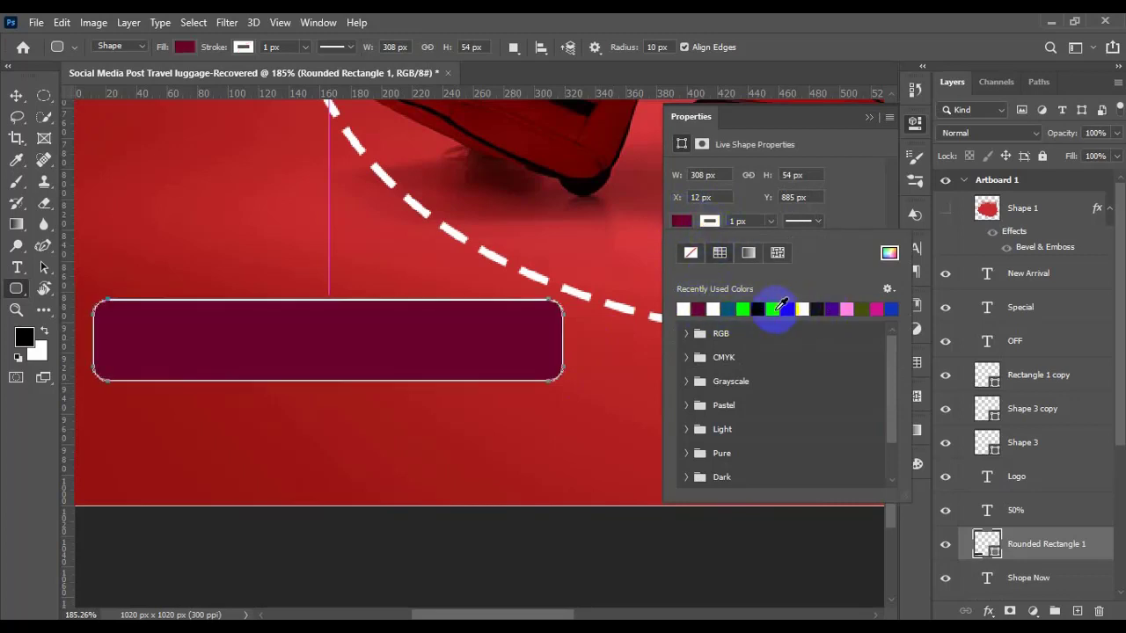
left_click(710, 220)
left_click(710, 221)
left_click(691, 253)
left_click(15, 95)
Place the rounded rectangle behind the "Shope Now" text and colour the text white (ffffff)
scroll(1039, 534, "down", 3)
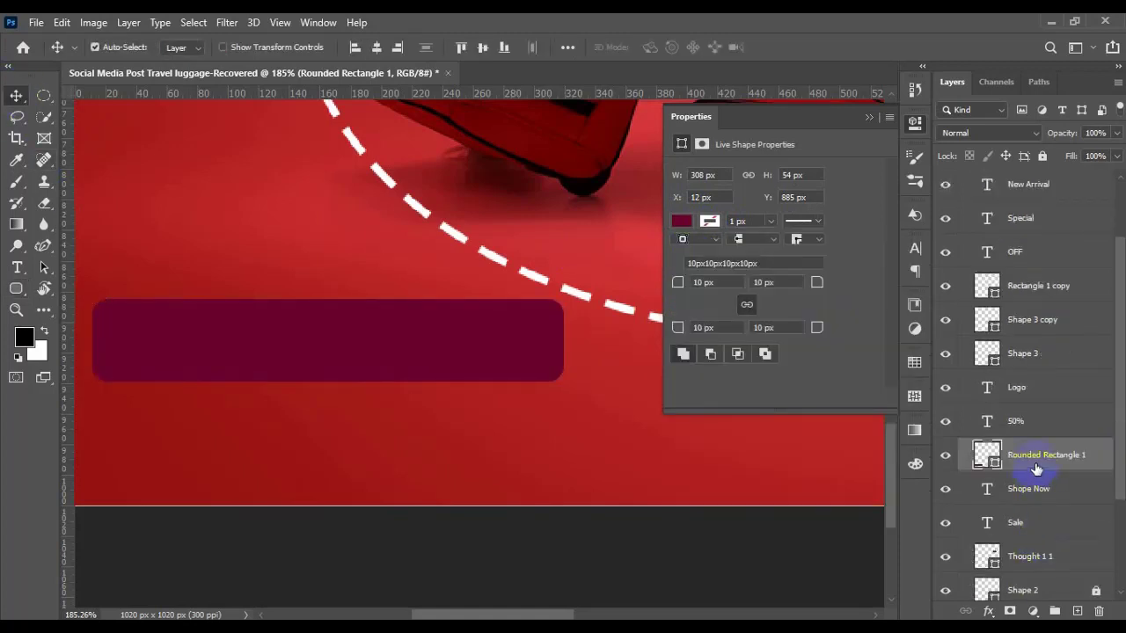
left_click_drag(1036, 470, 1043, 511)
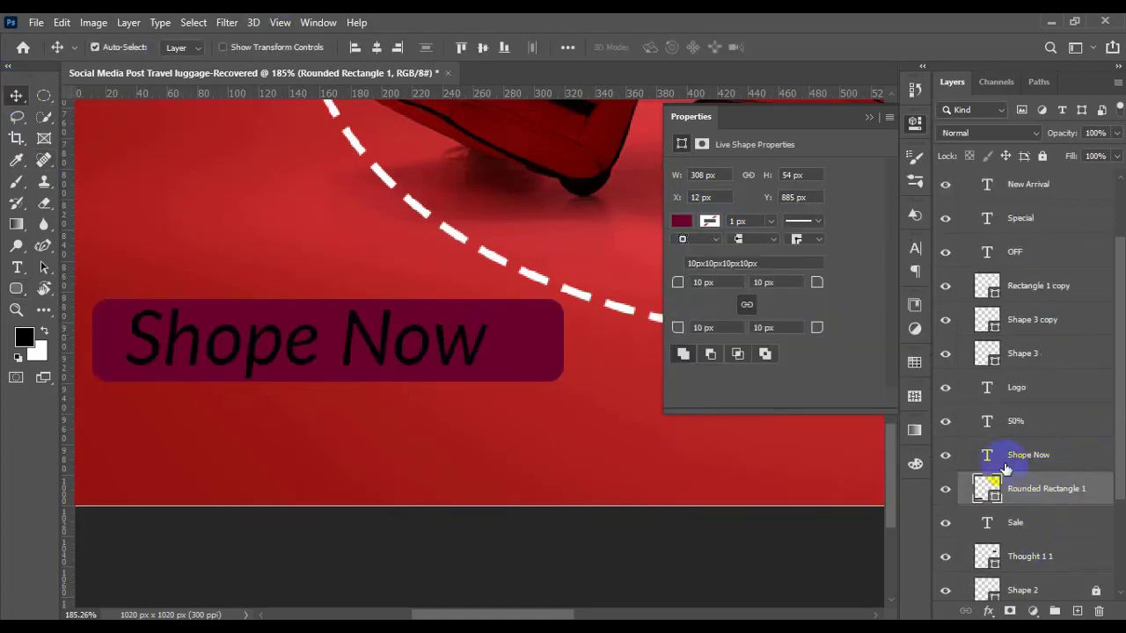
double_click(983, 454)
left_click(659, 47)
left_click(666, 183)
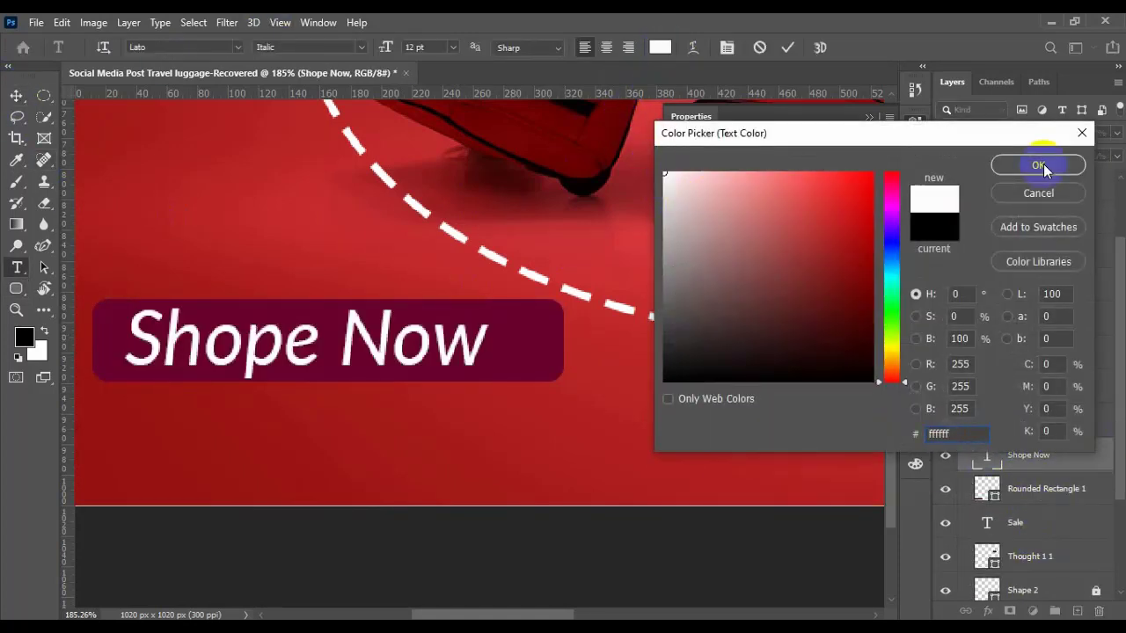
left_click(1038, 165)
left_click(16, 95)
Draw a three-sided polygon about 37 px in size just below the right end of the maroon button
scroll(540, 372, "down", 2)
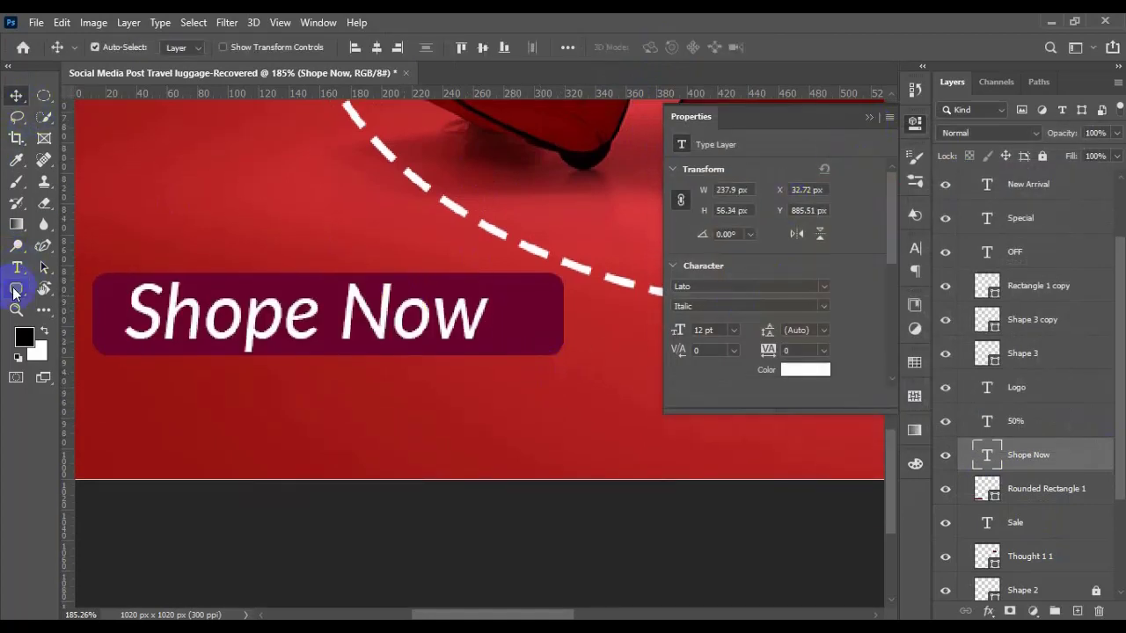
left_click(15, 293)
left_click(97, 335)
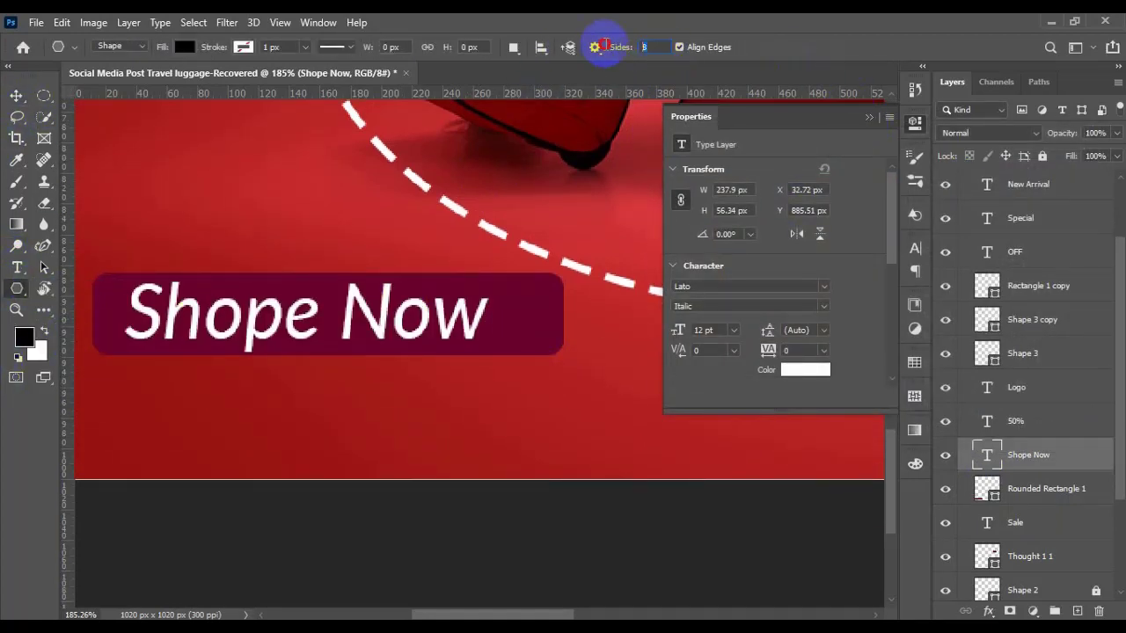
left_click_drag(529, 391, 608, 448)
left_click(16, 95)
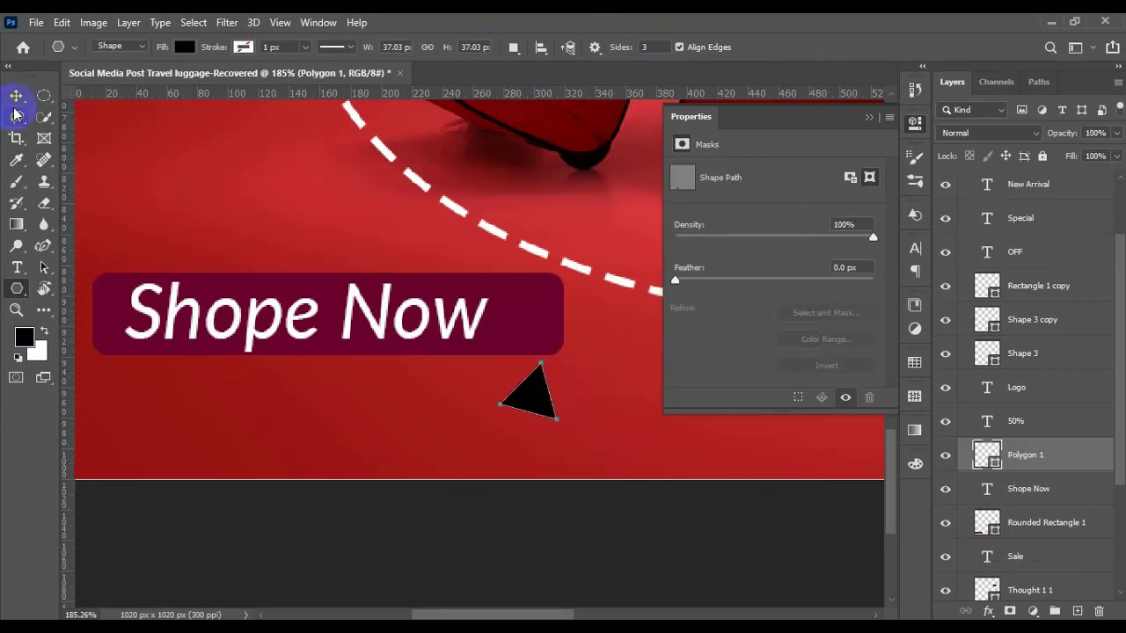
Rotate the triangle to point right and place it inside the button after the "Shope Now" text
left_click_drag(546, 363, 578, 357)
key("ctrl+t")
double_click(525, 345)
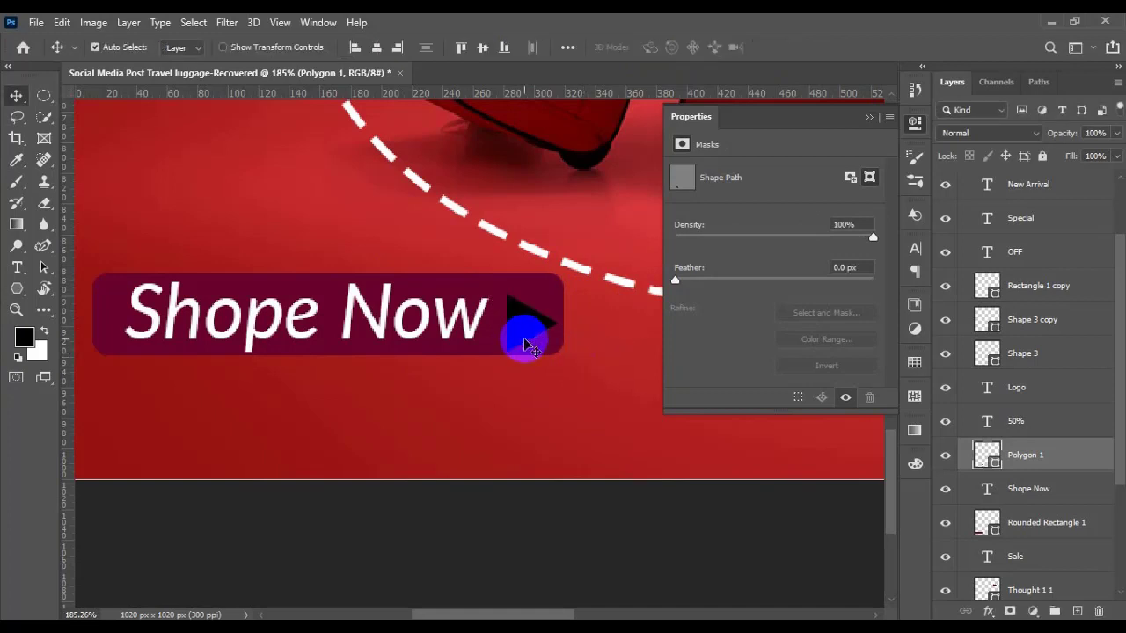
left_click_drag(524, 331, 528, 327)
Fill the triangle with white and put its layer beneath the "Shope Now" text layer
left_click(29, 294)
left_click(185, 46)
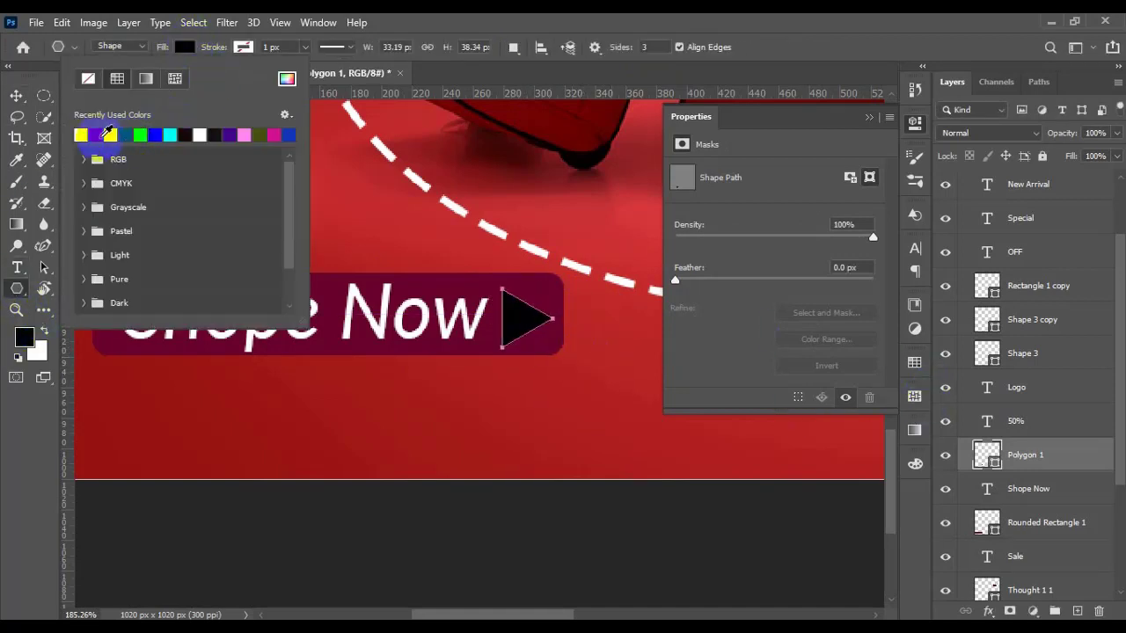
key("v")
left_click(515, 327)
left_click_drag(1031, 487, 1034, 514)
Apply a Bevel & Emboss to the button rectangle with Pillow Emboss style, 32% depth, Down direction and 8 px size
left_click(1029, 525)
right_click(1030, 528)
left_click(887, 36)
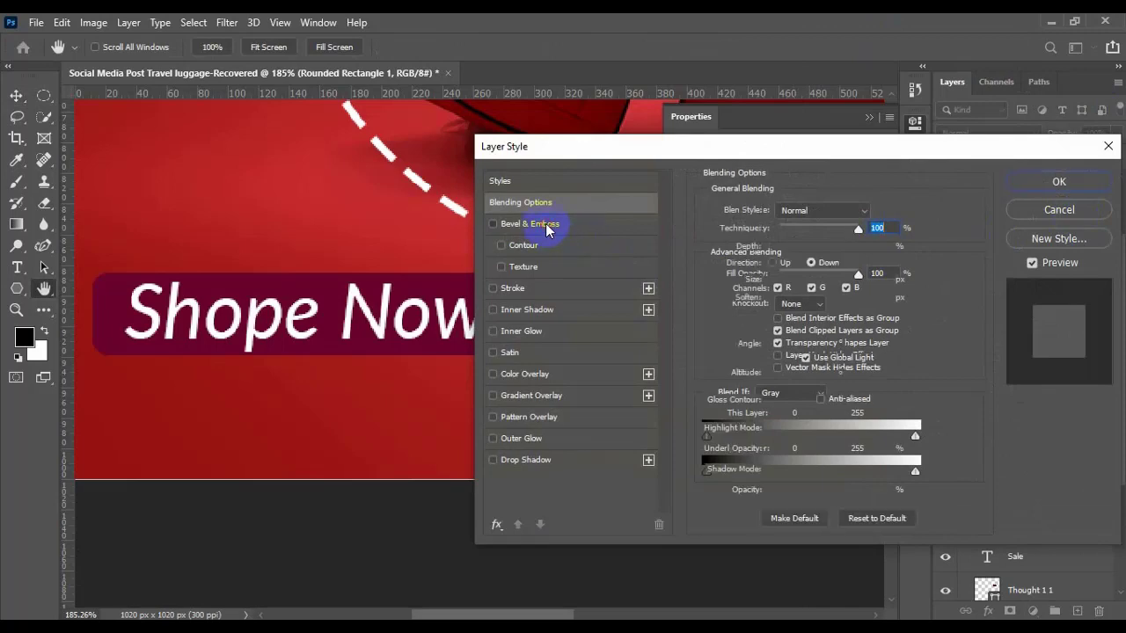
left_click(546, 225)
left_click_drag(604, 156, 678, 121)
left_click_drag(849, 224, 834, 221)
left_click_drag(927, 126, 780, 129)
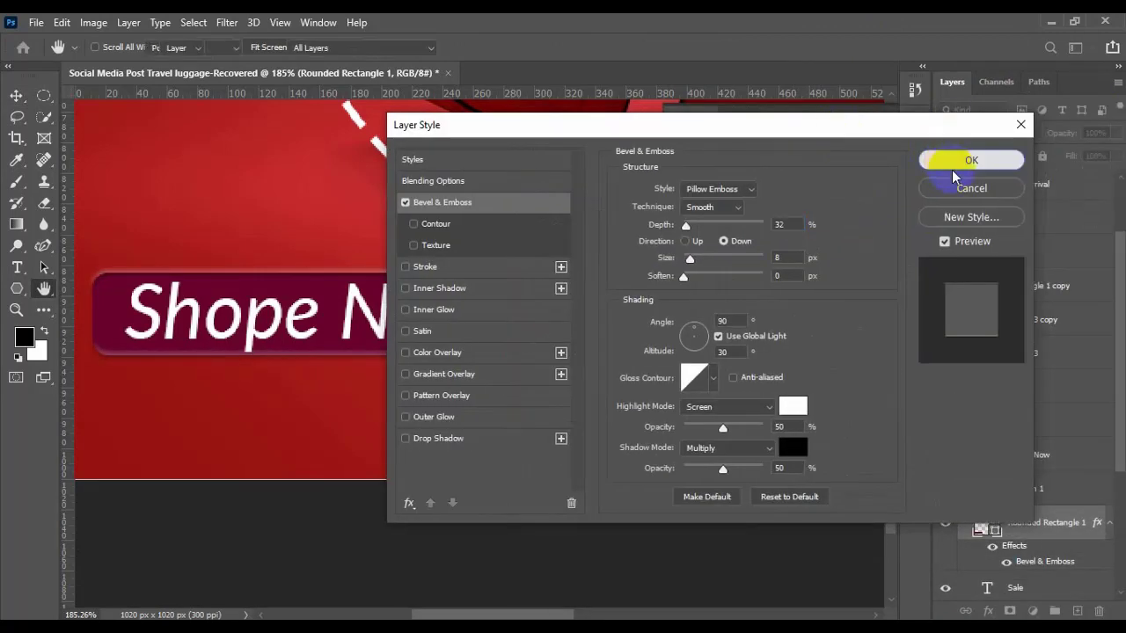
left_click(950, 161)
Duplicate the button rectangle and clear the layer style from the lower copy
left_click_drag(1045, 535, 1076, 610)
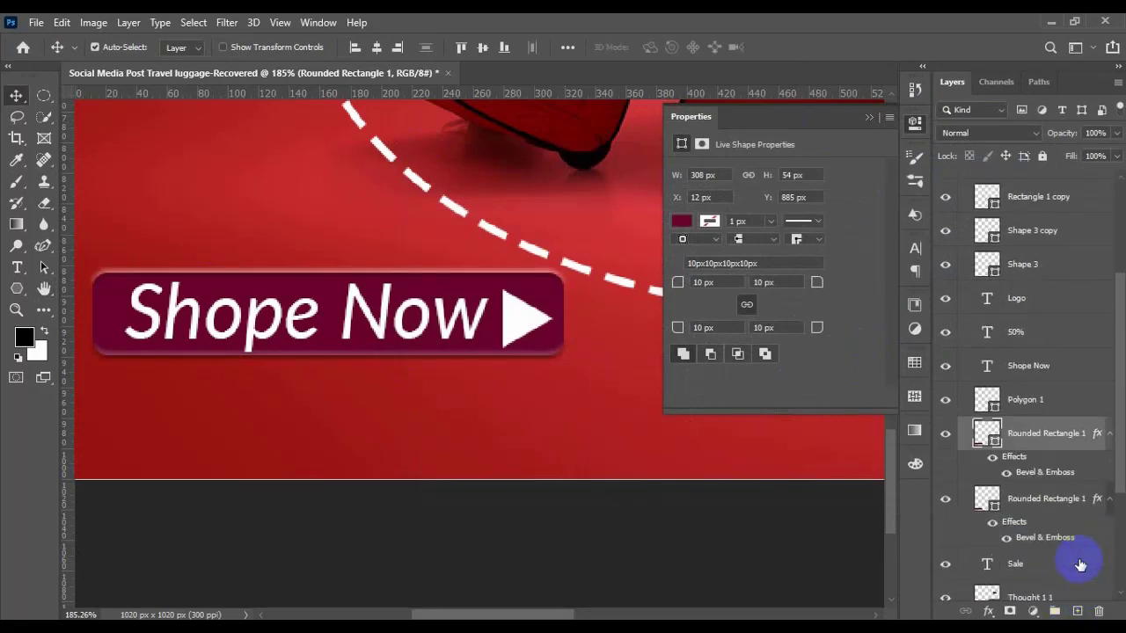
right_click(1075, 501)
left_click(924, 414)
Rotate the lower rectangle copy about 7° clockwise and narrow it slightly, so it slants out beneath the button
key("ctrl+r")
key("ctrl+t")
left_click_drag(590, 387, 516, 393)
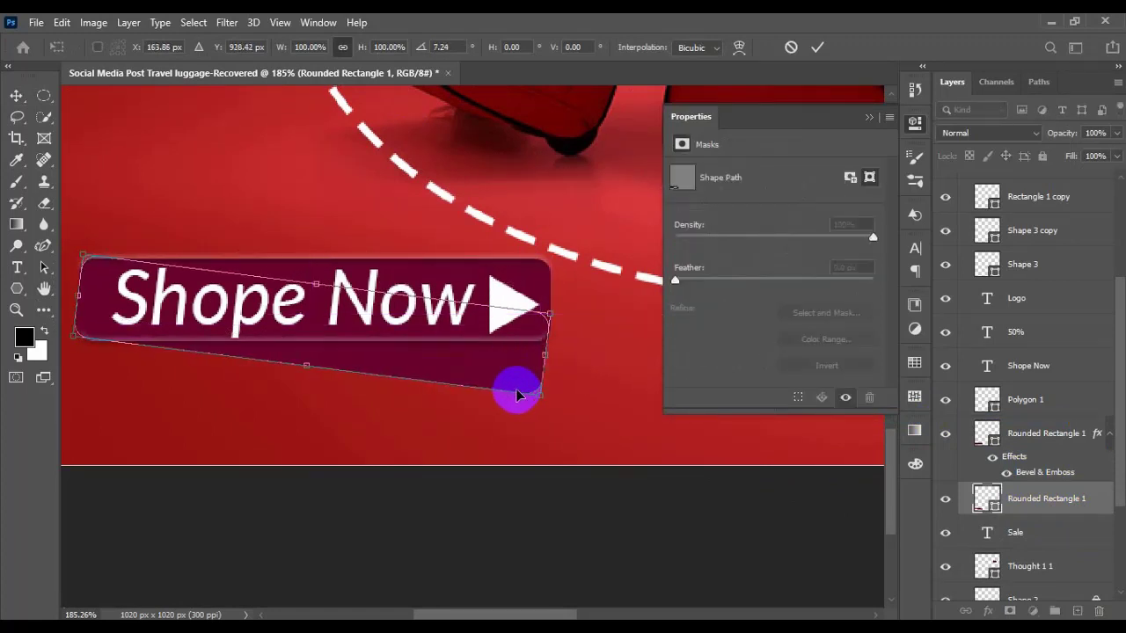
key("Return")
key("ctrl+t")
left_click_drag(553, 352, 516, 364)
key("Return")
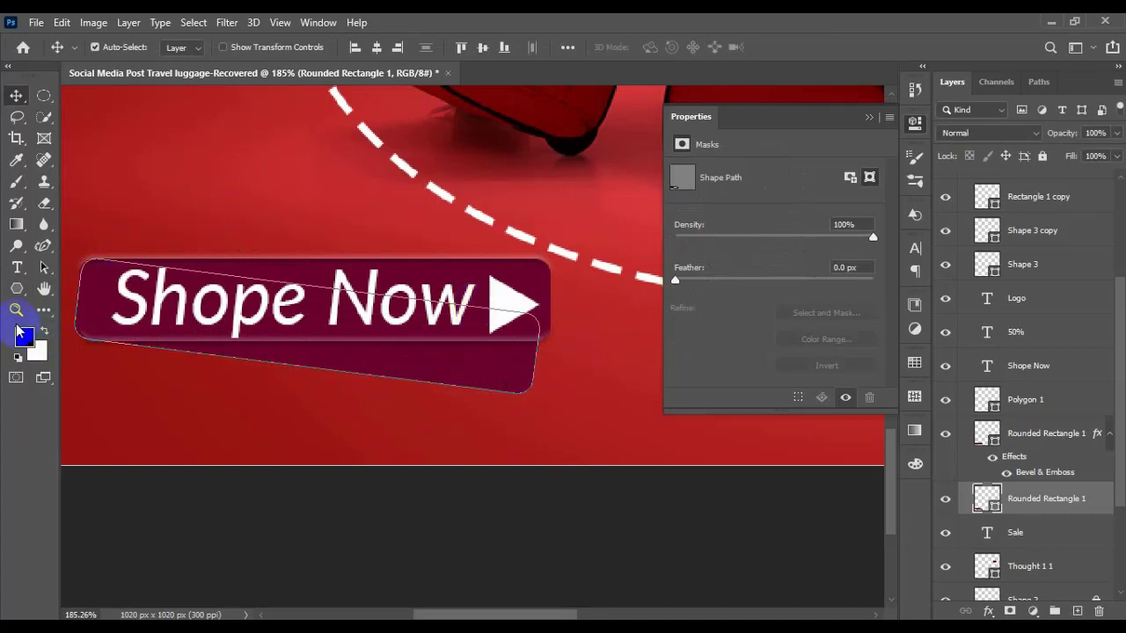
Fill the slanted rectangle beneath the button with near-black
left_click(17, 288)
left_click(184, 46)
left_click(220, 134)
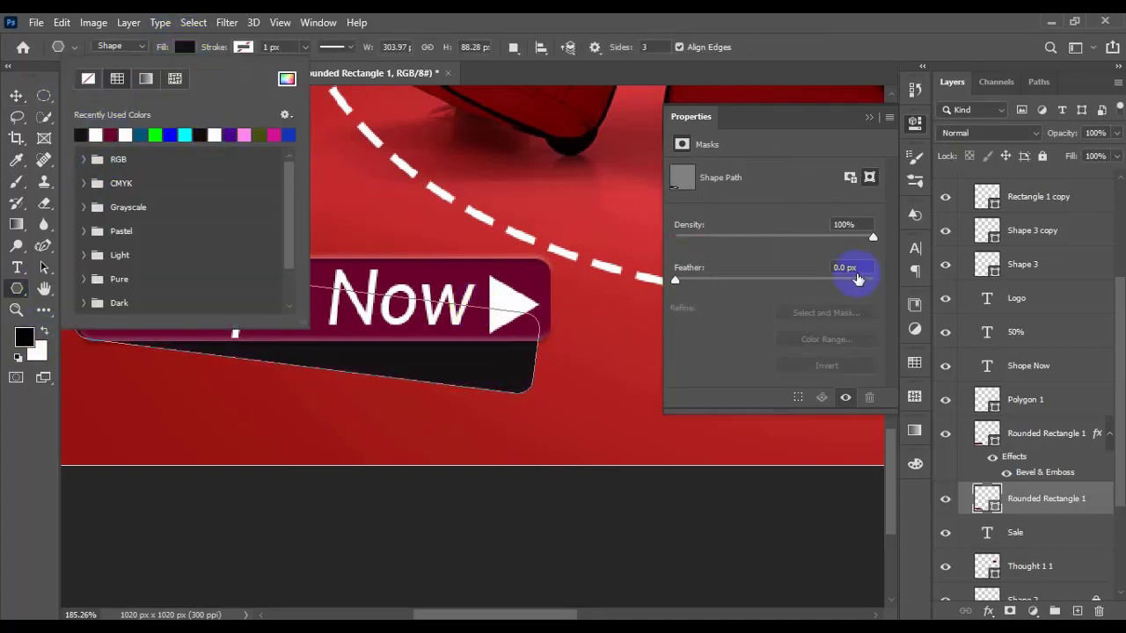
Set the slanted rectangle's blend mode to Soft Light and lower its opacity to about 59%
left_click(1005, 501)
left_click(986, 133)
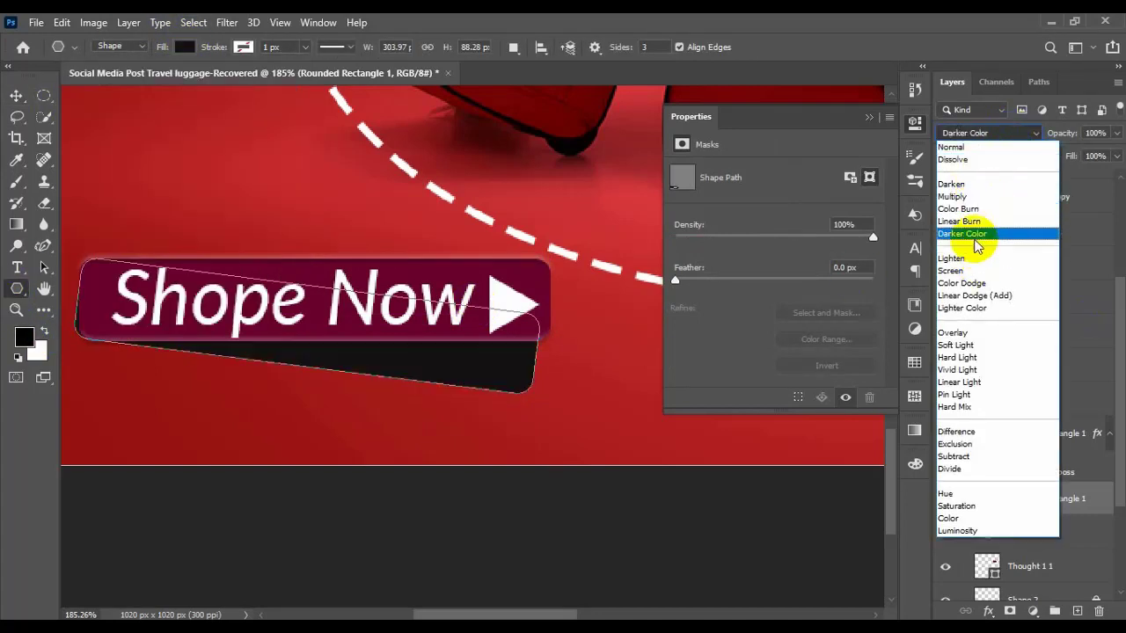
left_click(965, 346)
left_click_drag(1104, 154, 1084, 153)
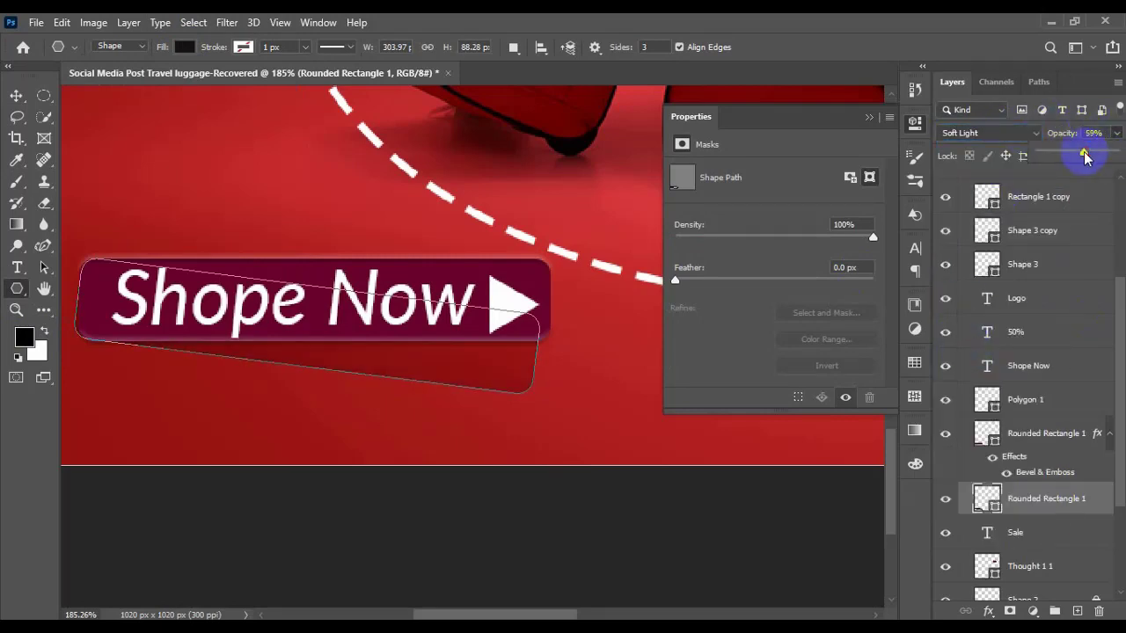
Change the blend mode of the slanted rectangle beneath the button to Normal
left_click(17, 96)
left_click(302, 425)
left_click(869, 117)
key("ctrl+0")
left_click_drag(510, 384, 557, 203)
left_click_drag(274, 338, 494, 448)
scroll(1065, 524, "down", 2)
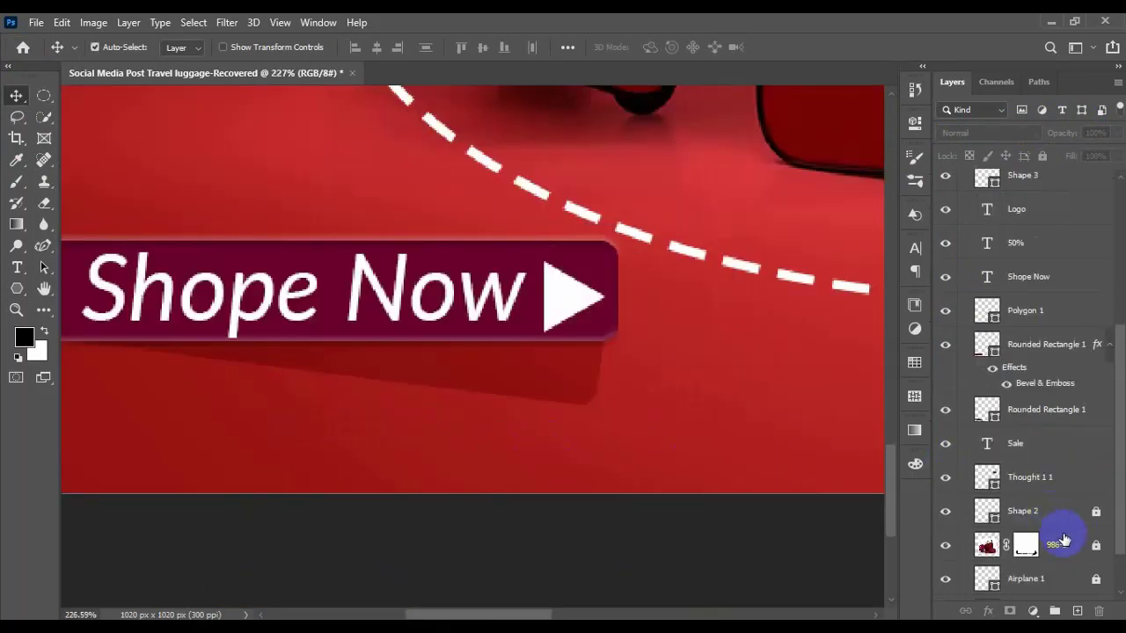
left_click(1021, 460)
left_click(946, 459)
left_click(947, 460)
left_click(990, 133)
left_click(1003, 143)
Convert the slanted rectangle to a smart object and apply a Gaussian Blur with a radius of about 2.5 pixels
left_click(227, 22)
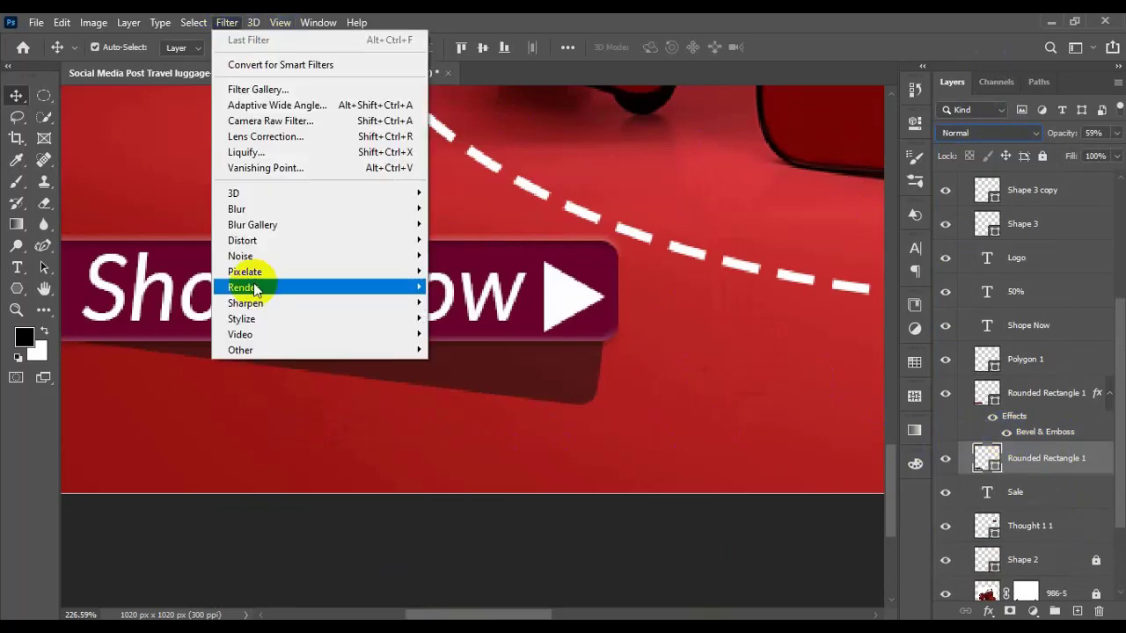
mouse_move(360, 209)
left_click(469, 271)
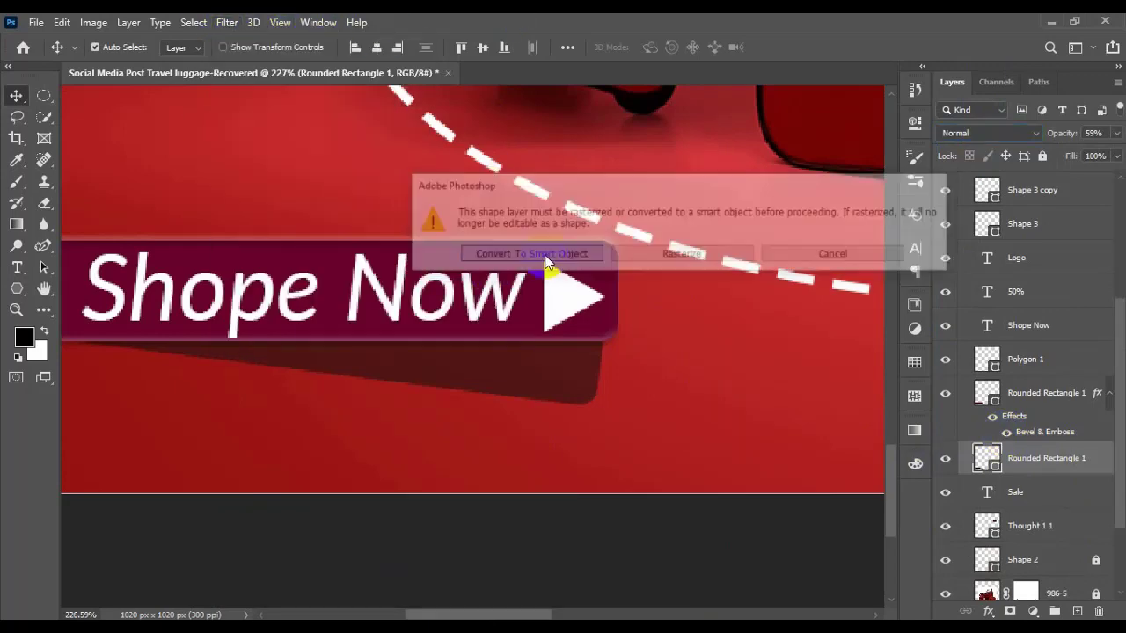
left_click(551, 254)
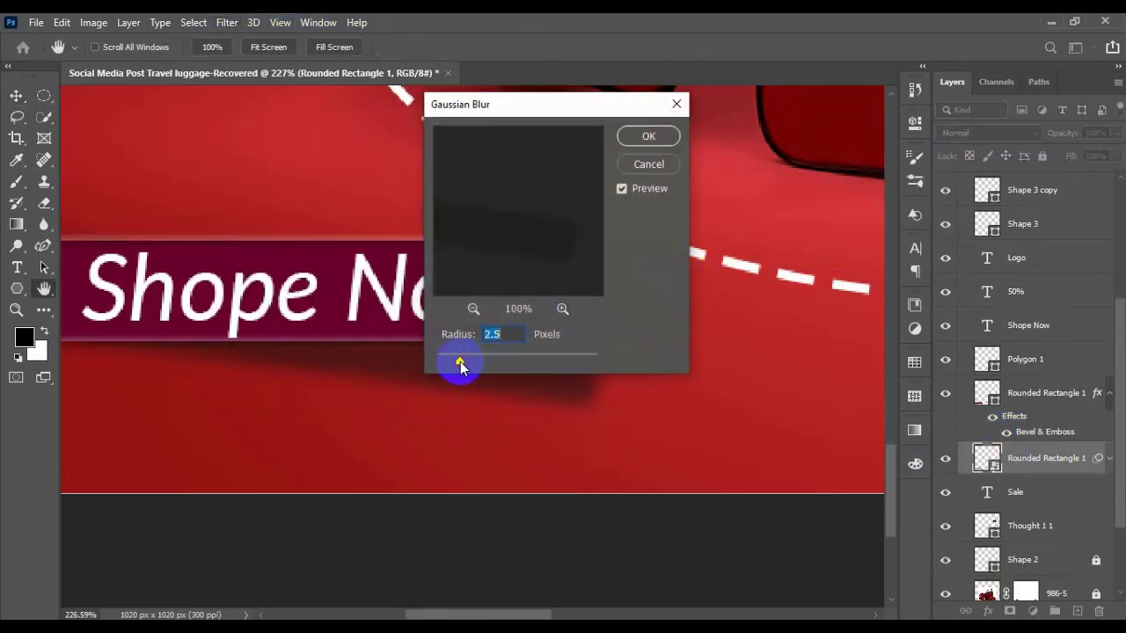
left_click(652, 139)
key("ctrl+0")
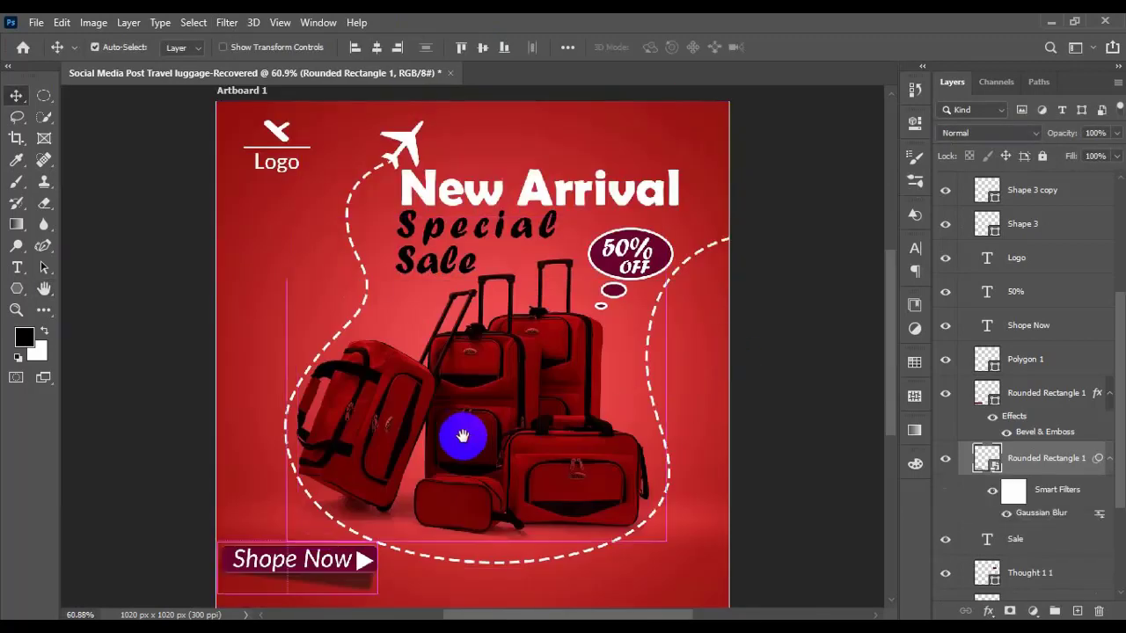
left_click_drag(468, 440, 501, 303)
left_click(1111, 461)
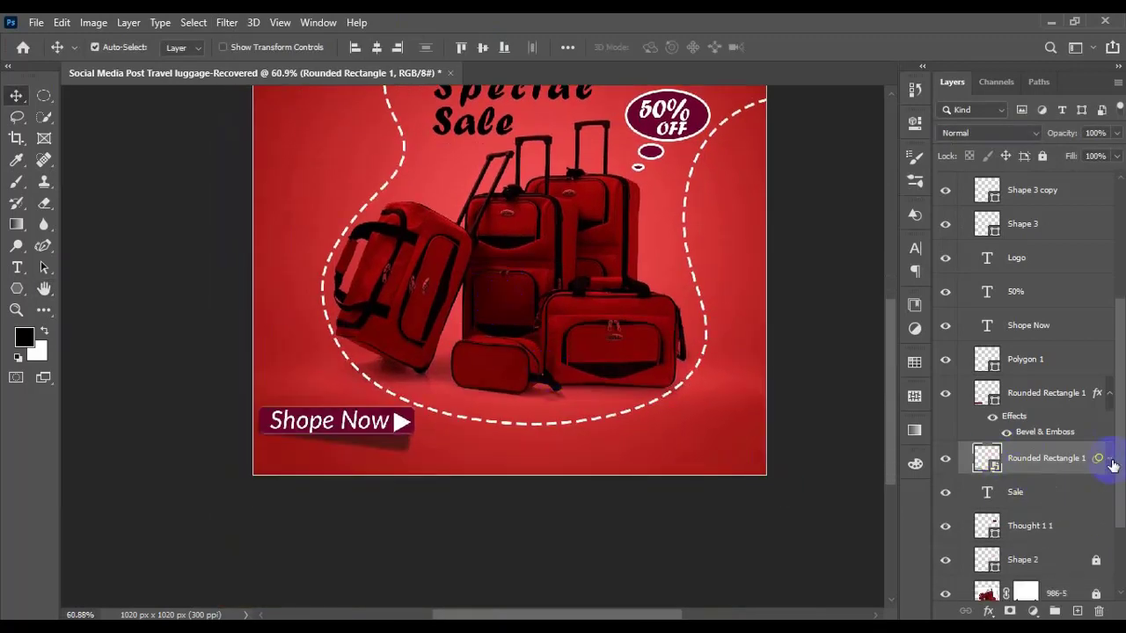
Scale down the white triangle on the button slightly
left_click(947, 362)
left_click(947, 362)
left_click(1023, 365)
key("ctrl+t")
left_click_drag(397, 384, 560, 495)
left_click_drag(420, 226, 409, 230)
double_click(372, 266)
Add a Bevel & Emboss layer style to the button's triangle, adjusting its direction, size, style and depth
right_click(1042, 368)
left_click(866, 35)
left_click(427, 204)
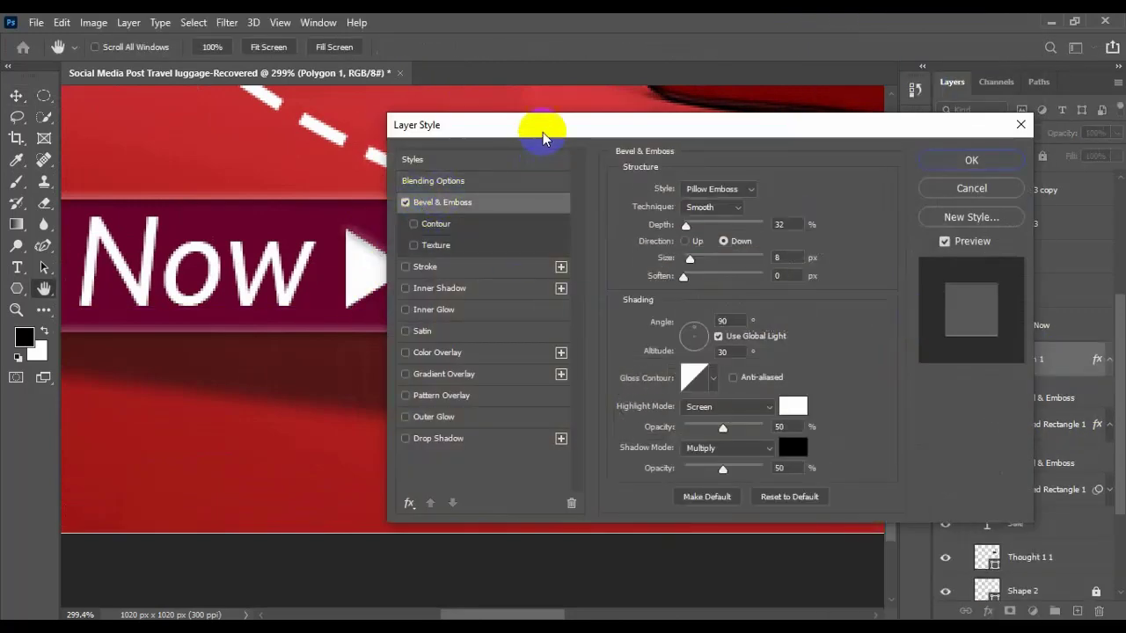
left_click_drag(543, 140, 700, 119)
left_click(841, 218)
left_click_drag(848, 238, 865, 255)
left_click_drag(842, 202, 846, 235)
left_click(871, 166)
left_click(879, 189)
left_click(871, 166)
left_click(871, 203)
left_click_drag(894, 203, 862, 209)
left_click(1096, 141)
key("ctrl+0")
left_click_drag(541, 411, 510, 320)
left_click(1021, 330)
left_click_drag(243, 456, 602, 489)
double_click(602, 489)
type("www")
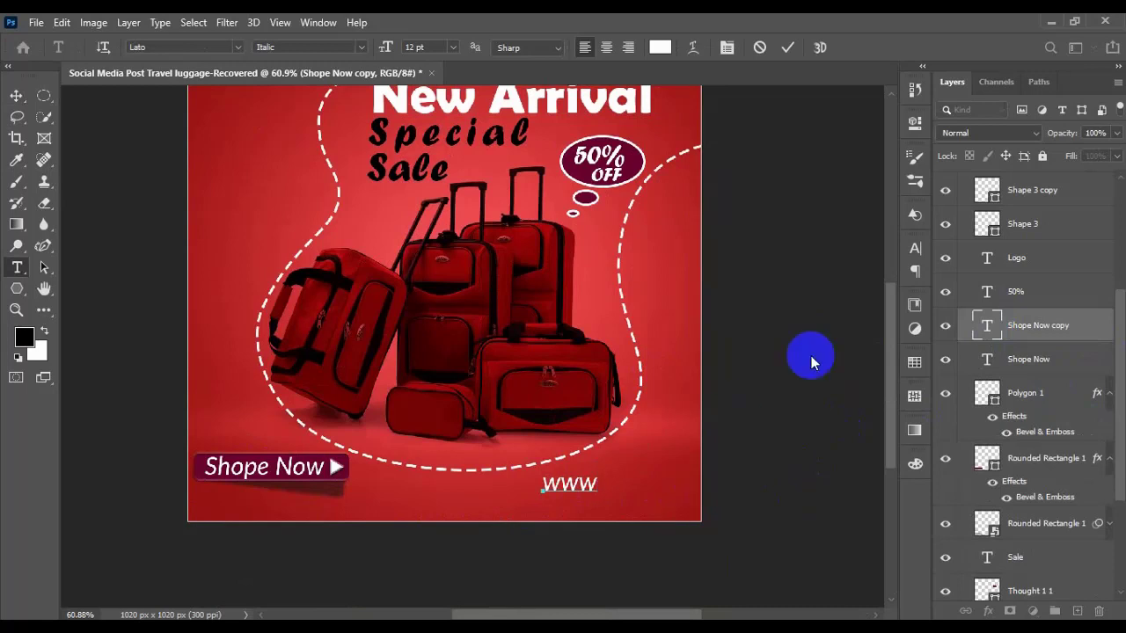
type(".your web")
key("BackSpace")
key("BackSpace")
key("BackSpace")
key("BackSpace")
type("website.com")
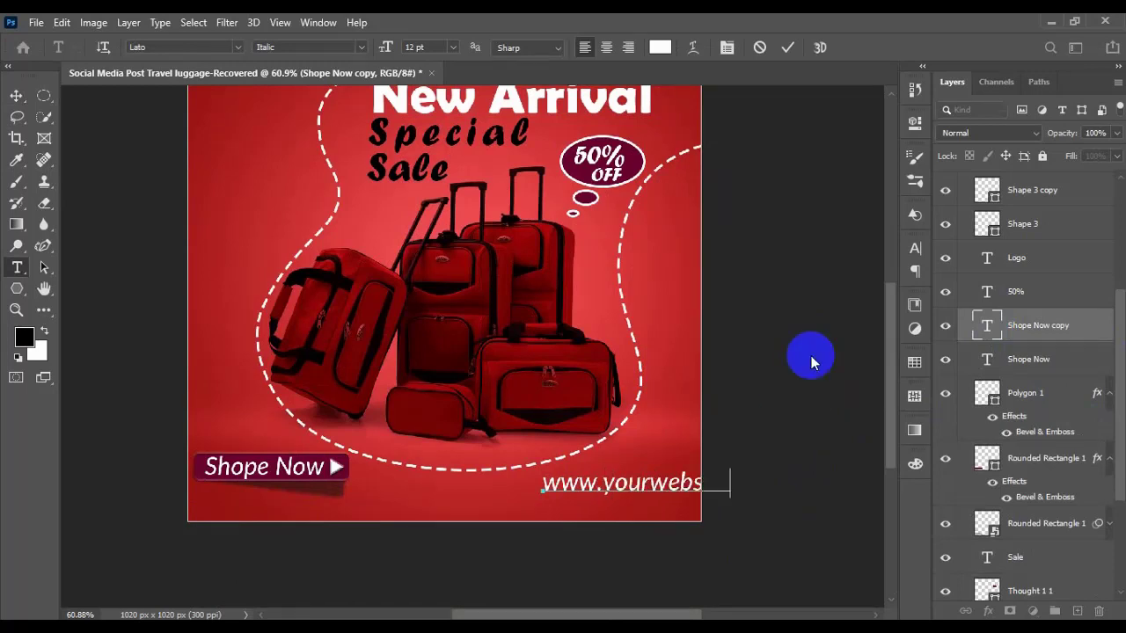
Reduce the font size of the website address and position it within the post's lower-right corner
key("ctrl+a")
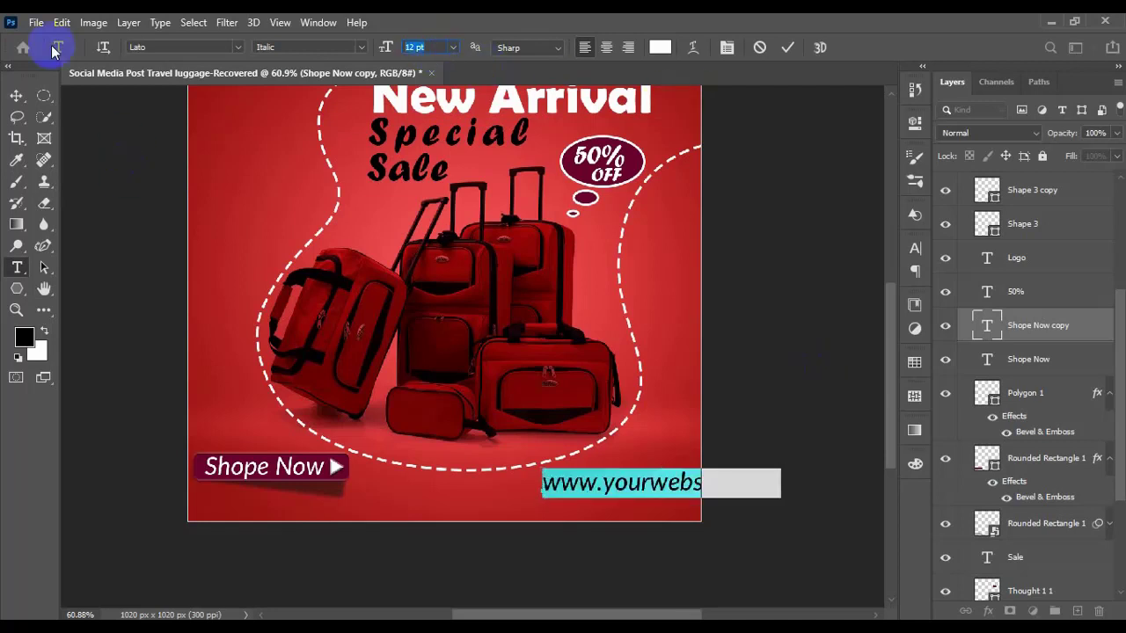
key("Return")
left_click(16, 96)
mouse_move(651, 488)
left_mouse_down()
mouse_move(346, 511)
mouse_move(326, 497)
mouse_move(658, 480)
left_mouse_up()
left_click(731, 482)
Draw a Circle Frame custom shape across the post's right edge beside the suitcases and fill it with white
scroll(760, 495, "up", 4)
scroll(773, 502, "down", 2)
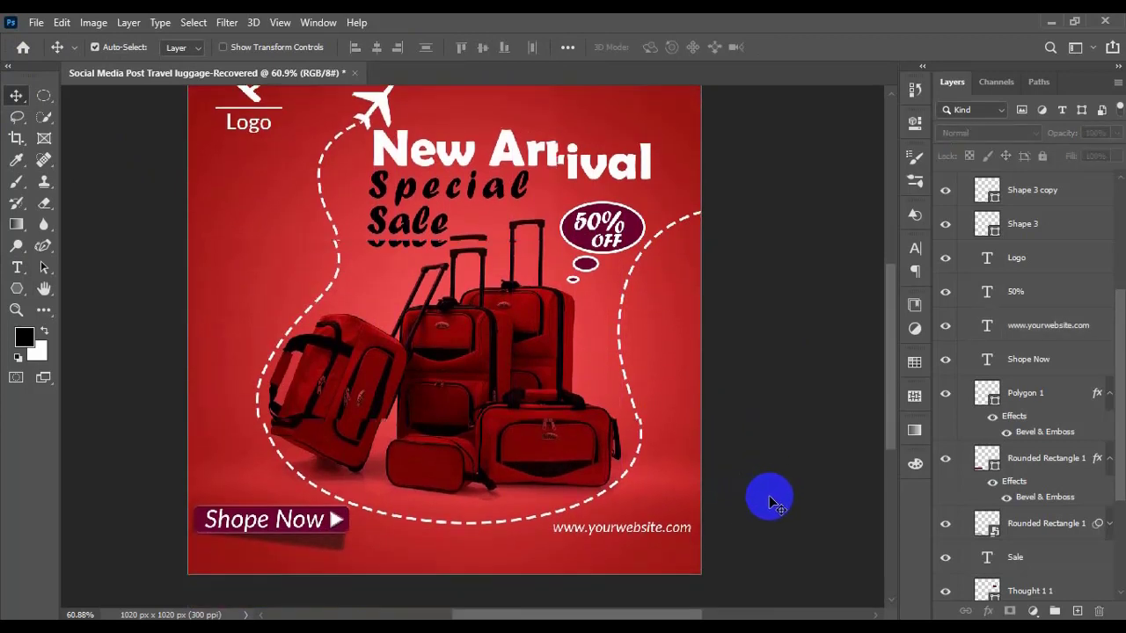
scroll(765, 500, "up", 1)
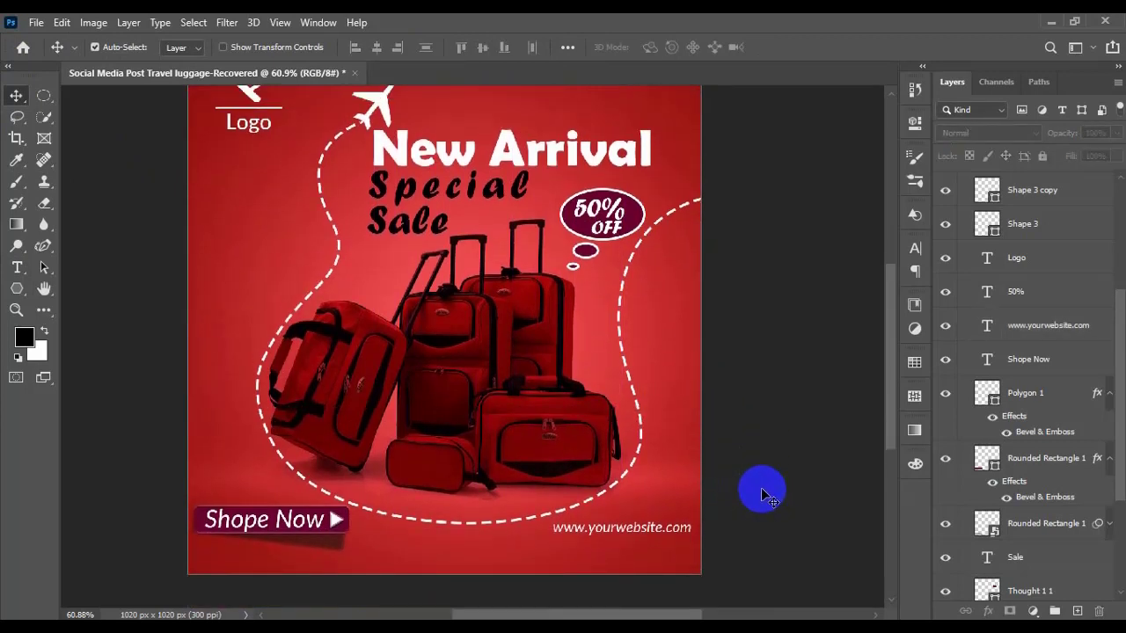
scroll(763, 494, "up", 4)
left_click(18, 290)
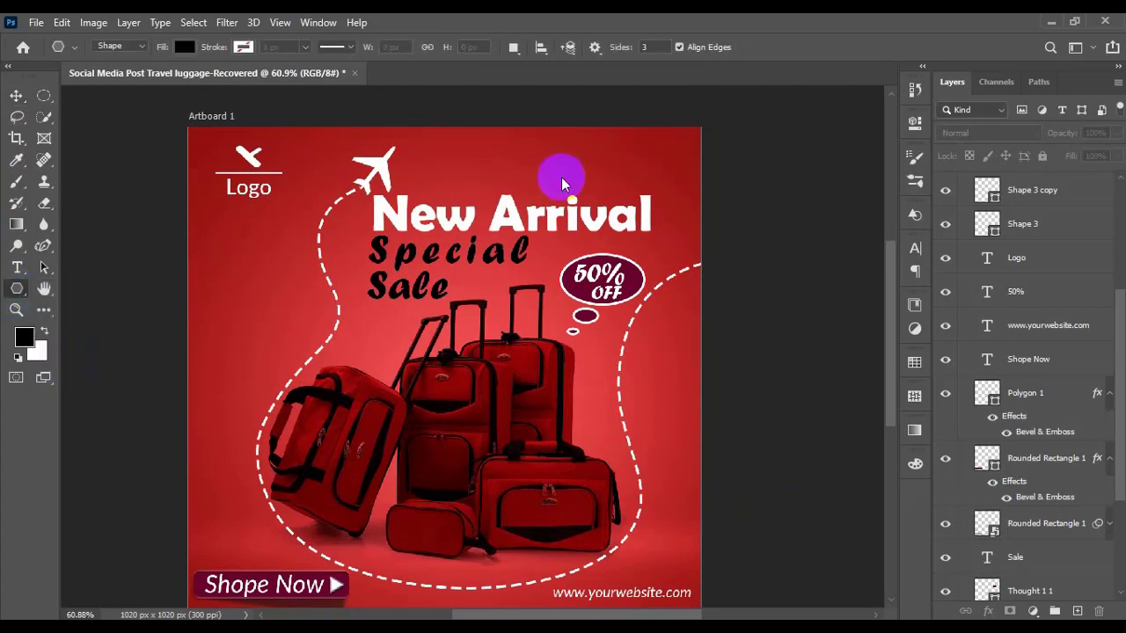
left_click(668, 47)
scroll(687, 264, "down", 10)
scroll(673, 286, "down", 5)
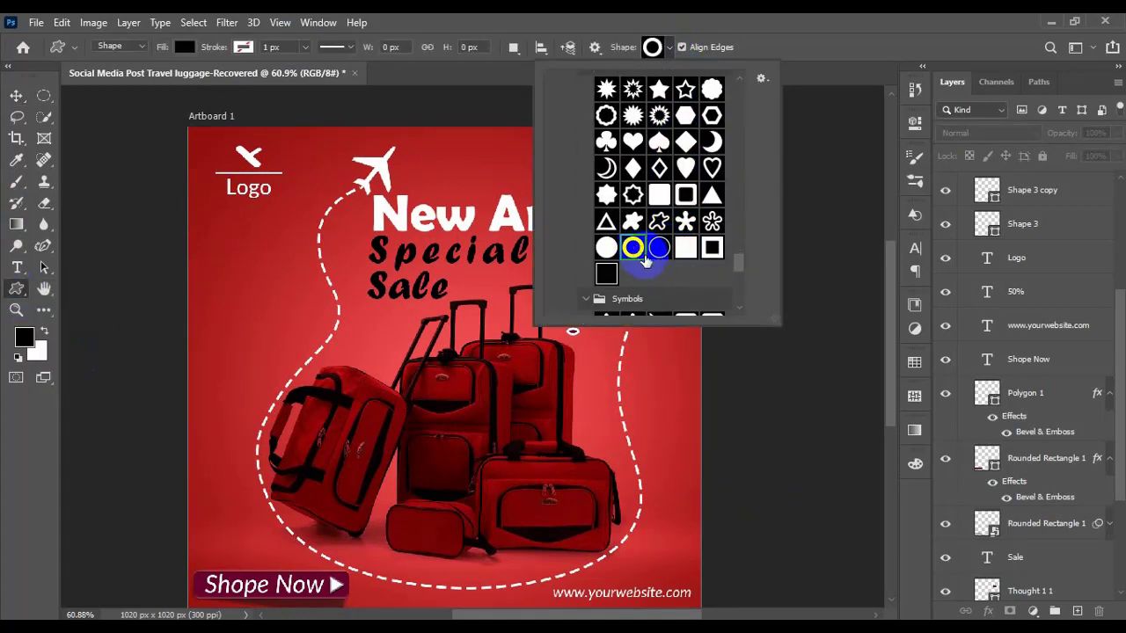
left_click(633, 373)
mouse_move(675, 376)
left_mouse_down()
mouse_move(718, 417)
mouse_move(564, 87)
mouse_move(458, 115)
left_mouse_up()
left_click(186, 48)
left_click(97, 137)
Place a copy of the white ring across the post's top edge and skew it with Free Transform
left_click(18, 95)
key("ctrl+t")
left_click_drag(539, 109, 540, 119)
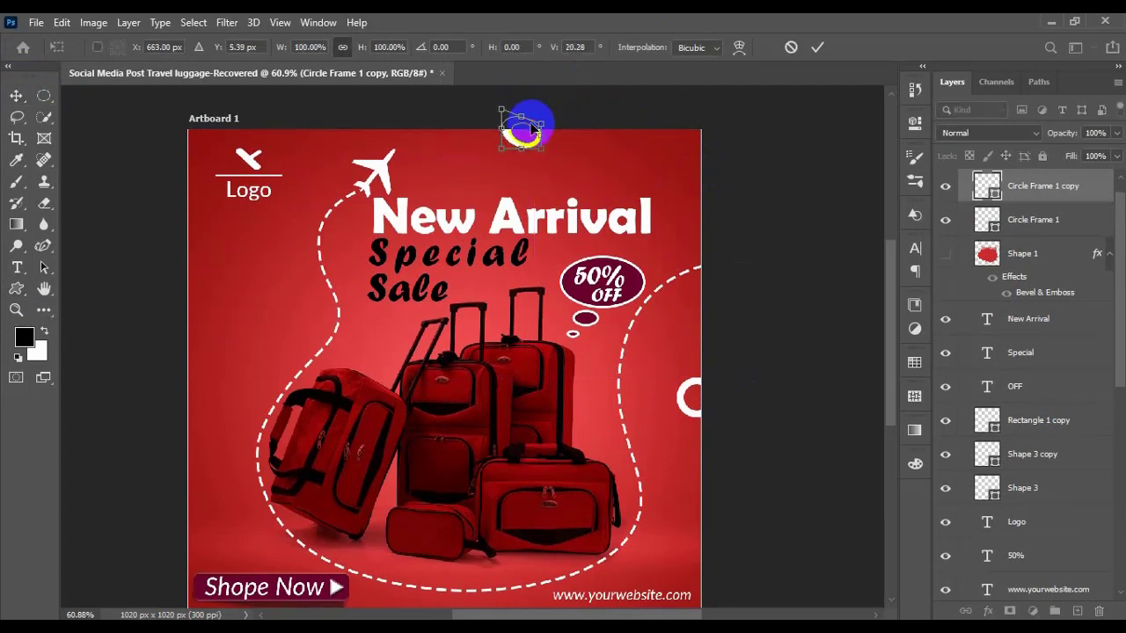
key("Return")
Draw a diagonal-stripe tile custom shape about 85 by 65 px across the post's left edge
left_click(16, 289)
left_click(668, 46)
scroll(688, 289, "down", 10)
scroll(701, 297, "down", 3)
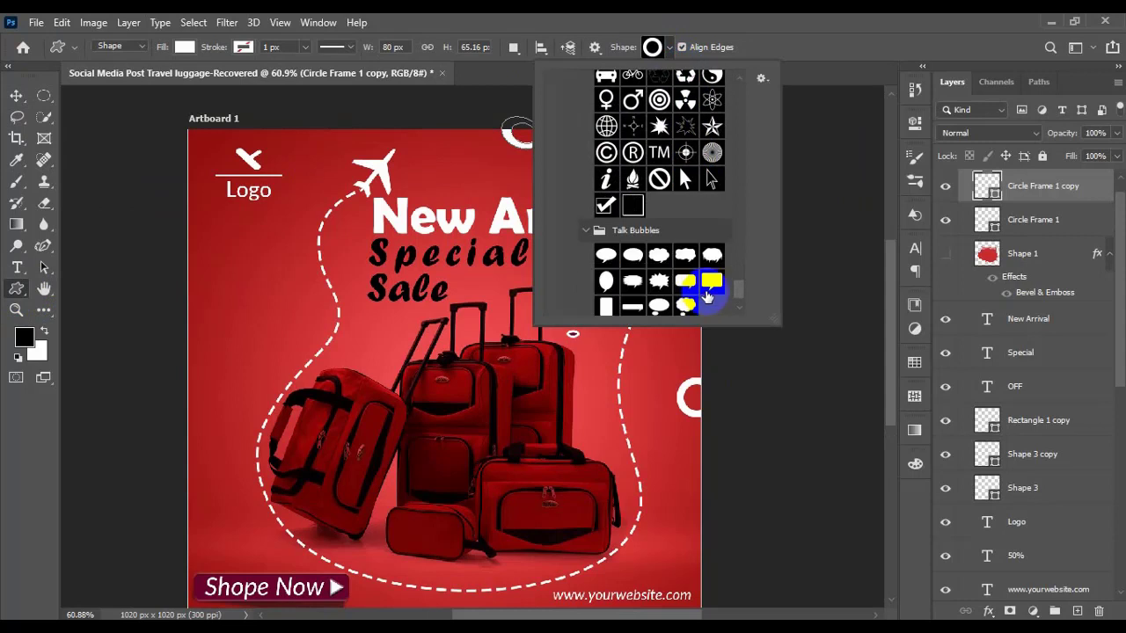
left_click(585, 279)
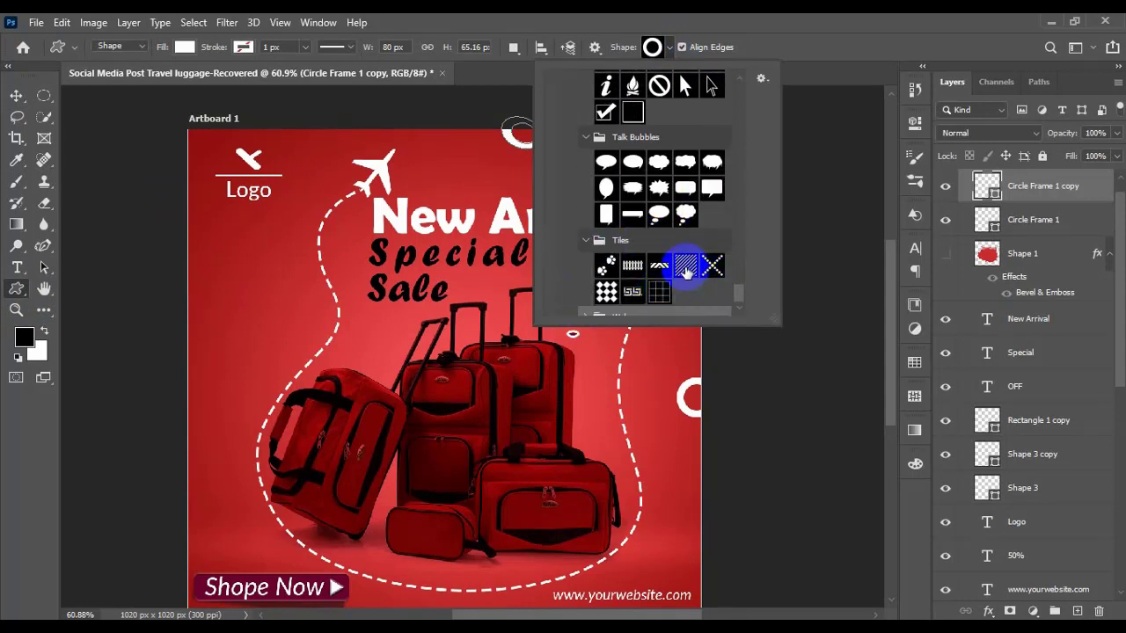
left_click_drag(162, 283, 201, 325)
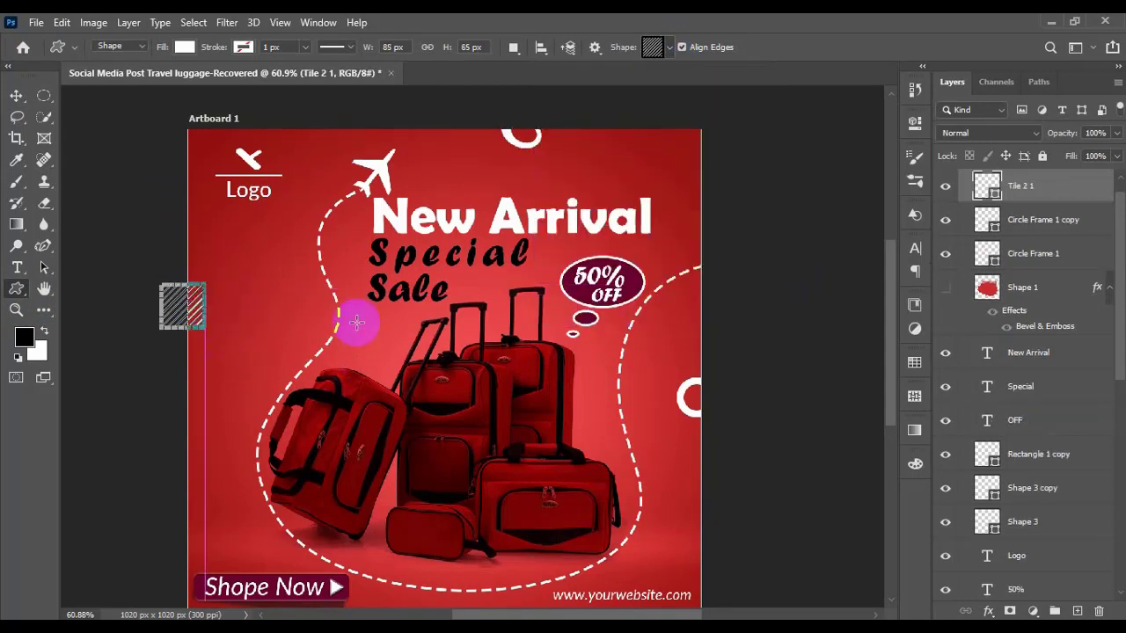
Set the blend mode of the striped tile to Overlay
left_click(16, 95)
left_click(990, 133)
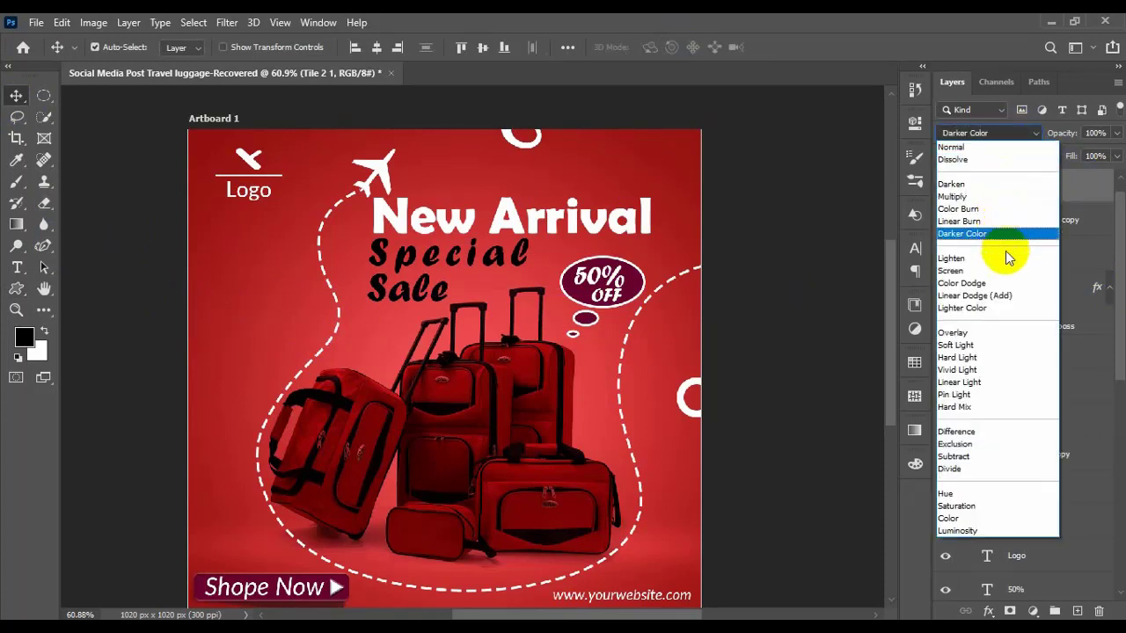
left_click(1012, 332)
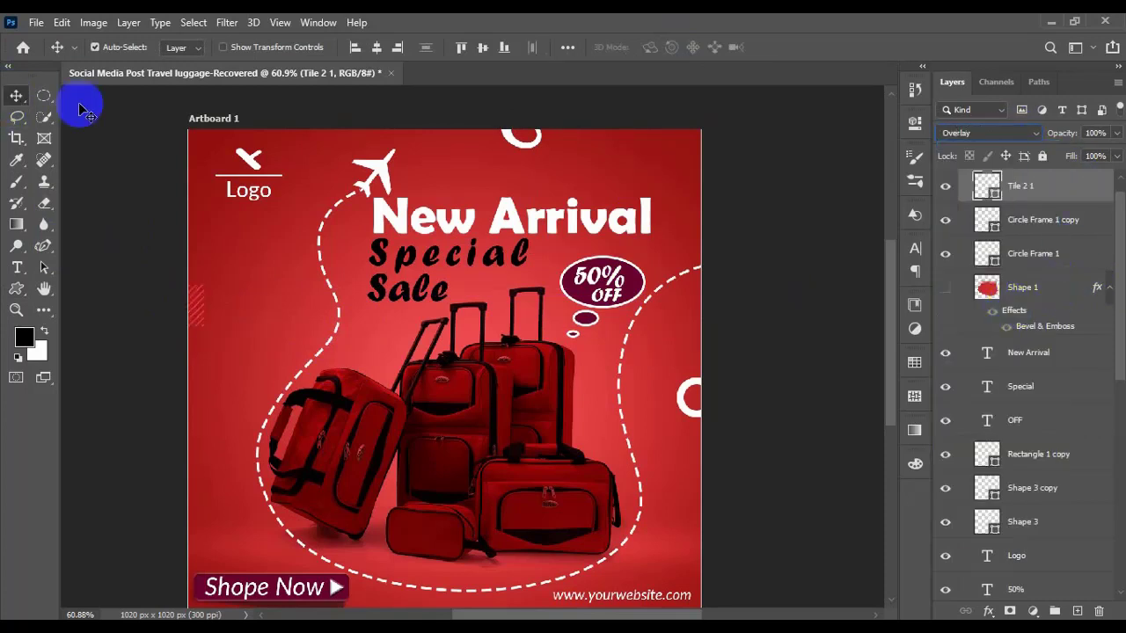
left_click(804, 390)
Draw a small triangle about 18 by 29 px with the Pen tool below the logo and fill it with dark maroon
scroll(805, 396, "down", 1)
right_click(44, 247)
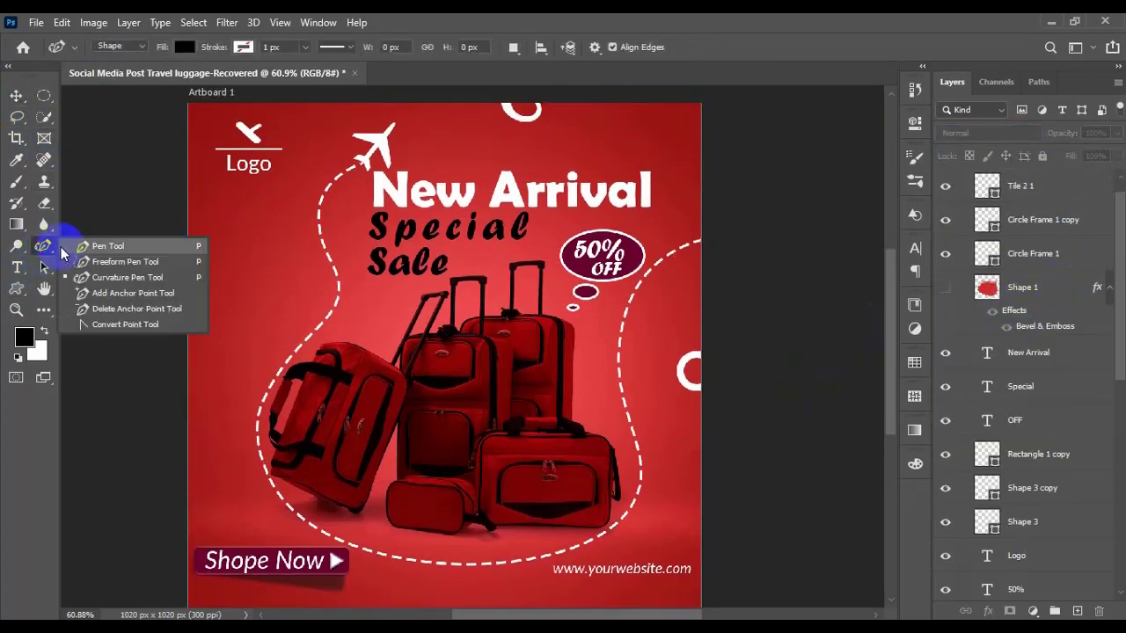
left_click(97, 244)
left_click(249, 275)
left_click(245, 251)
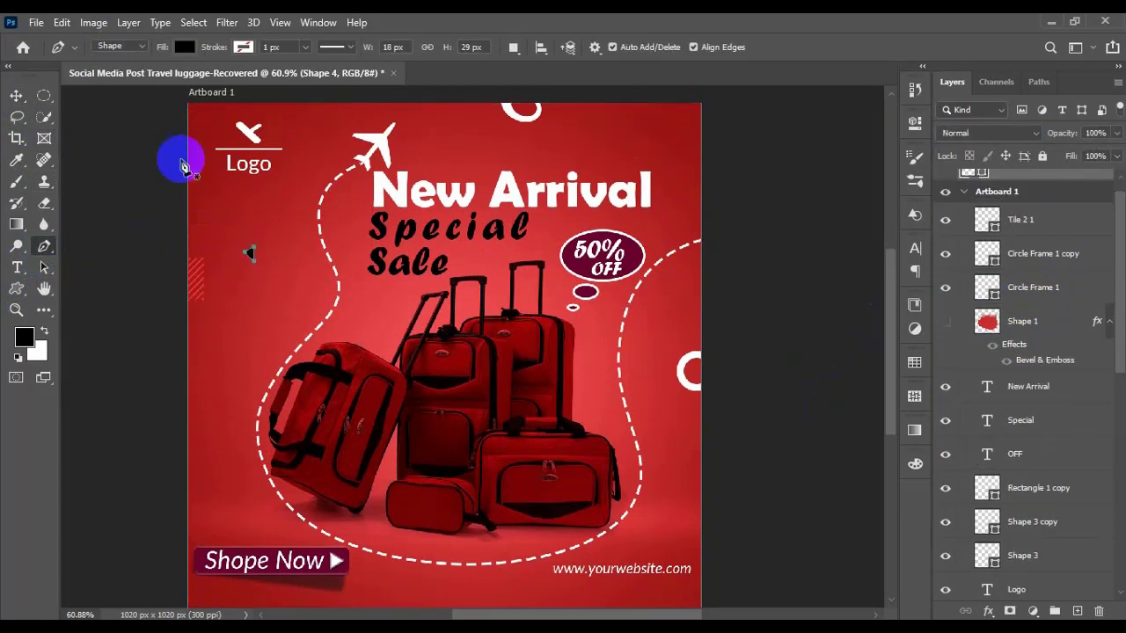
left_click(184, 48)
left_click(112, 137)
left_click(15, 94)
Copy the small maroon triangle to the lower-right side of the suitcases and to the lower-left side
left_click(739, 316)
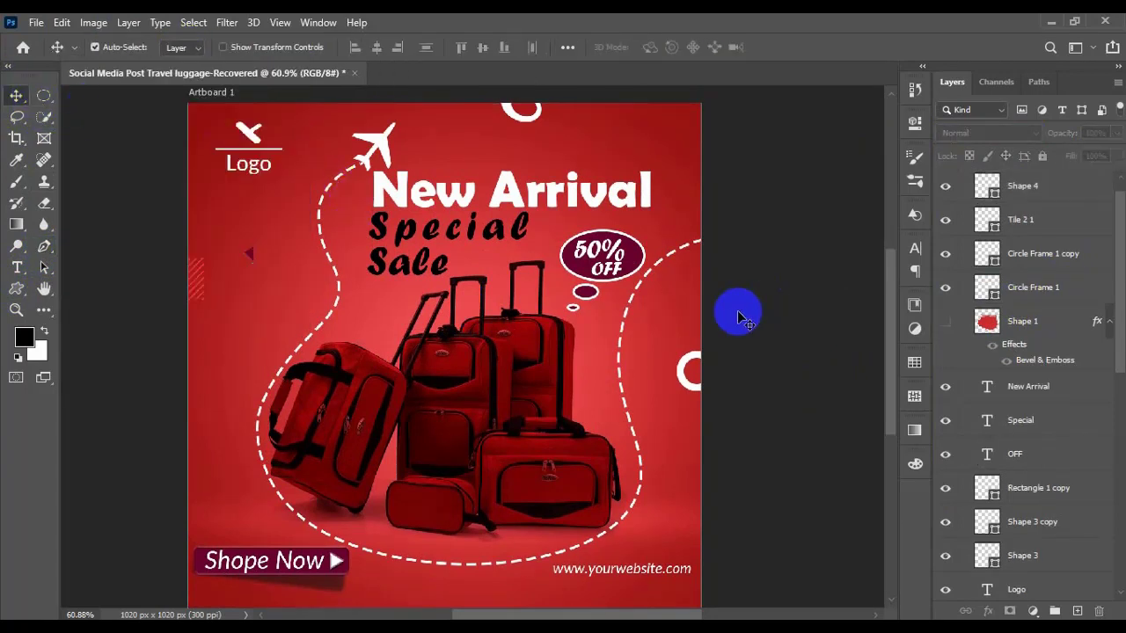
left_click_drag(250, 253, 686, 471)
left_click_drag(251, 257, 216, 449)
right_click(16, 288)
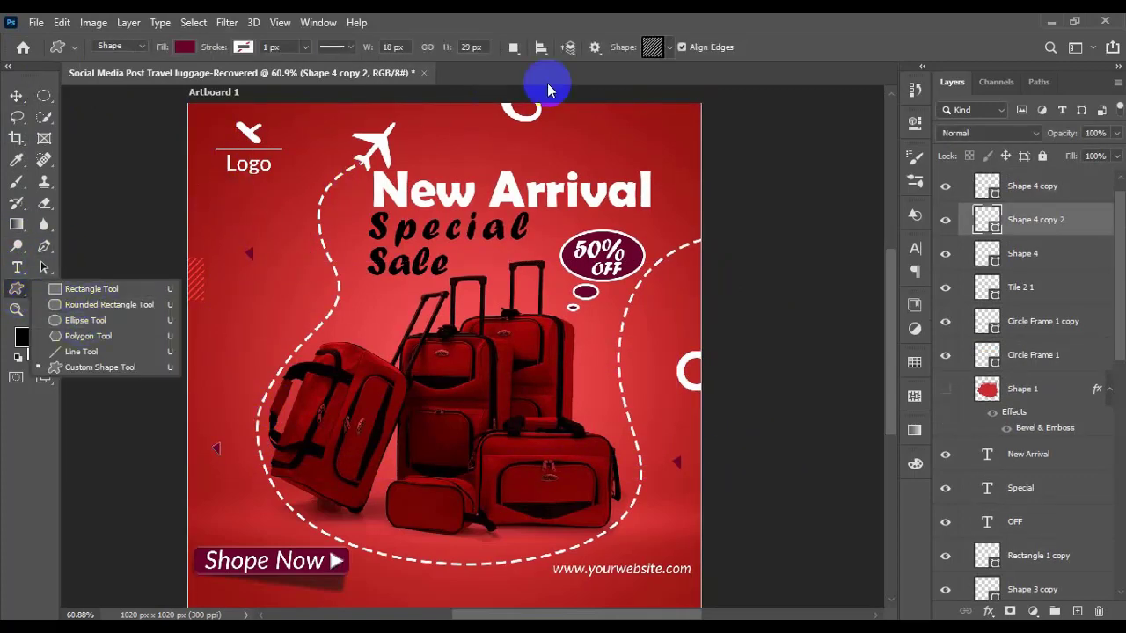
left_click(670, 48)
left_click(660, 252)
scroll(653, 173, "up", 1)
scroll(651, 172, "down", 1)
left_click(584, 228)
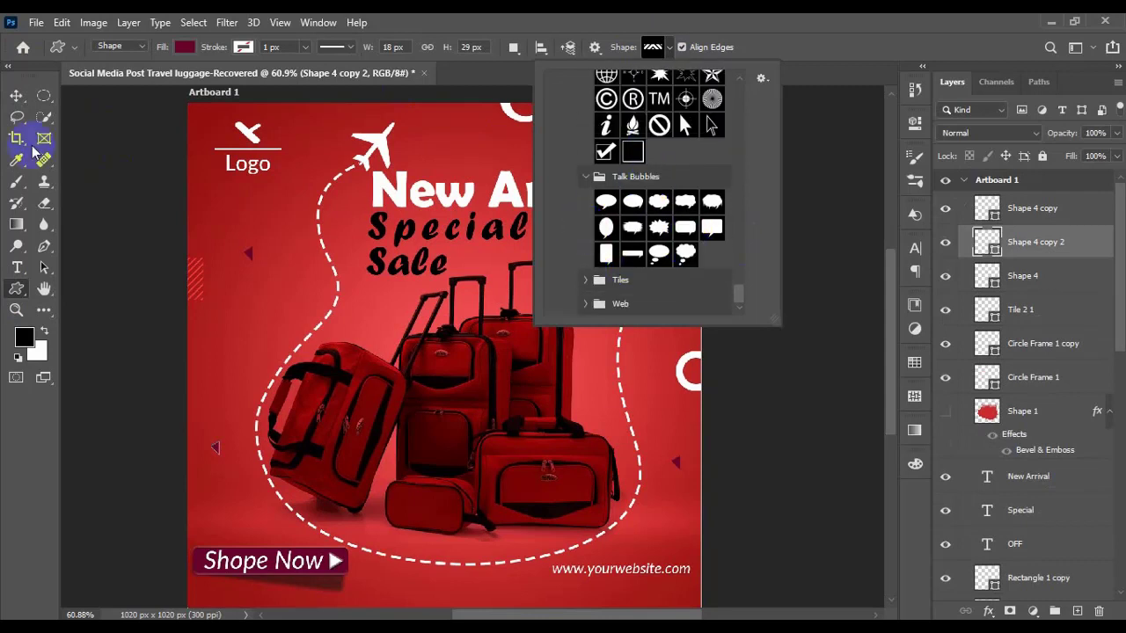
Add a white "+" text below the striped tile and copy it near the post's upper-right corner
left_click(17, 268)
left_click(238, 293)
left_click(16, 96)
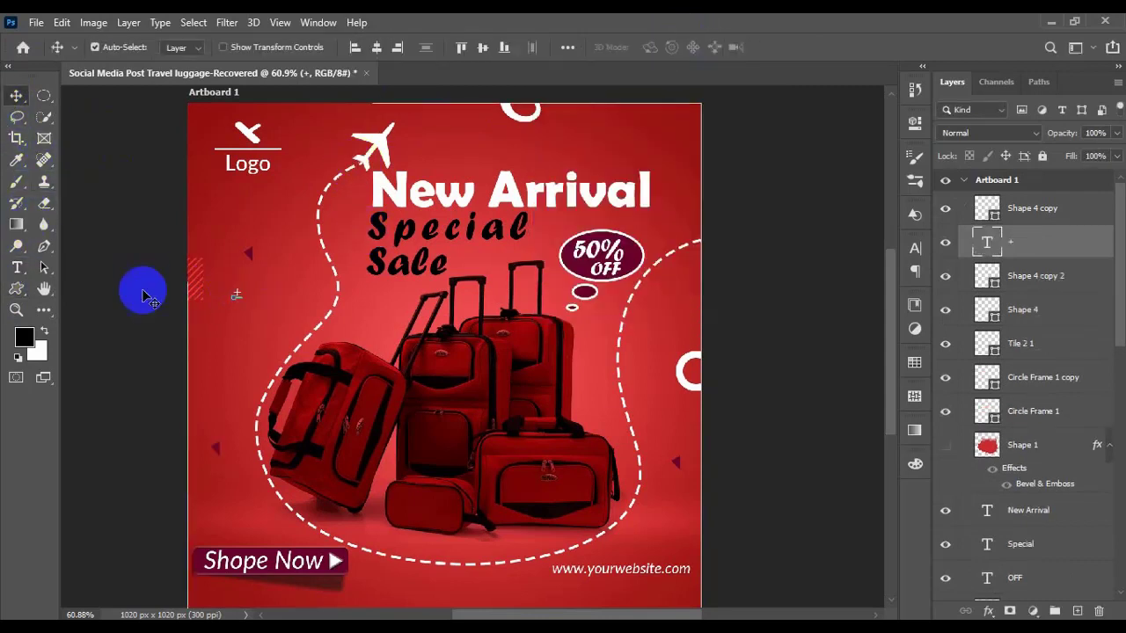
left_click_drag(239, 293, 231, 347)
left_click_drag(232, 346, 679, 141)
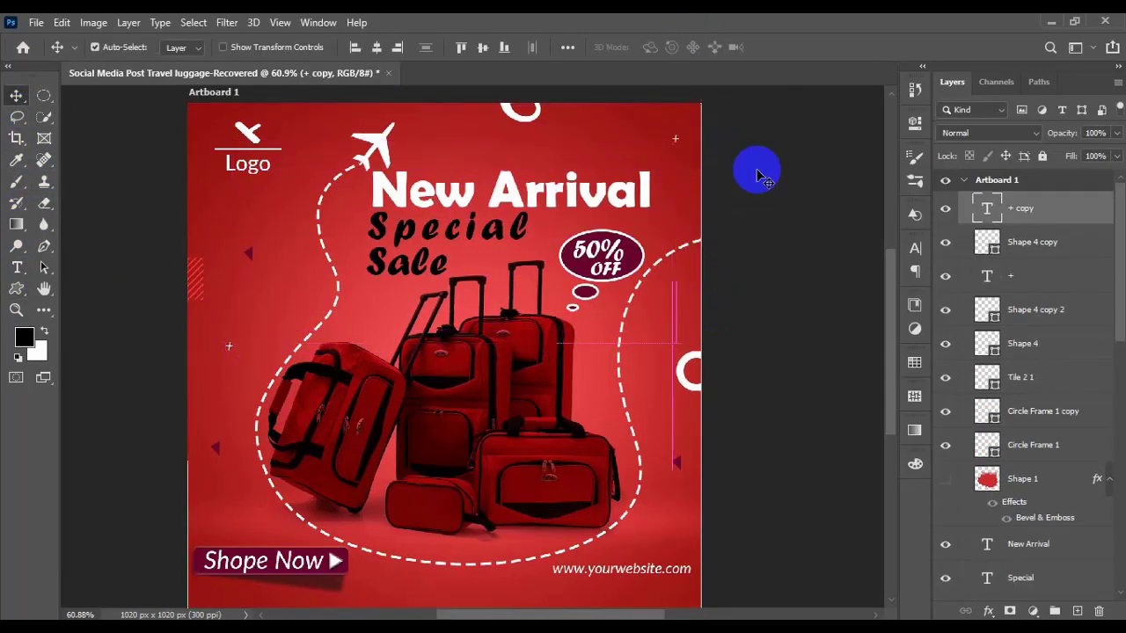
left_click(1029, 248)
left_click(187, 282)
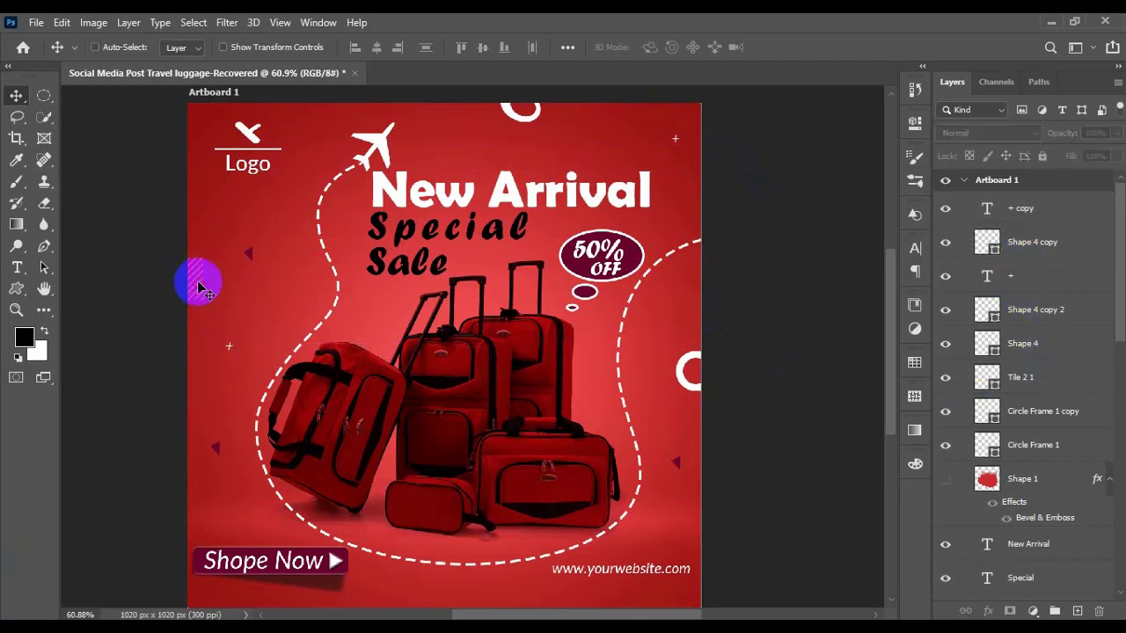
left_click(1035, 253)
key("ctrl+t")
key("Return")
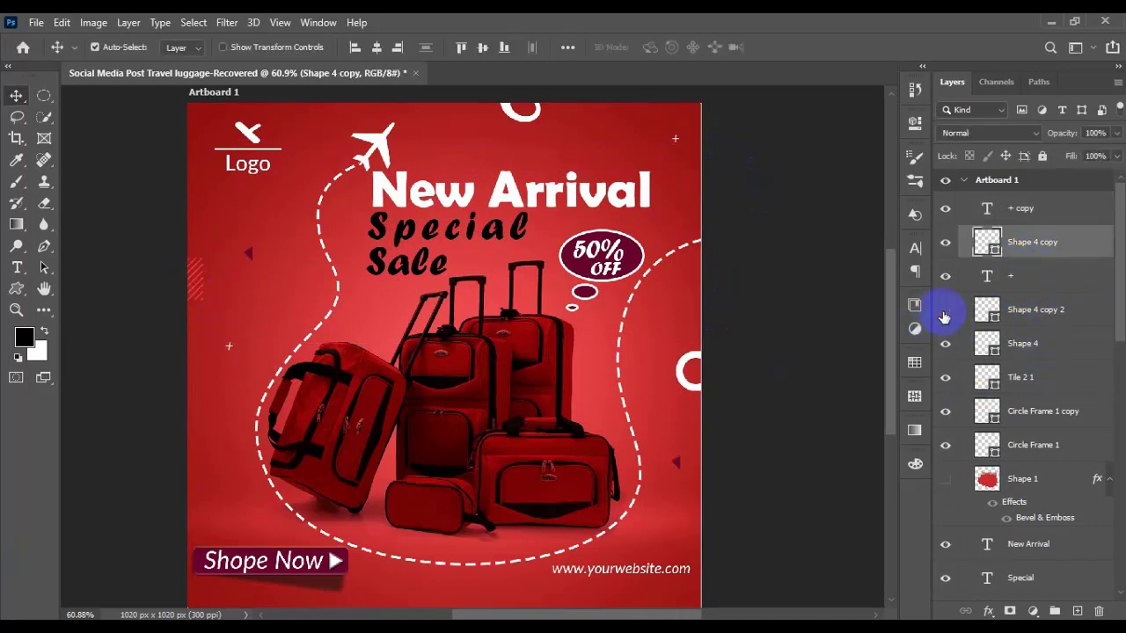
Copy the striped tile into the post's lower-right and upper-right corners
left_click(1038, 367)
left_click_drag(195, 280, 734, 578)
scroll(748, 563, "up", 2)
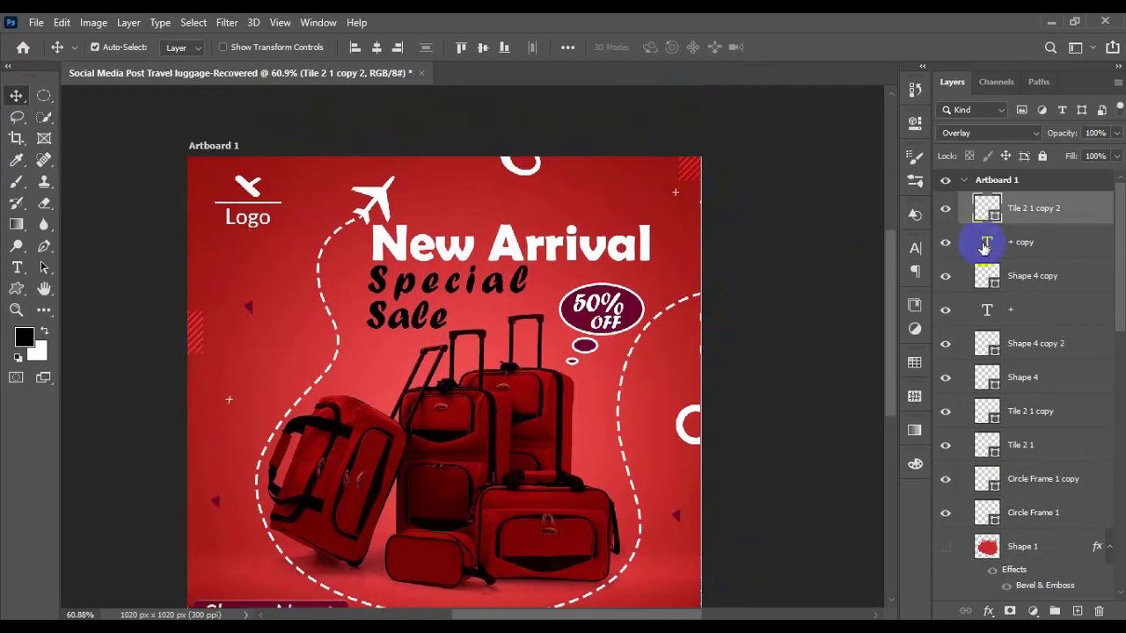
Copy the upper-right "+" mark to the space beside the airplane, above the "New Arrival" headline
left_click(984, 247)
left_click_drag(673, 194, 452, 203)
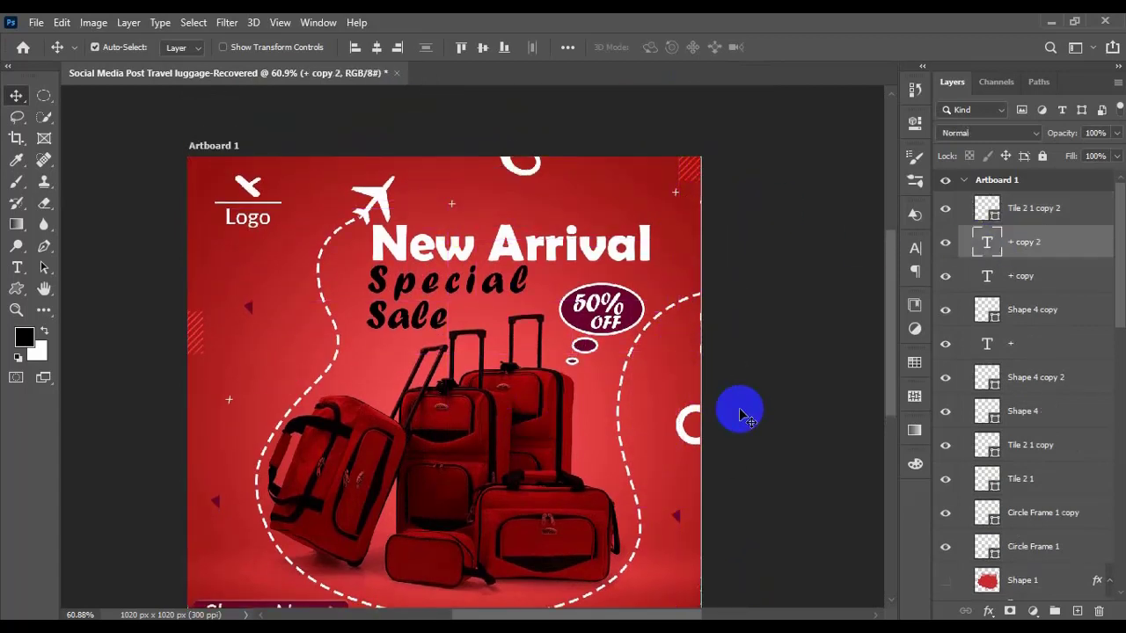
left_click(737, 414)
Export the post with Save for Web as a Maximum-quality JPEG, fitting the preview on screen and starting the save
scroll(739, 417, "down", 3)
scroll(739, 417, "left", 1)
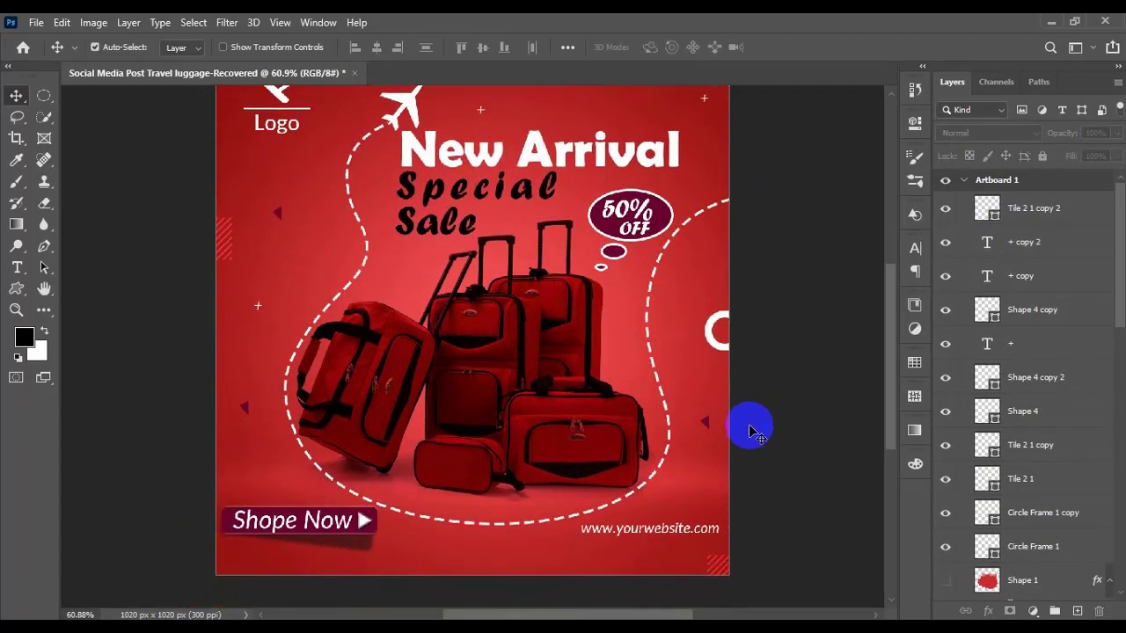
scroll(750, 431, "up", 1)
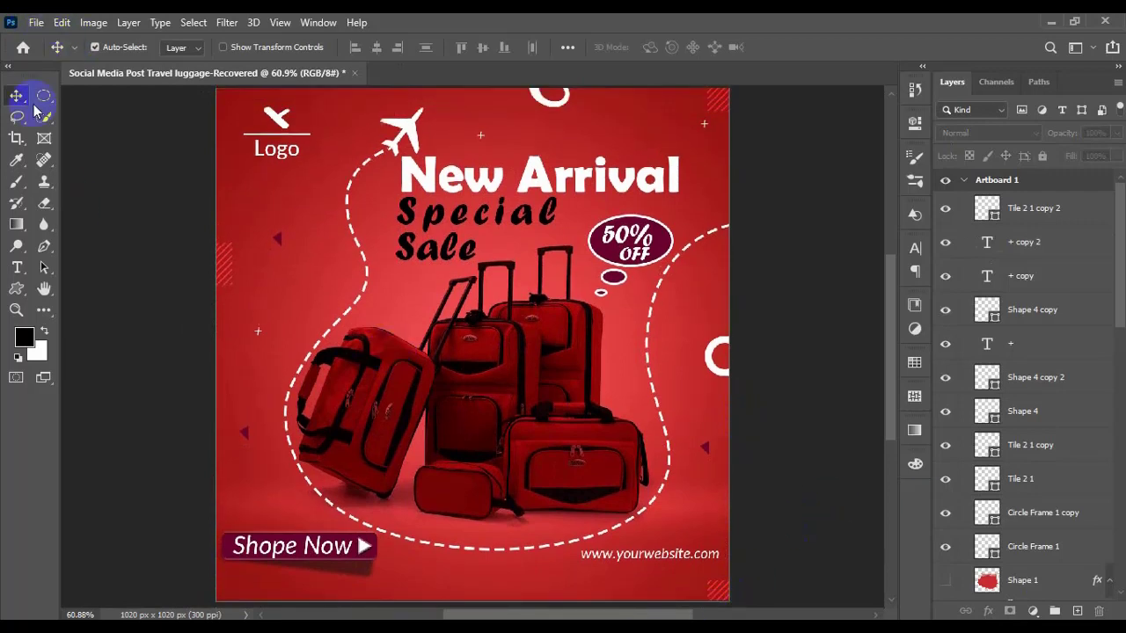
left_click(36, 22)
mouse_move(53, 259)
left_click(347, 321)
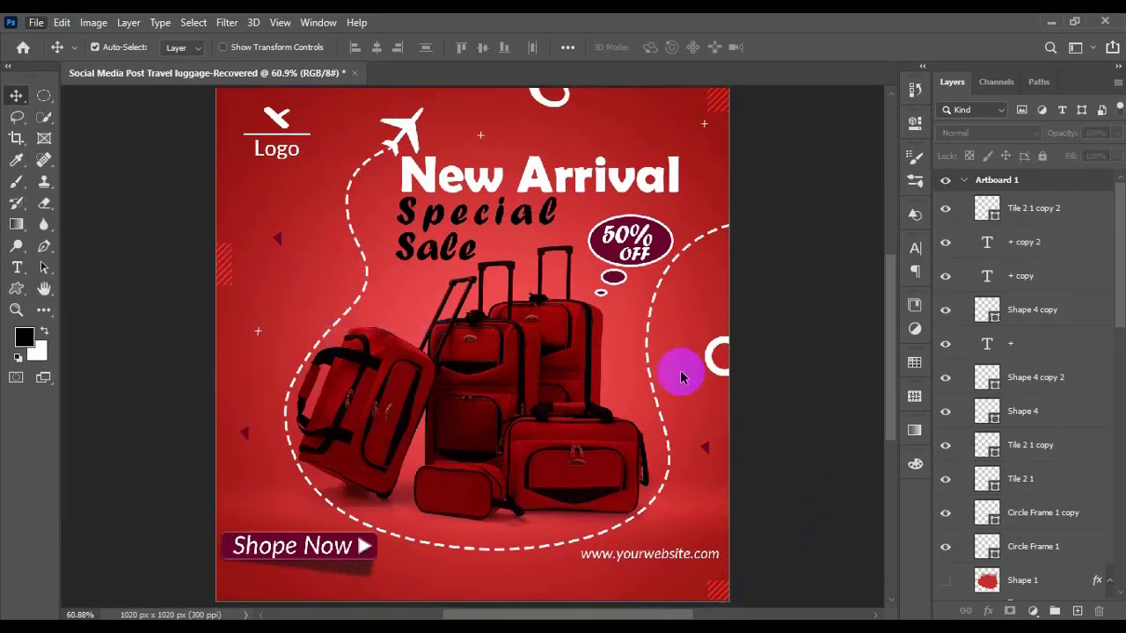
left_click(262, 570)
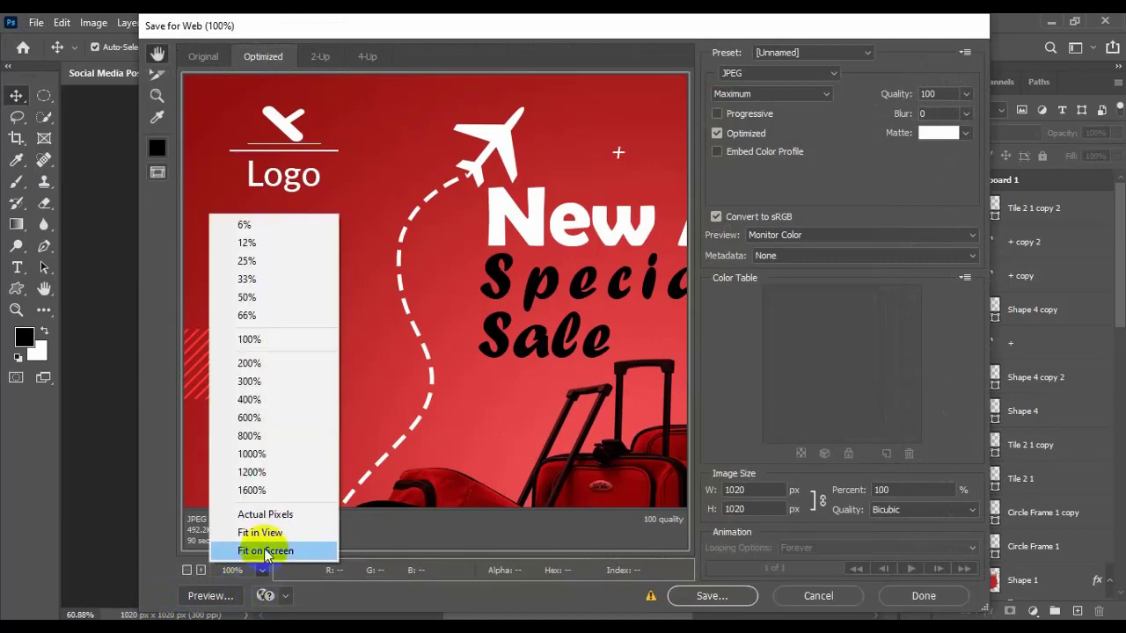
left_click(255, 547)
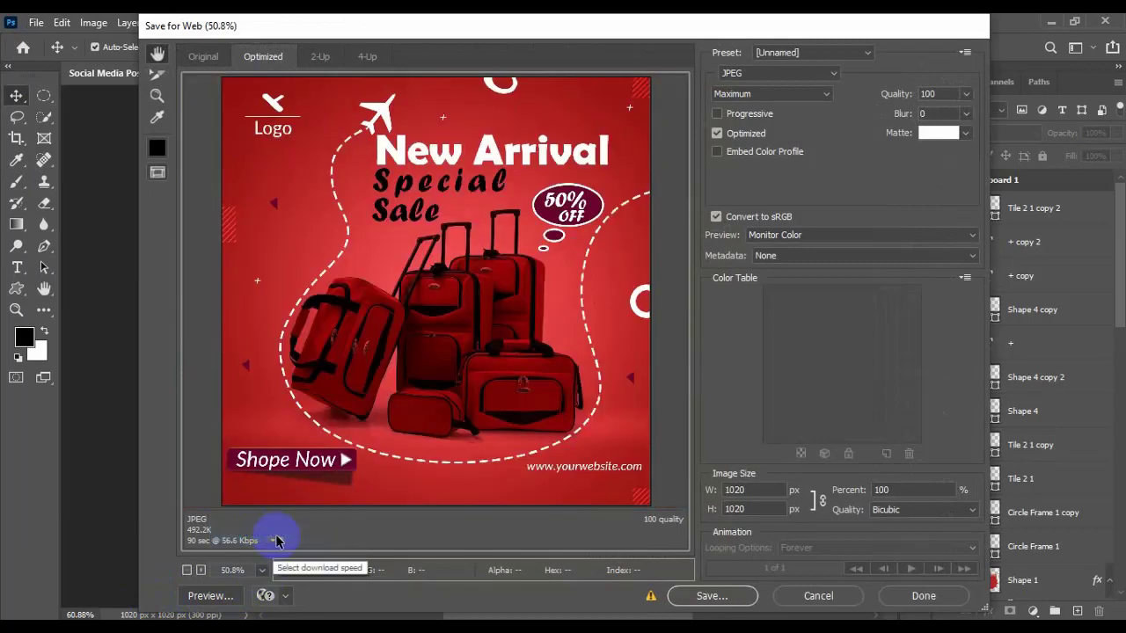
left_click(713, 597)
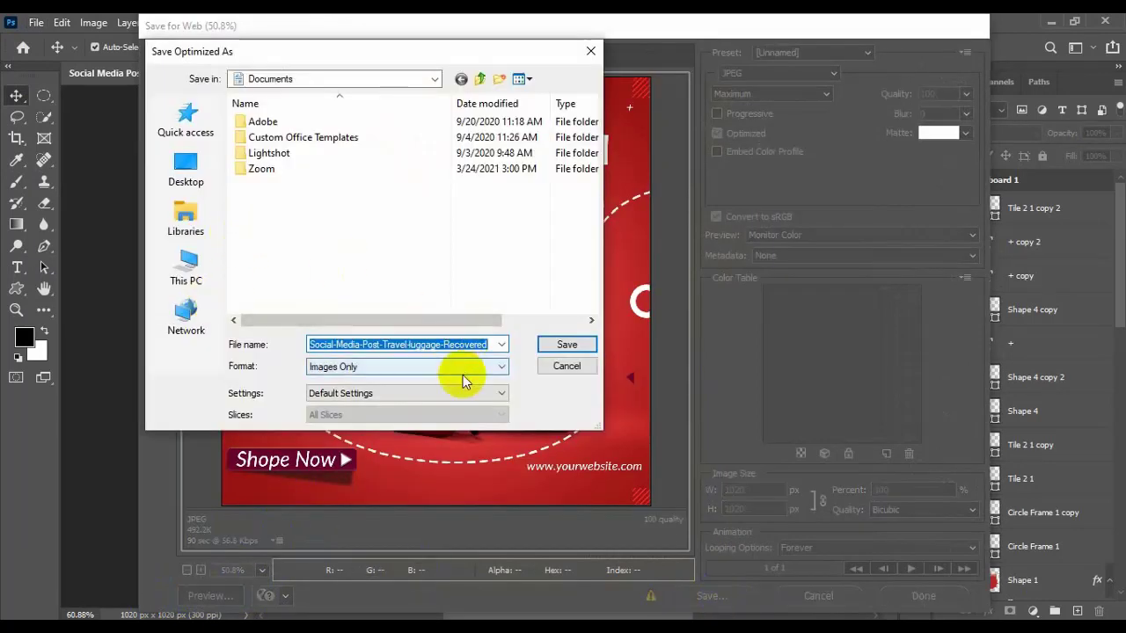